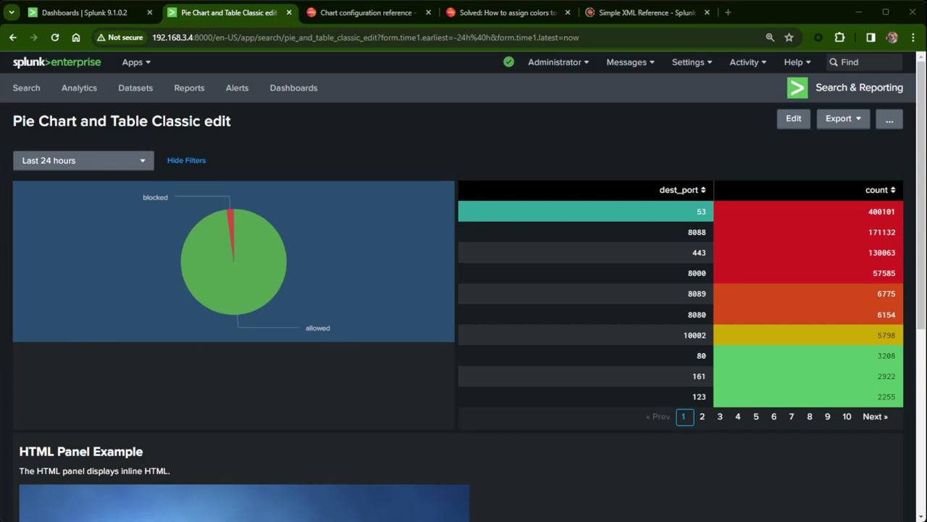
Examine the Chart configuration reference, from the chart overview through the general chart properties for colors, drilldown and legend labels.
{"action": "left_click", "coordinate": [358, 16]}
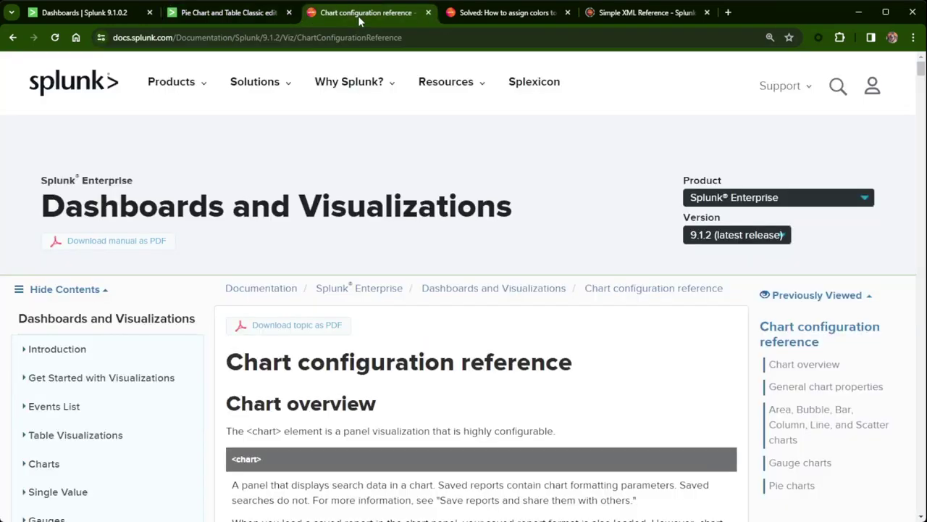
{"action": "scroll", "coordinate": [362, 149], "scroll_direction": "down", "scroll_amount": 1}
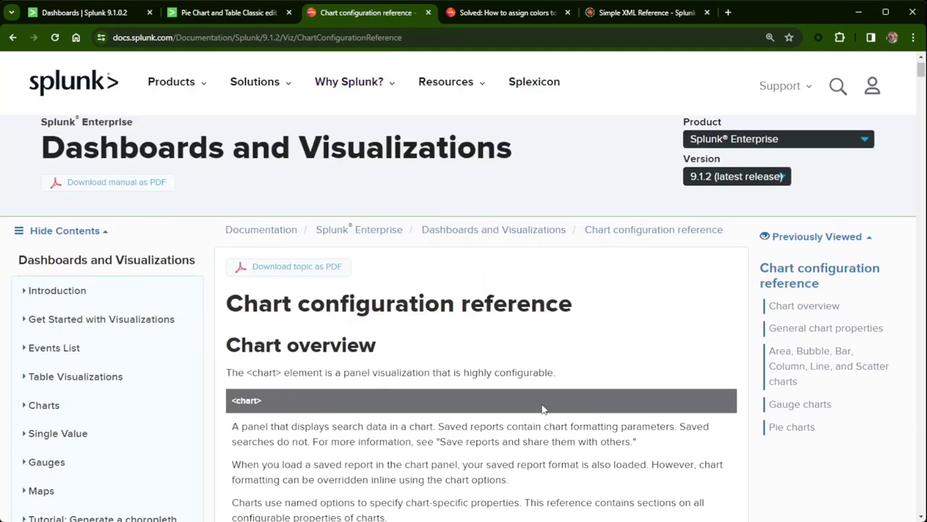
{"action": "scroll", "coordinate": [572, 374], "scroll_direction": "down", "scroll_amount": 4}
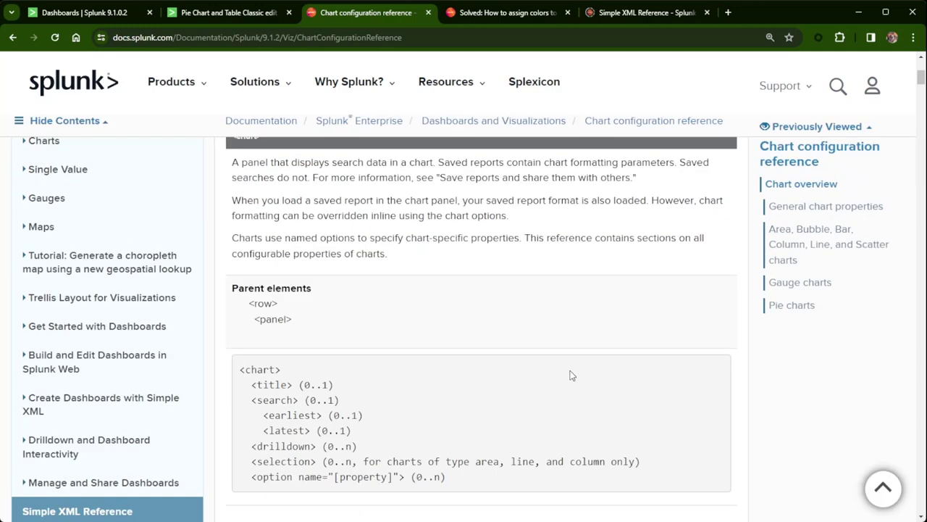
{"action": "scroll", "coordinate": [569, 375], "scroll_direction": "down", "scroll_amount": 3}
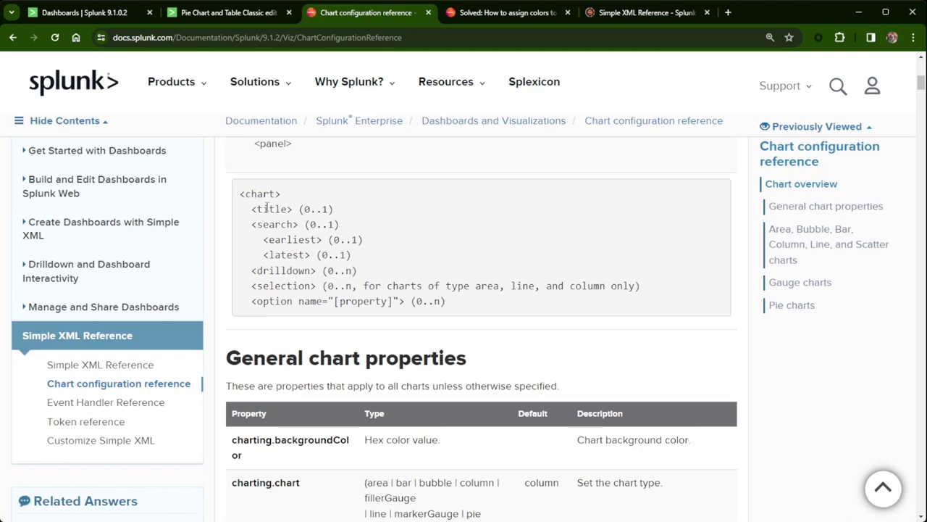
{"action": "scroll", "coordinate": [377, 332], "scroll_direction": "down", "scroll_amount": 1}
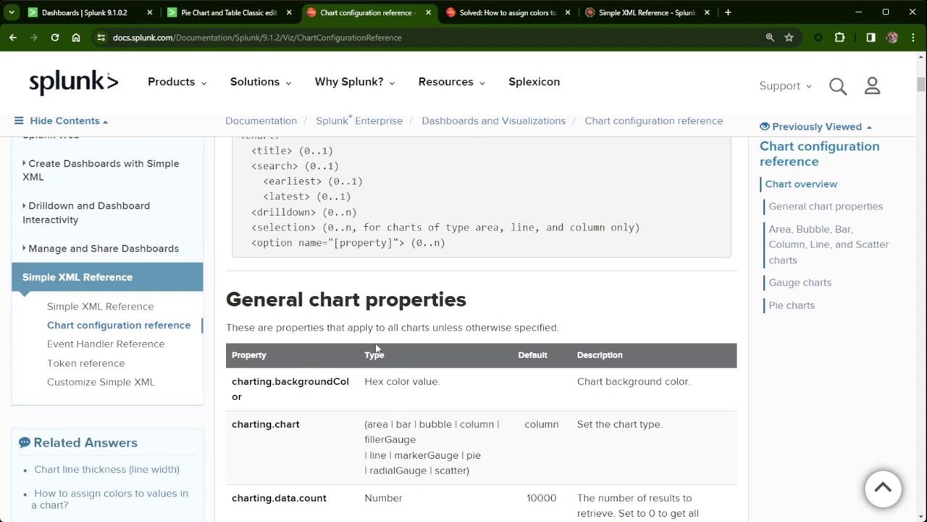
{"action": "scroll", "coordinate": [235, 299], "scroll_direction": "down", "scroll_amount": 1}
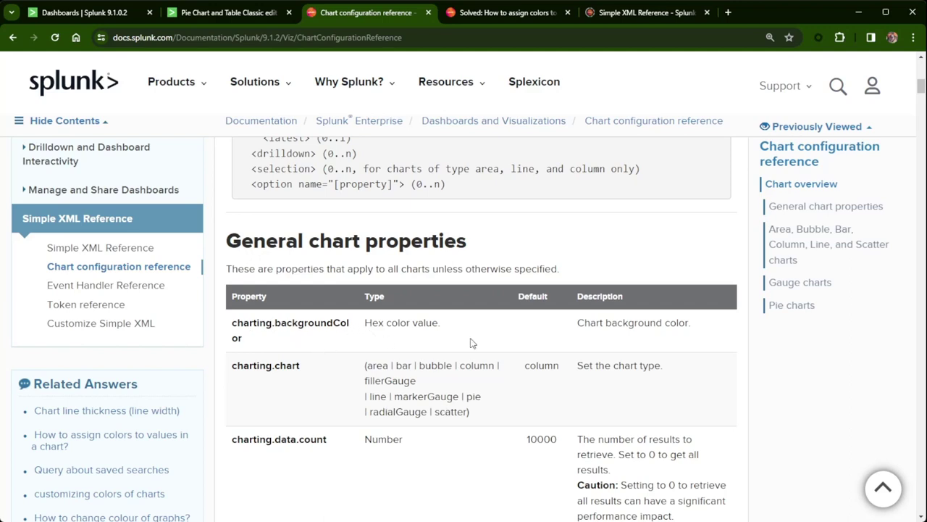
{"action": "left_click", "coordinate": [245, 14]}
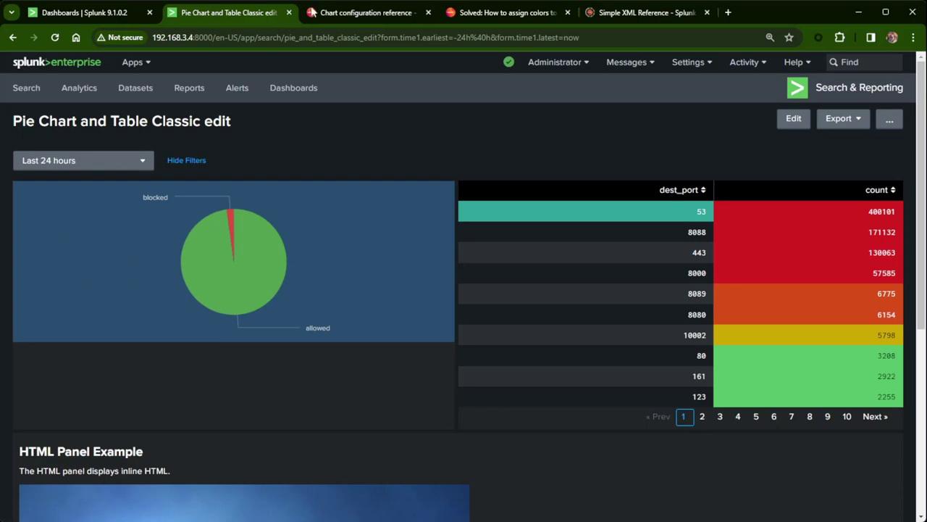
{"action": "left_click", "coordinate": [368, 16]}
{"action": "scroll", "coordinate": [422, 433], "scroll_direction": "down", "scroll_amount": 3}
{"action": "scroll", "coordinate": [422, 433], "scroll_direction": "down", "scroll_amount": 5}
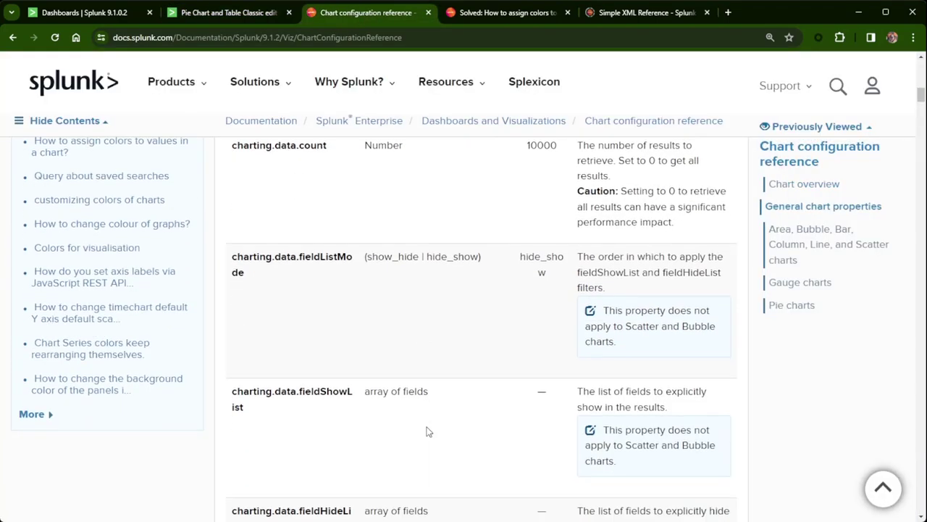
{"action": "scroll", "coordinate": [427, 425], "scroll_direction": "down", "scroll_amount": 2}
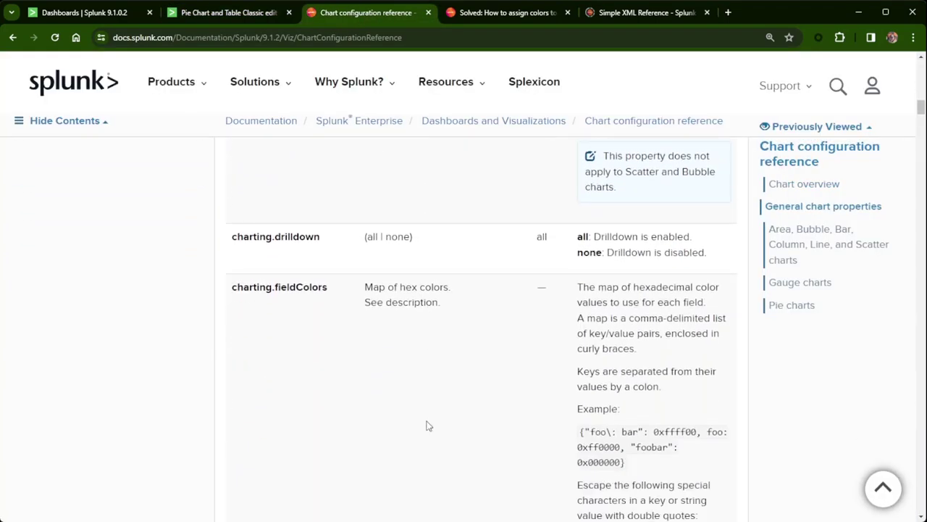
{"action": "scroll", "coordinate": [471, 385], "scroll_direction": "down", "scroll_amount": 4}
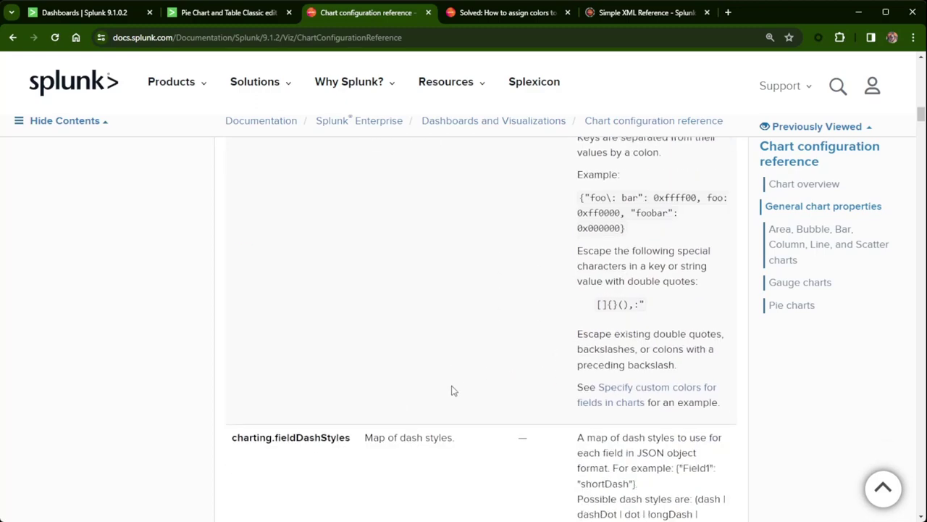
{"action": "scroll", "coordinate": [428, 428], "scroll_direction": "down", "scroll_amount": 3}
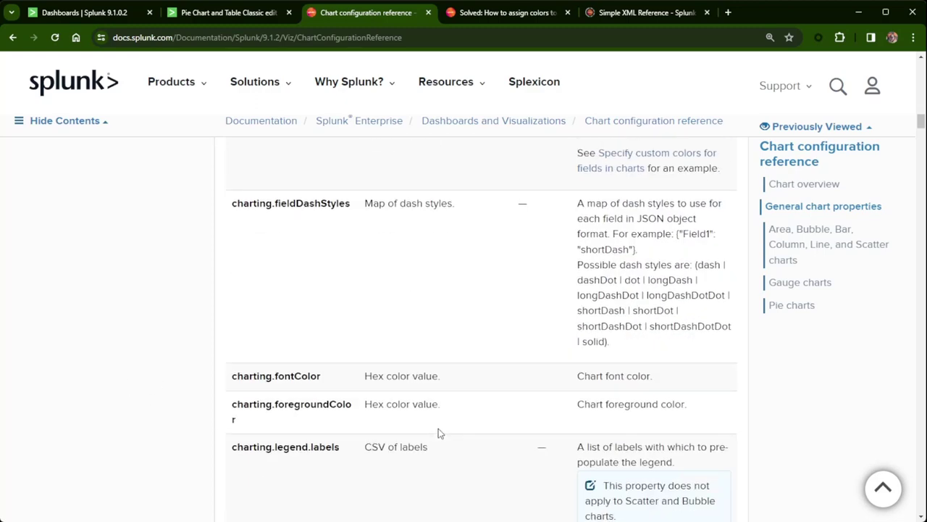
{"action": "scroll", "coordinate": [438, 432], "scroll_direction": "down", "scroll_amount": 3}
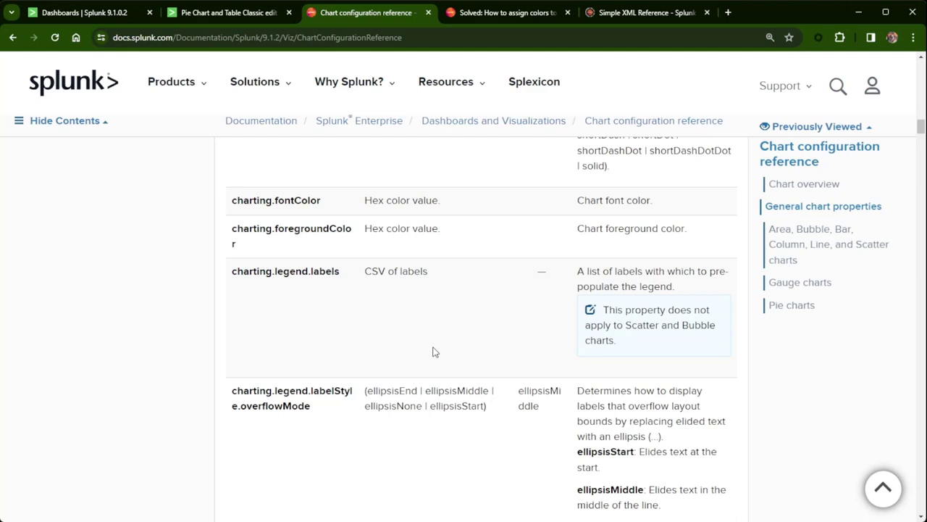
Review the community answer on assigning pie slice colors and the html element attributes in the Simple XML Reference.
{"action": "left_click", "coordinate": [533, 15]}
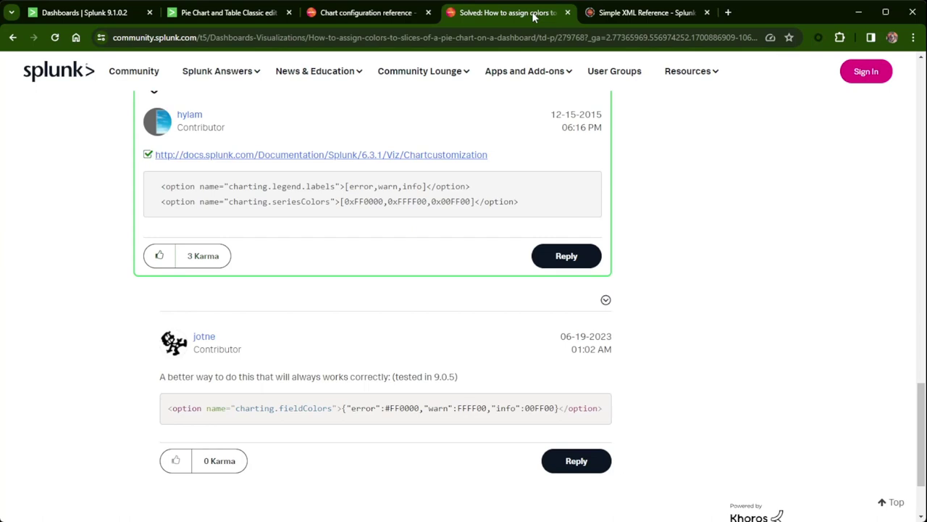
{"action": "left_click", "coordinate": [646, 12]}
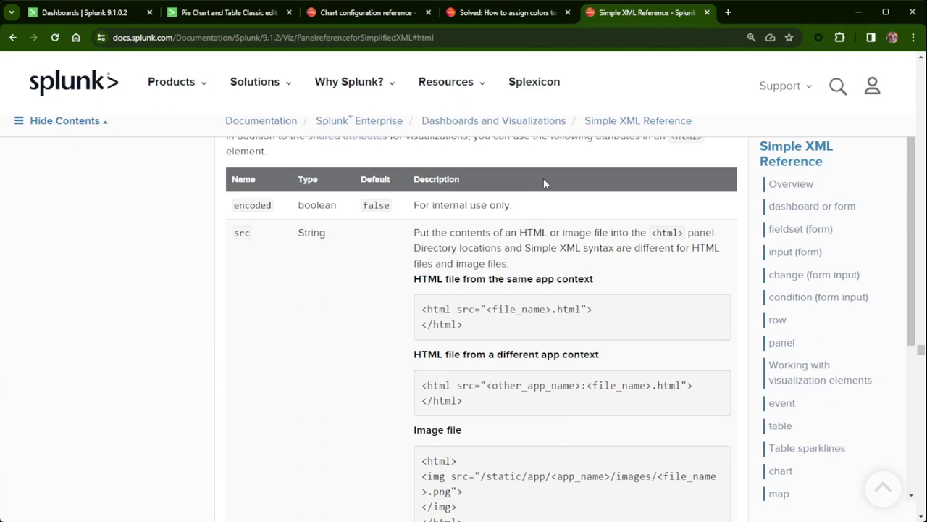
Copy the title of the existing "Pie Chart and Table Classic edit" dashboard.
{"action": "left_click", "coordinate": [213, 14]}
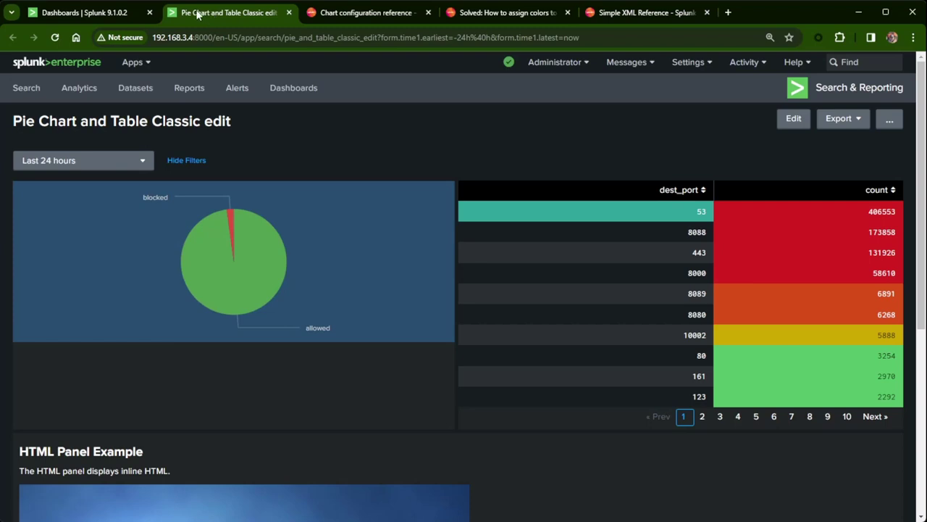
{"action": "left_click_drag", "start_coordinate": [237, 125], "coordinate": [11, 131]}
{"action": "key", "text": "ctrl+c"}
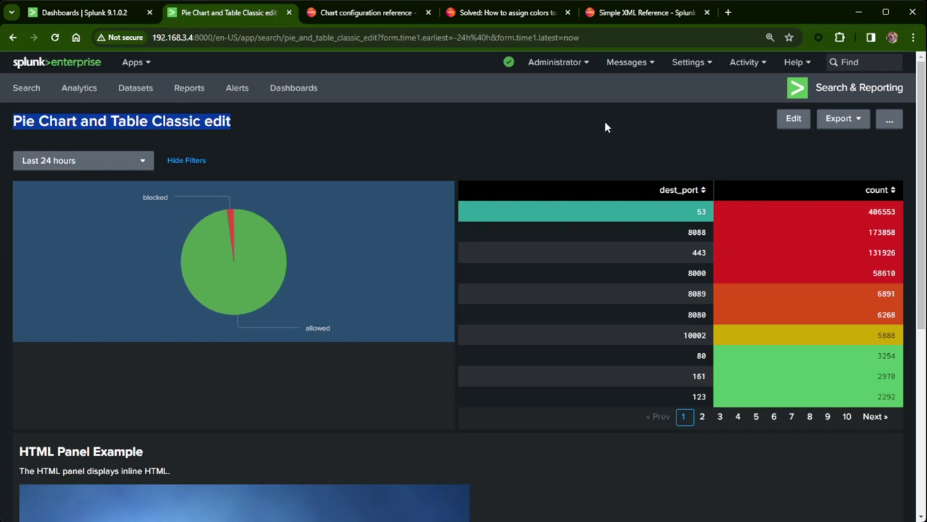
Create a private Classic dashboard titled "Pie Chart and Table Classic YT", reusing the copied title.
{"action": "left_click", "coordinate": [310, 92]}
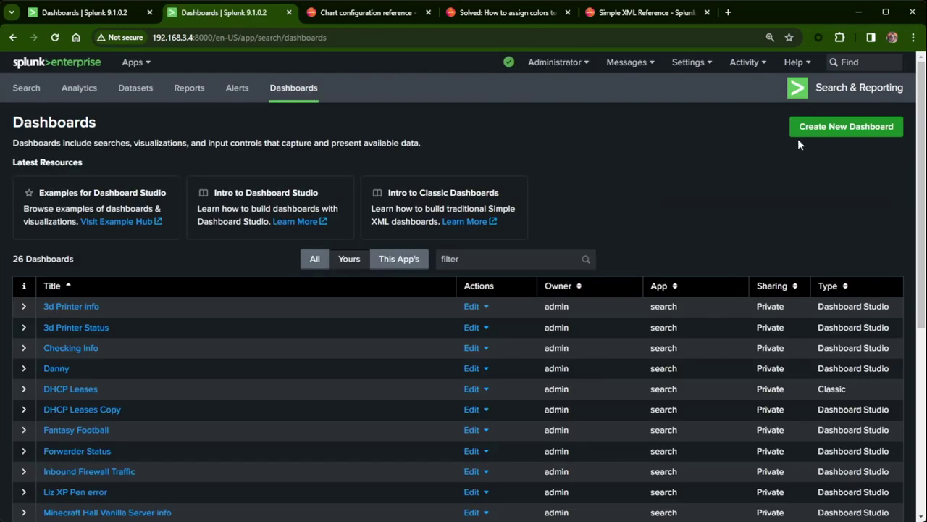
{"action": "left_click", "coordinate": [849, 131]}
{"action": "left_click", "coordinate": [476, 155]}
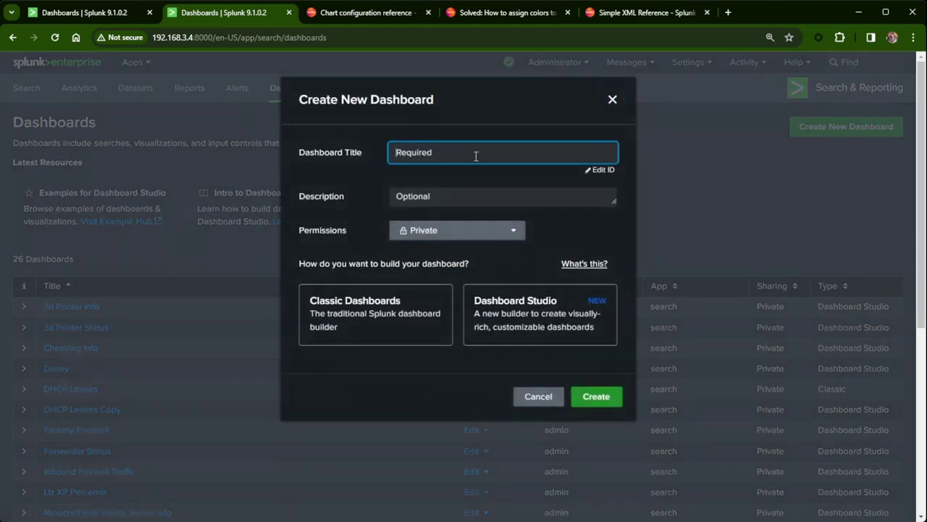
{"action": "key", "text": "ctrl+v"}
{"action": "key", "text": "BackSpace"}
{"action": "key", "text": "BackSpace"}
{"action": "key", "text": "BackSpace"}
{"action": "key", "text": "BackSpace"}
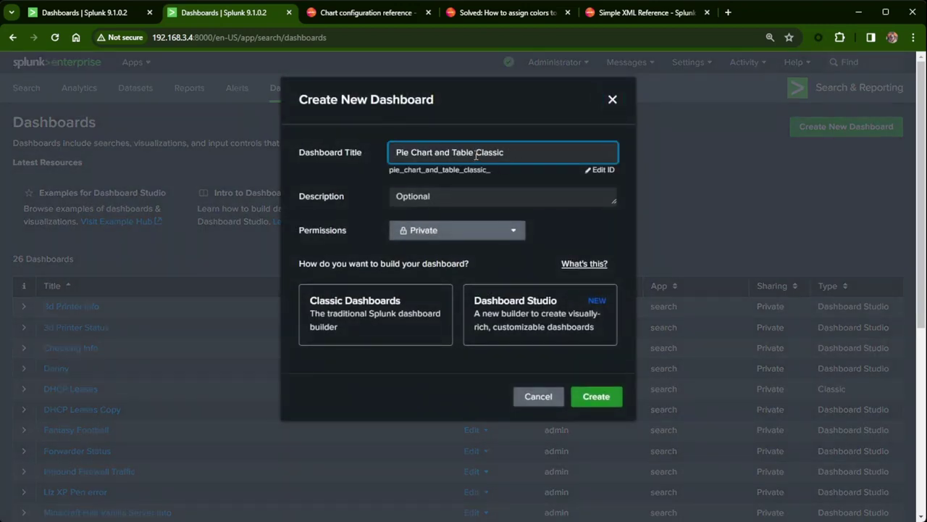
{"action": "type", "text": "YT"}
{"action": "left_click", "coordinate": [369, 323]}
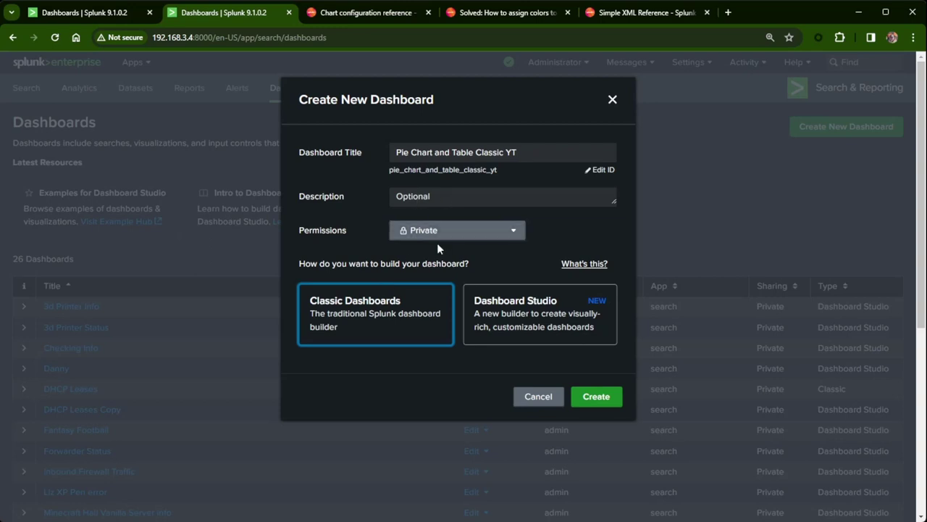
{"action": "left_click", "coordinate": [596, 397]}
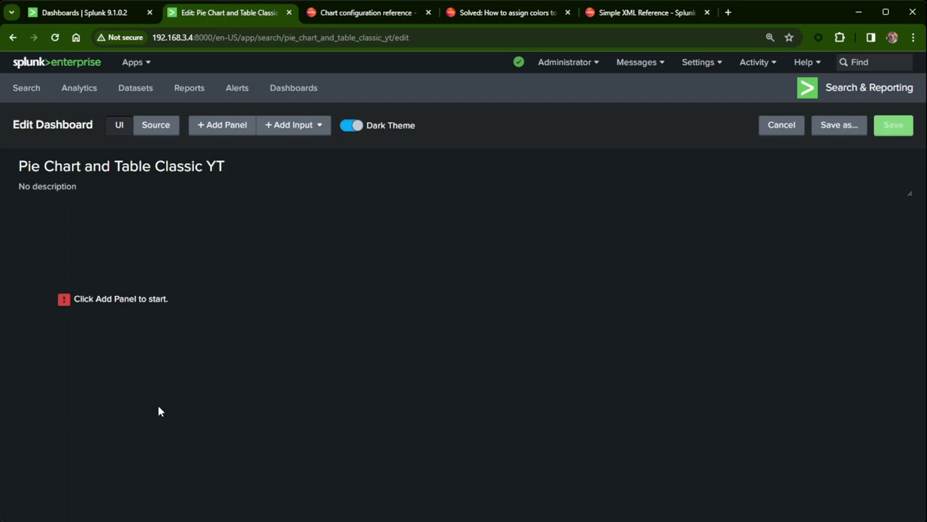
Add a time input to the dashboard and set its token to time1.
{"action": "left_click", "coordinate": [306, 128]}
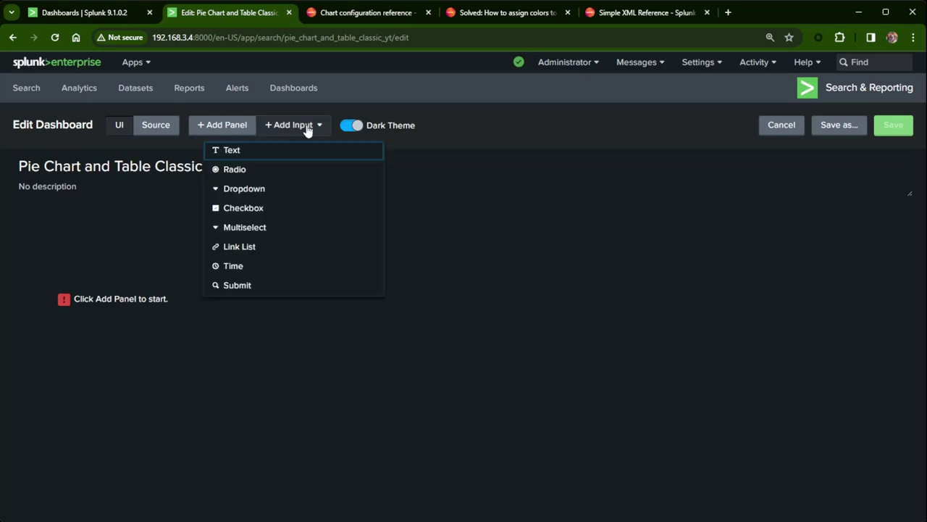
{"action": "left_click", "coordinate": [232, 267]}
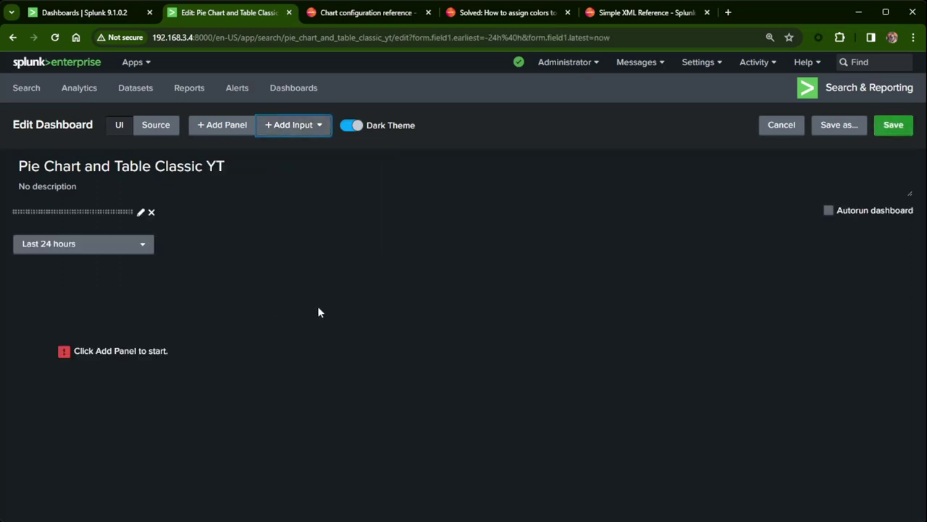
{"action": "left_click", "coordinate": [141, 211]}
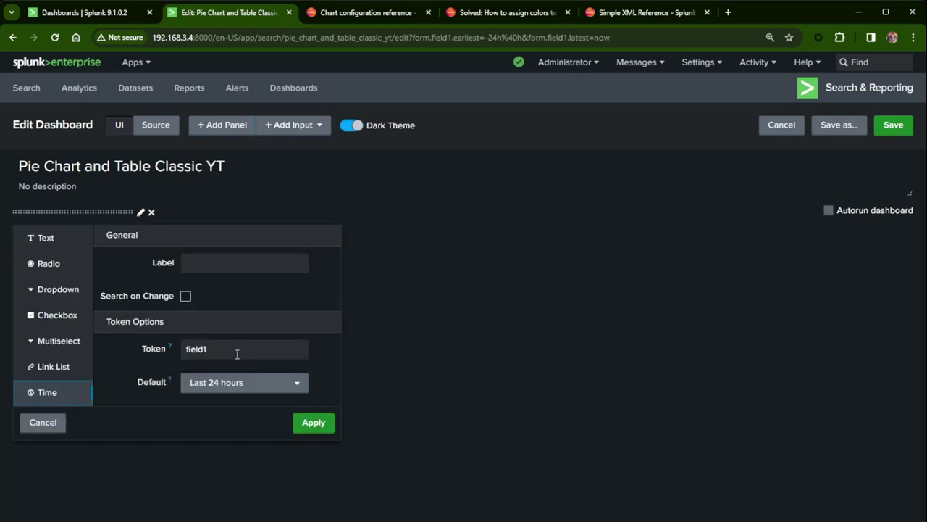
{"action": "left_click_drag", "start_coordinate": [235, 348], "coordinate": [147, 348]}
{"action": "type", "text": "time"}
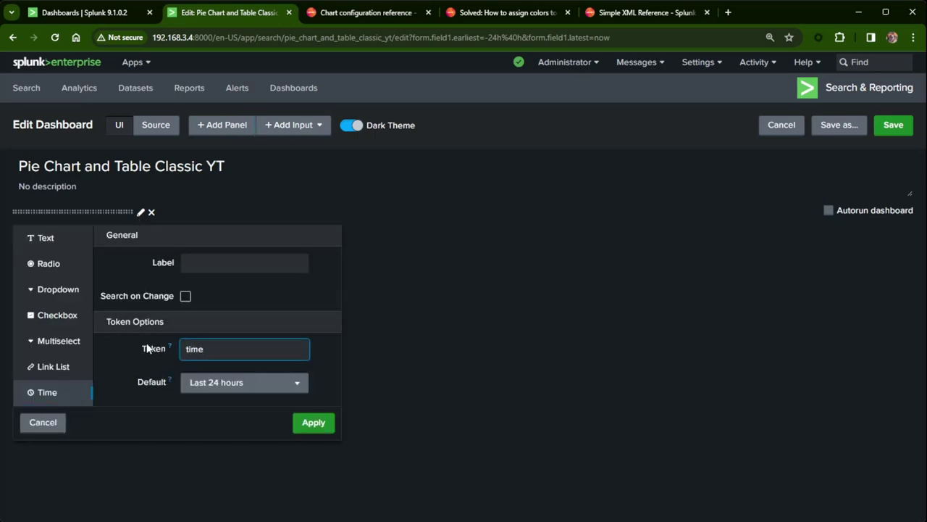
{"action": "type", "text": "1"}
{"action": "left_click", "coordinate": [313, 426]}
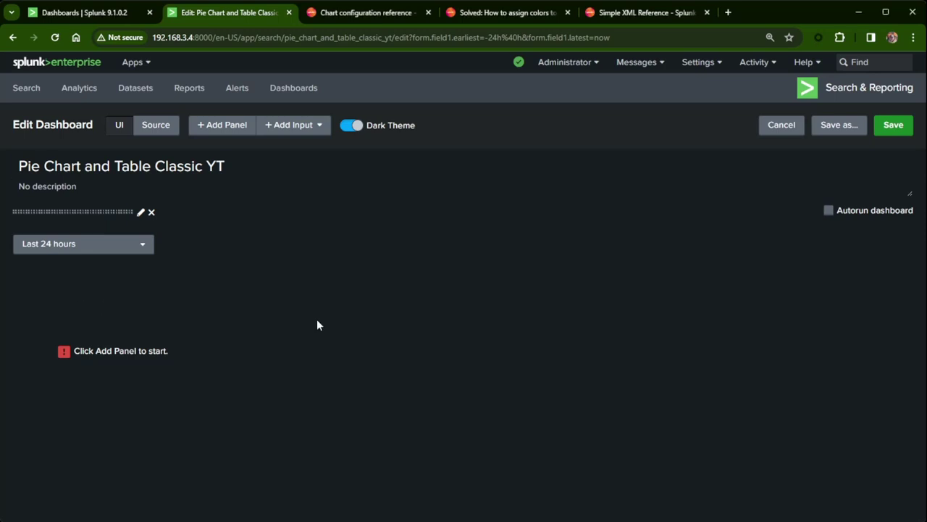
Set up a pie chart panel titled "Firewall Activity Status:" with the search index=opnsense sourcetype="opnsense:filterlog" | stats count by action.
{"action": "left_click", "coordinate": [220, 131]}
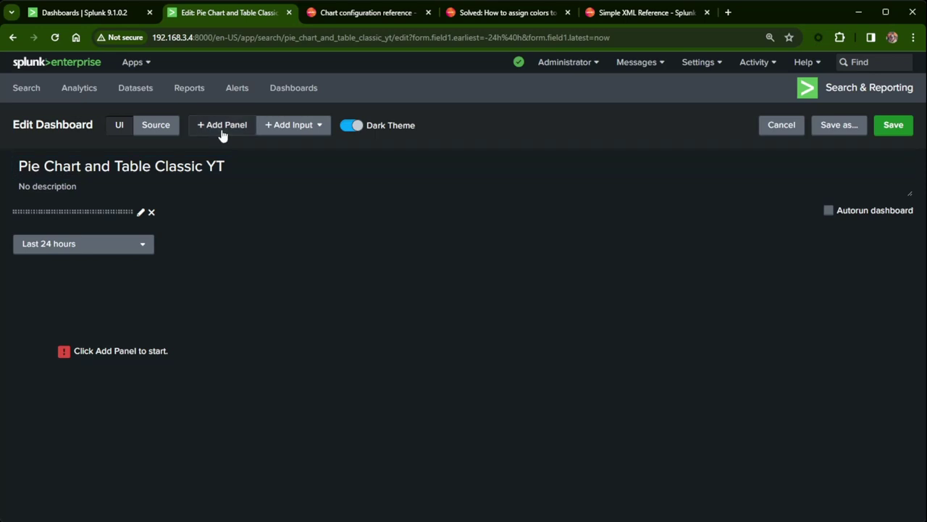
{"action": "left_click", "coordinate": [771, 112]}
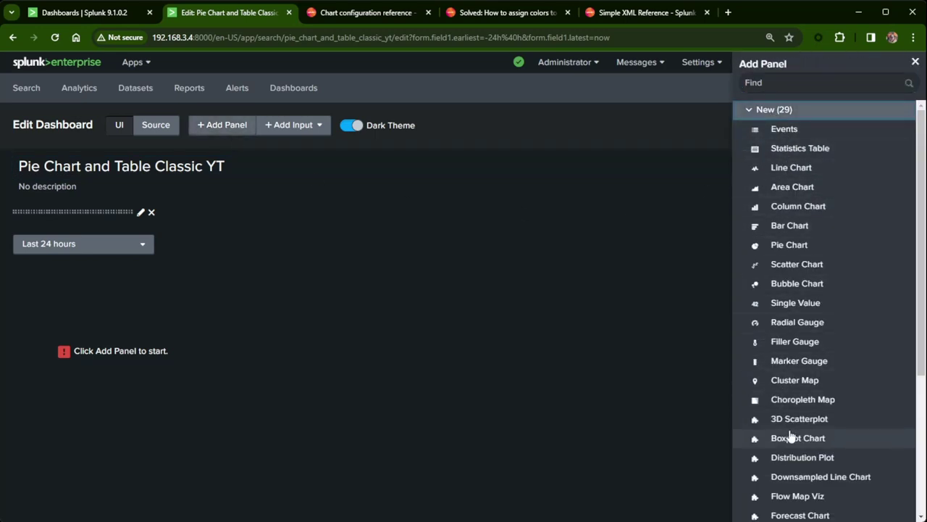
{"action": "left_click", "coordinate": [800, 250]}
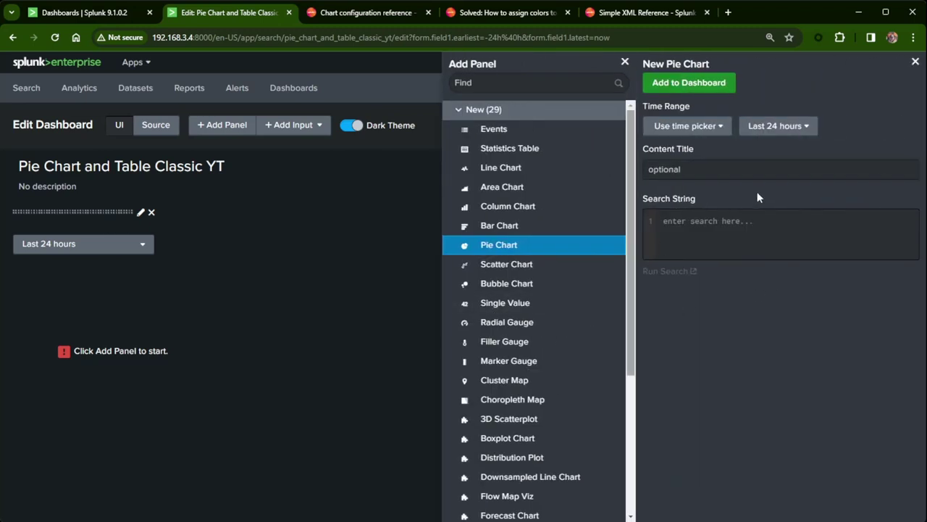
{"action": "left_click", "coordinate": [726, 222]}
{"action": "type", "text": "index=opnsense sourcetype=\"opnsense:filterlog\" | stats count by action"}
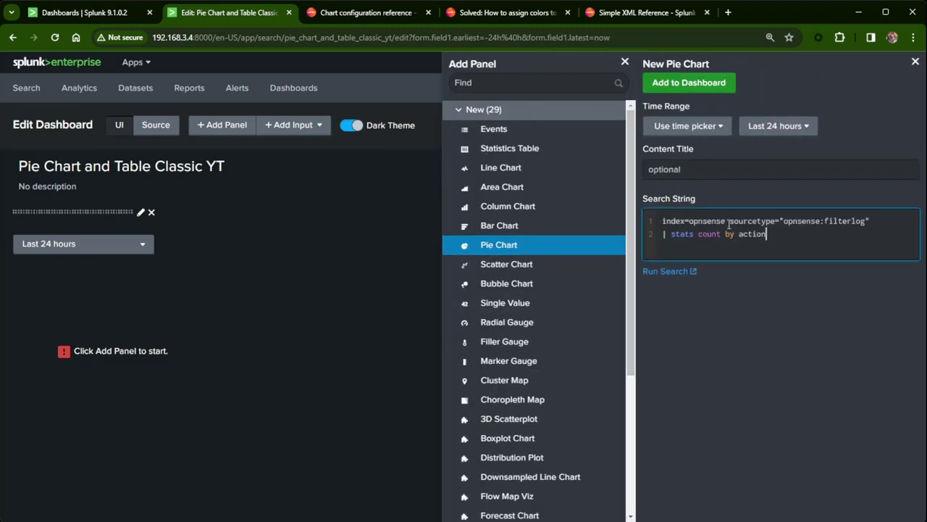
{"action": "left_click", "coordinate": [707, 174]}
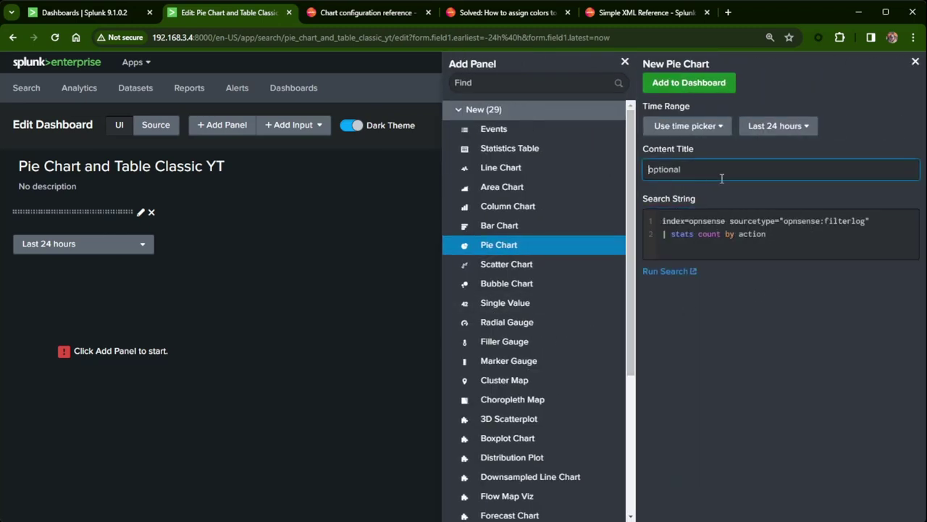
{"action": "type", "text": "Firewall Activity Status:"}
Set the pie chart's time range to Shared Time Picker (time1), add the panel to the dashboard and save.
{"action": "left_click", "coordinate": [685, 127]}
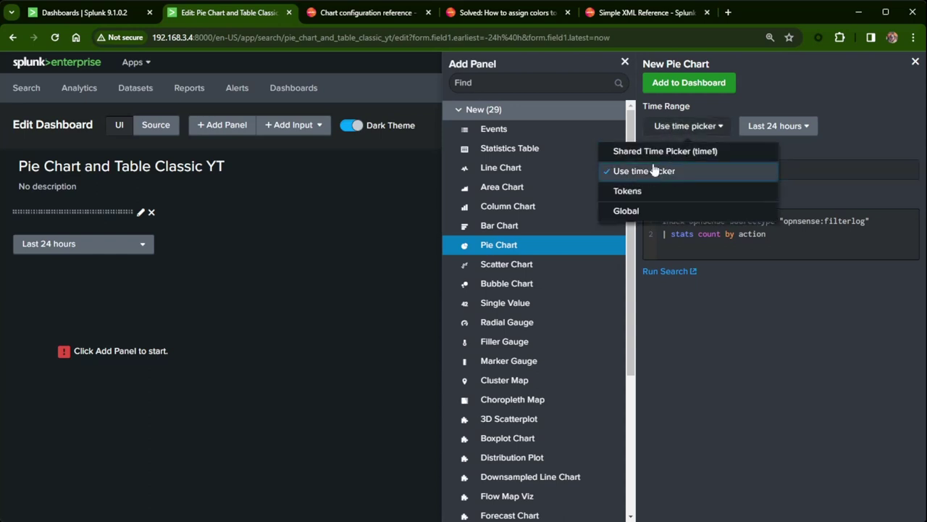
{"action": "left_click", "coordinate": [657, 151]}
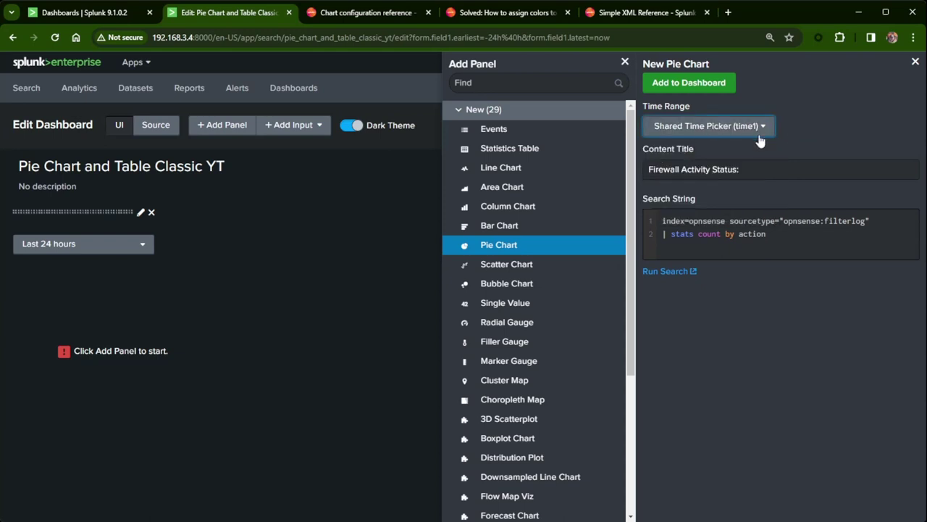
{"action": "left_click", "coordinate": [695, 83]}
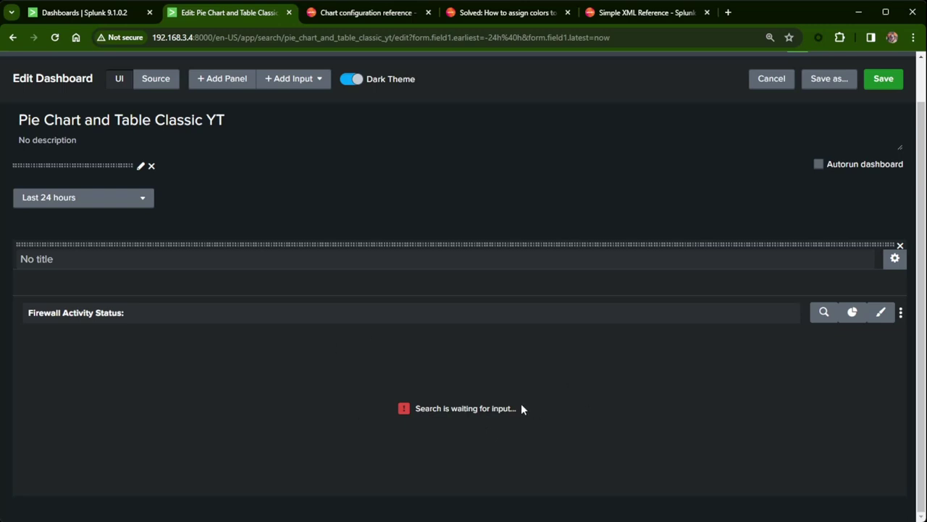
{"action": "left_click", "coordinate": [883, 79]}
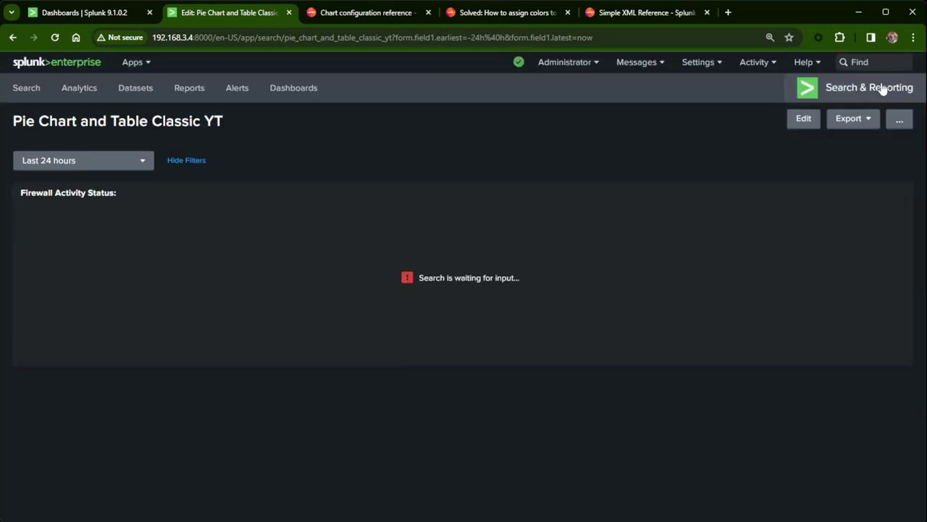
Reload the dashboard, reopen it for editing and enable Search on Change for the time1 time input.
{"action": "left_click", "coordinate": [55, 38]}
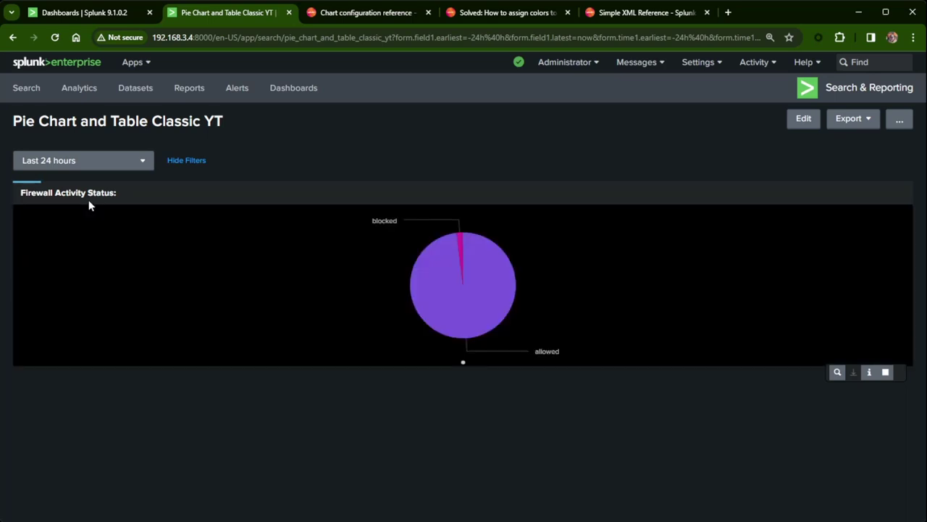
{"action": "left_click", "coordinate": [803, 119]}
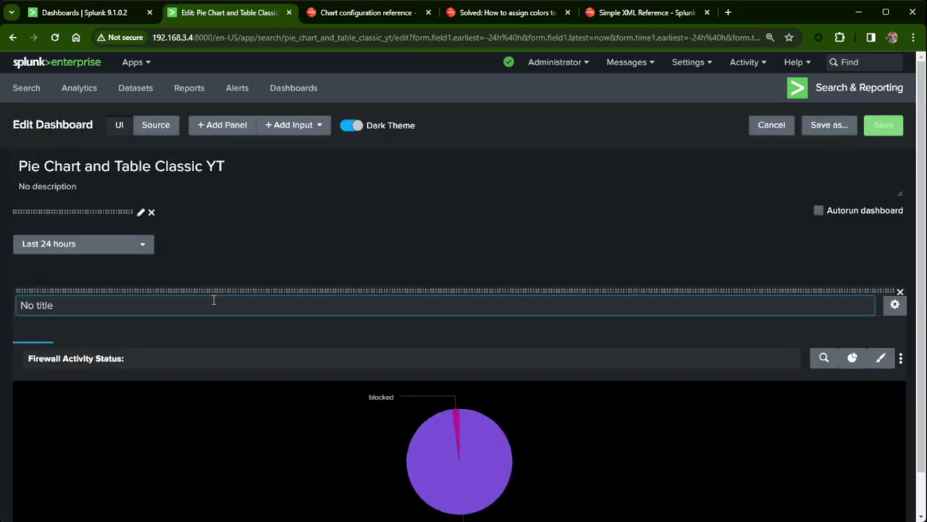
{"action": "left_click", "coordinate": [141, 212]}
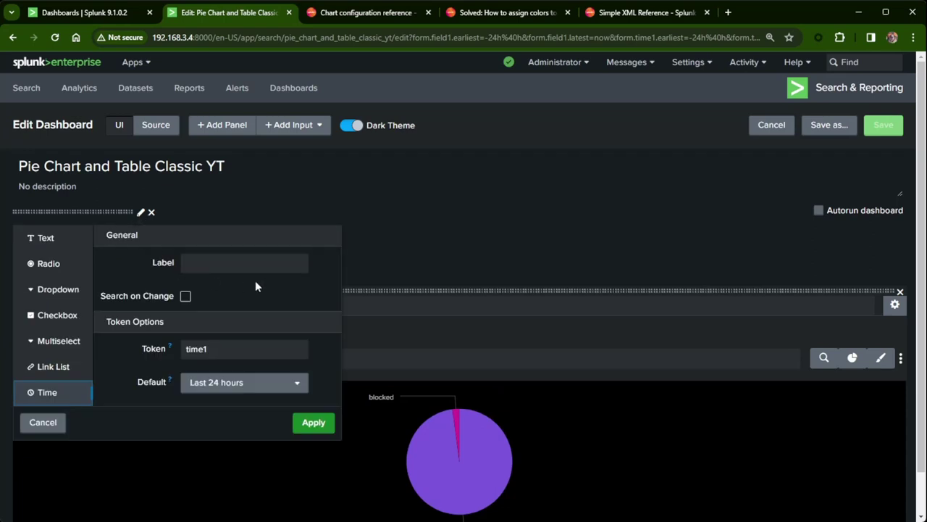
{"action": "left_click", "coordinate": [185, 297]}
{"action": "left_click", "coordinate": [314, 424]}
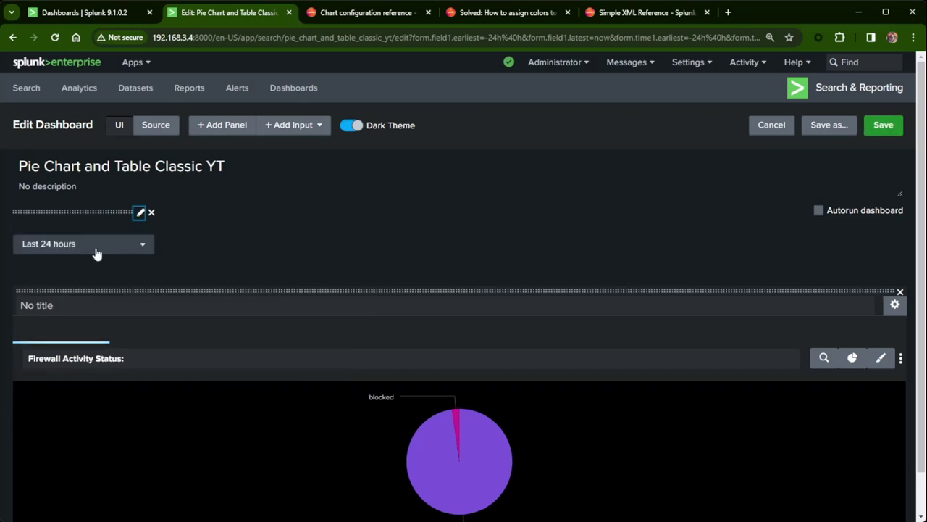
Examine the pie chart's slice counts and percentages for allowed and blocked, along with its available format, drilldown and visualization options.
{"action": "mouse_move", "coordinate": [434, 471]}
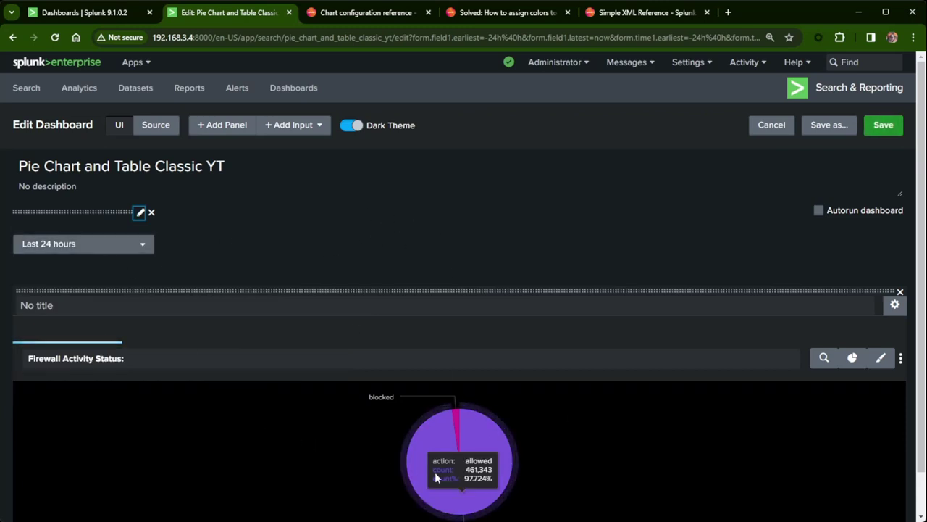
{"action": "scroll", "coordinate": [534, 222], "scroll_direction": "down", "scroll_amount": 1}
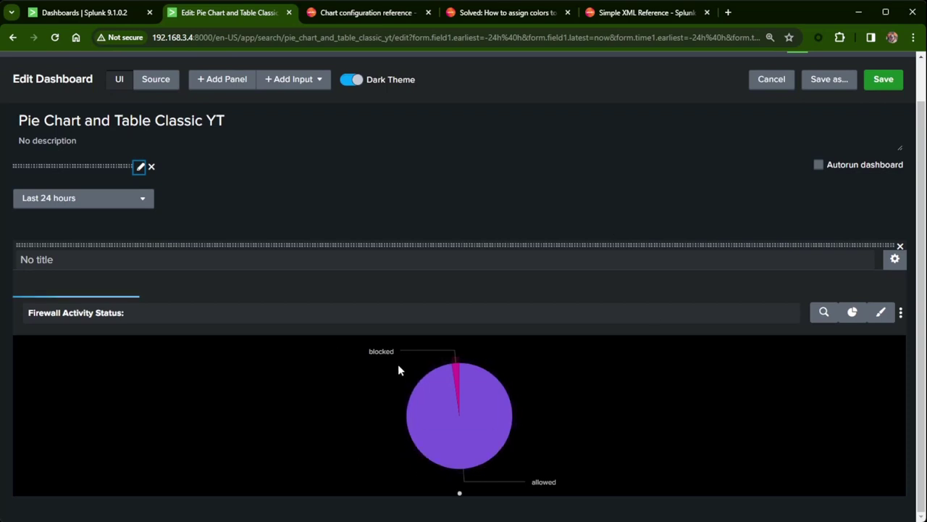
{"action": "mouse_move", "coordinate": [427, 441]}
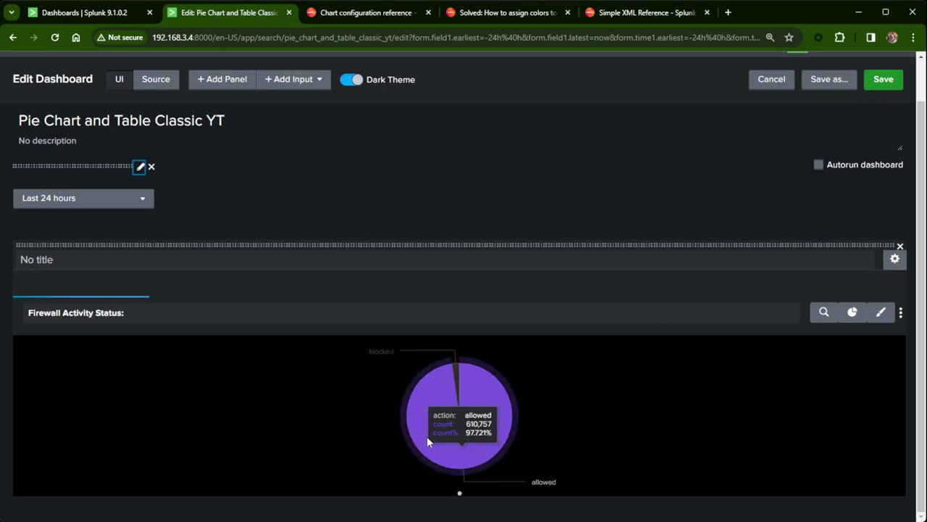
{"action": "mouse_move", "coordinate": [455, 377]}
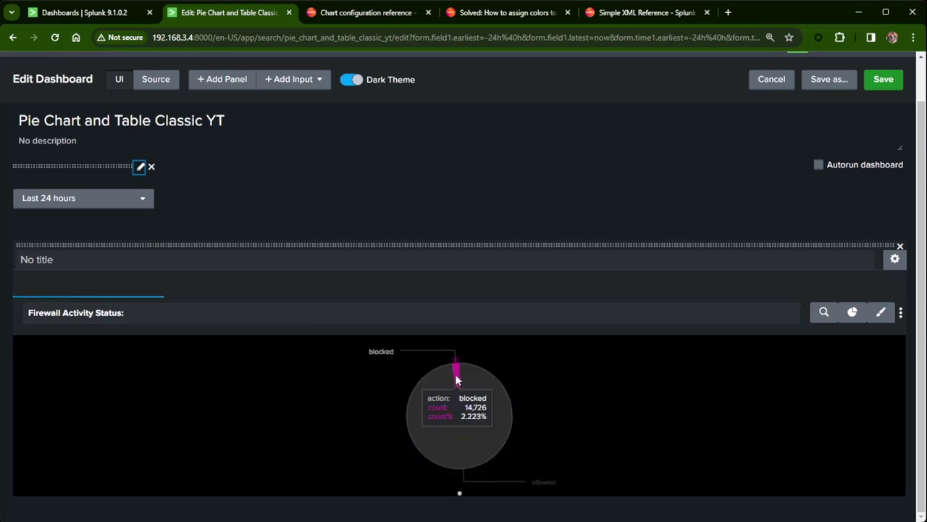
{"action": "mouse_move", "coordinate": [419, 392]}
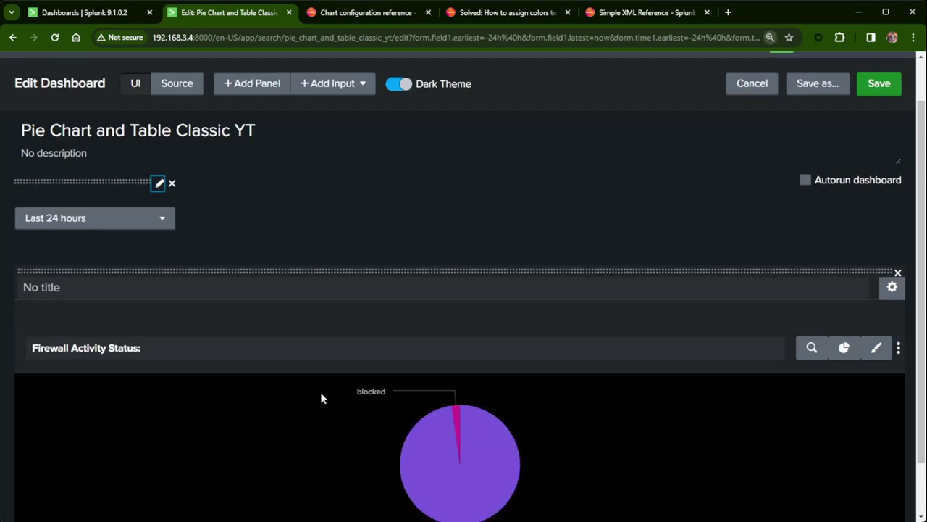
{"action": "scroll", "coordinate": [322, 398], "scroll_direction": "down", "scroll_amount": 3}
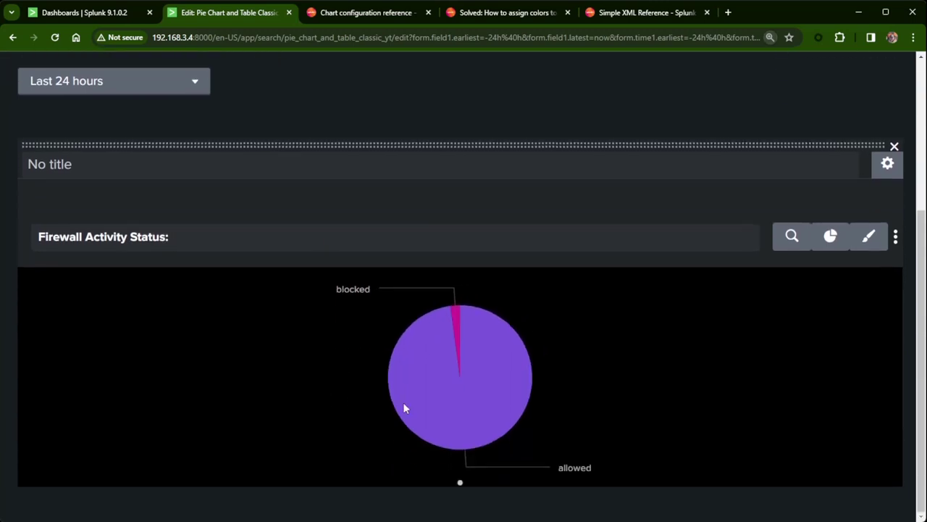
{"action": "mouse_move", "coordinate": [437, 323]}
{"action": "key", "text": "ctrl+plus"}
{"action": "scroll", "coordinate": [419, 400], "scroll_direction": "down", "scroll_amount": 1}
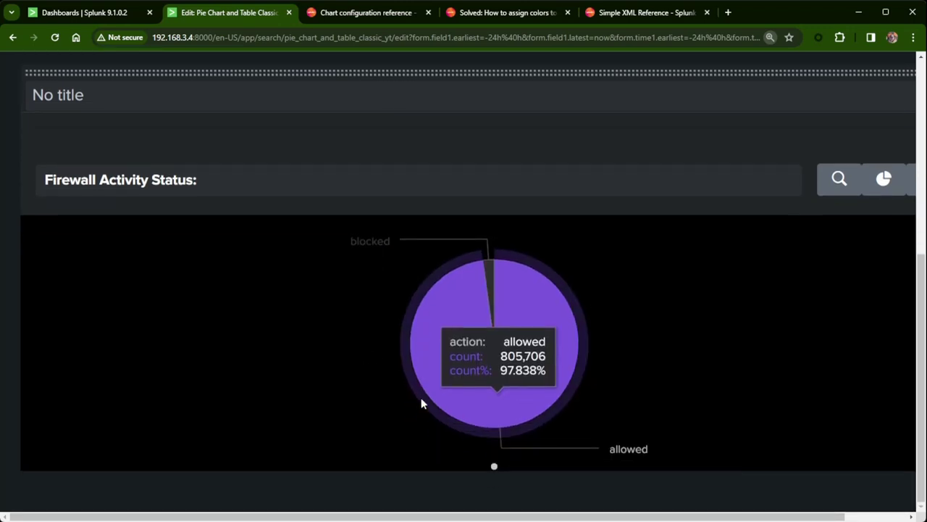
{"action": "key", "text": "ctrl+minus"}
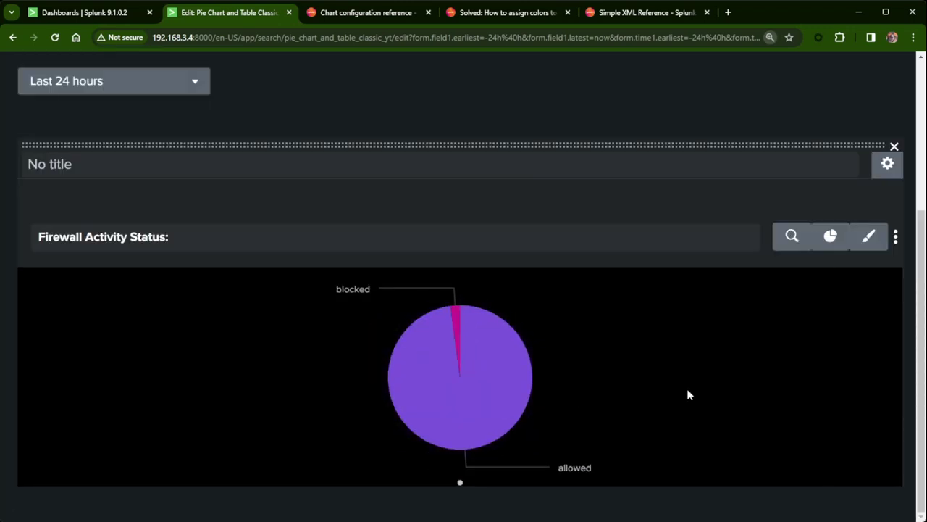
{"action": "mouse_move", "coordinate": [449, 310]}
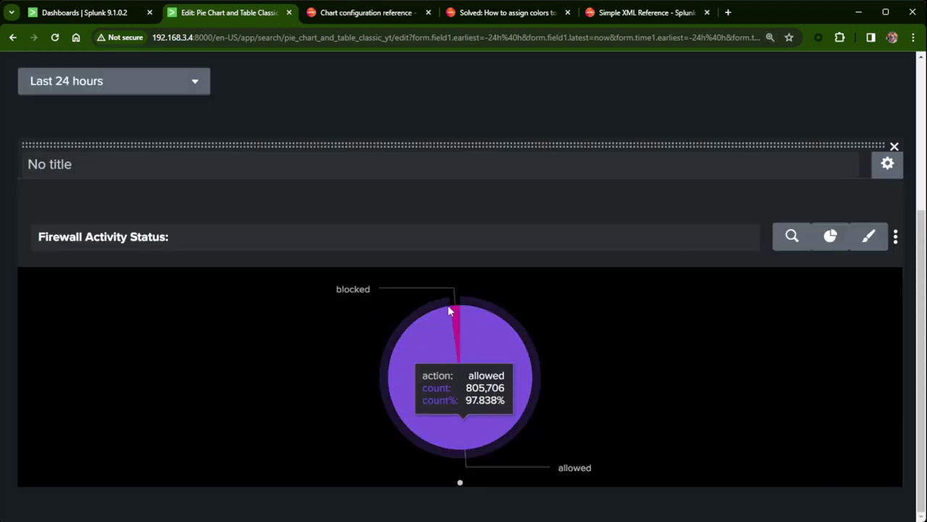
{"action": "scroll", "coordinate": [467, 297], "scroll_direction": "up", "scroll_amount": 2}
{"action": "scroll", "coordinate": [577, 350], "scroll_direction": "down", "scroll_amount": 2}
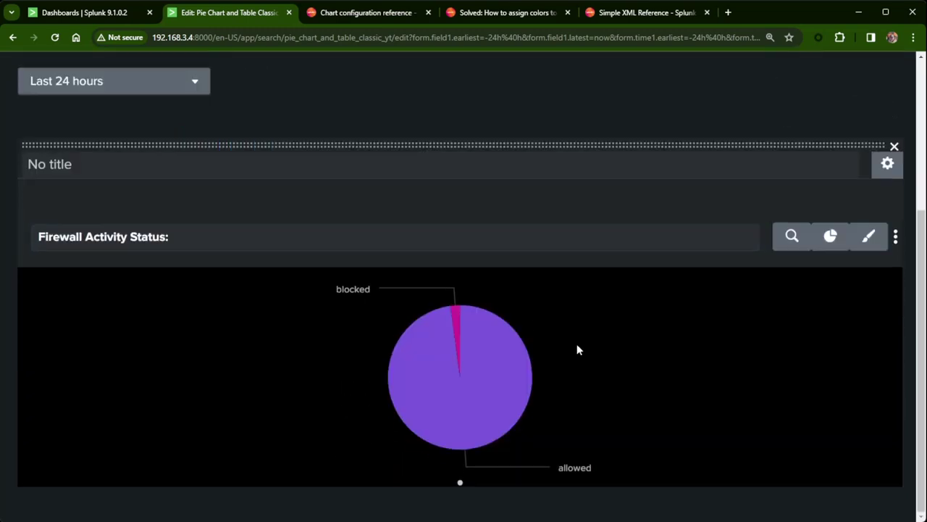
{"action": "mouse_move", "coordinate": [530, 338]}
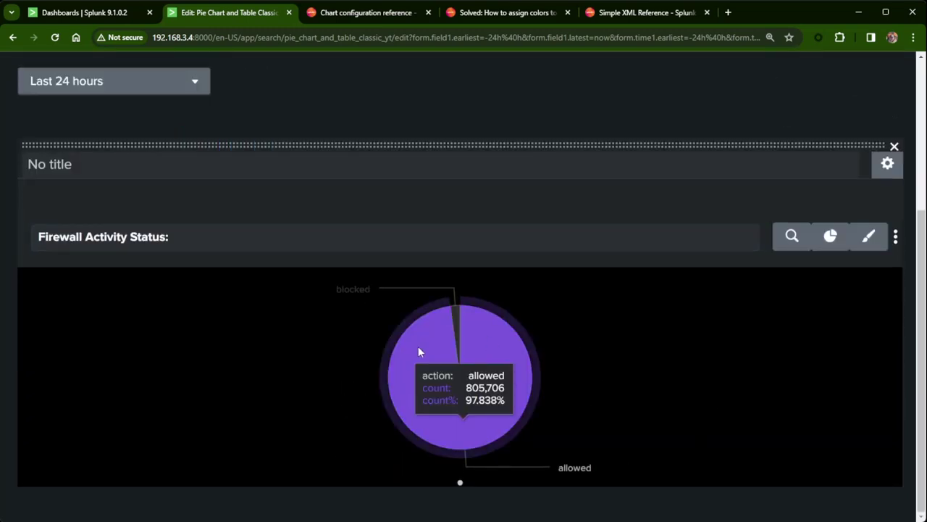
{"action": "mouse_move", "coordinate": [456, 330]}
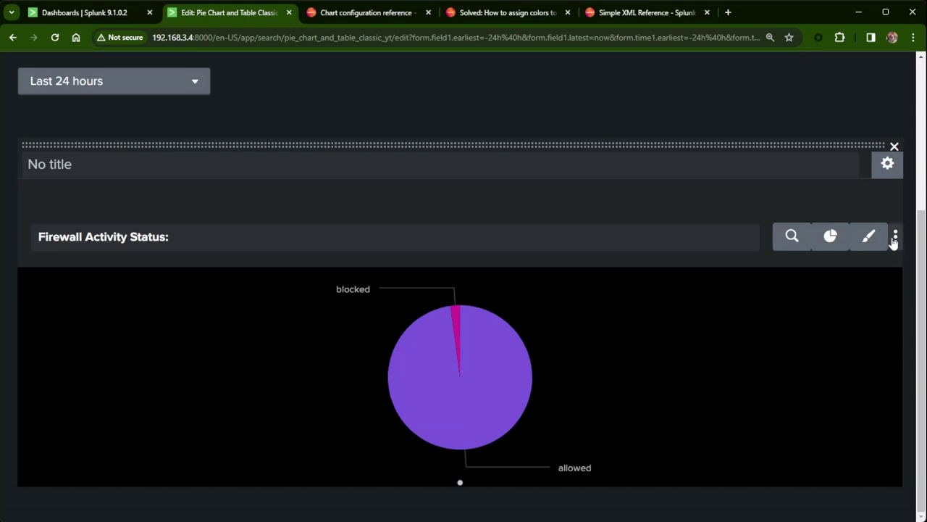
{"action": "left_click", "coordinate": [873, 242]}
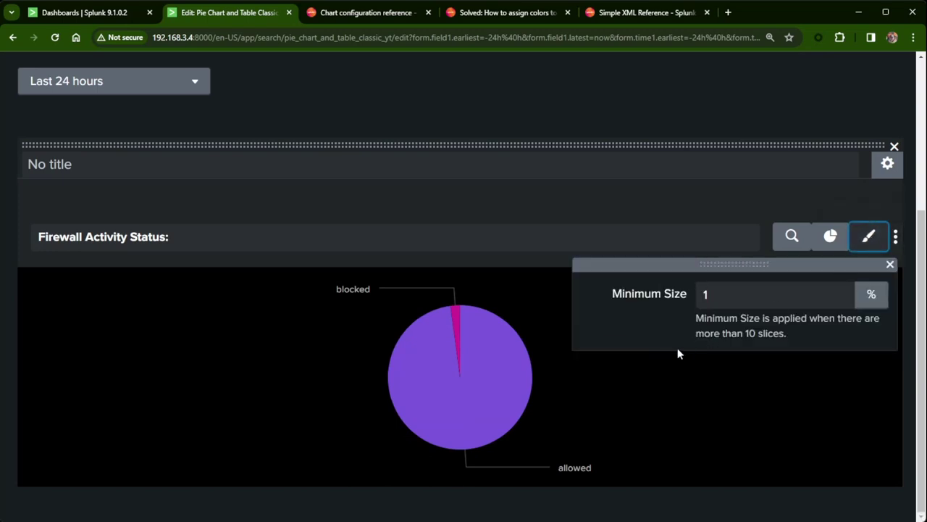
{"action": "left_click", "coordinate": [895, 244]}
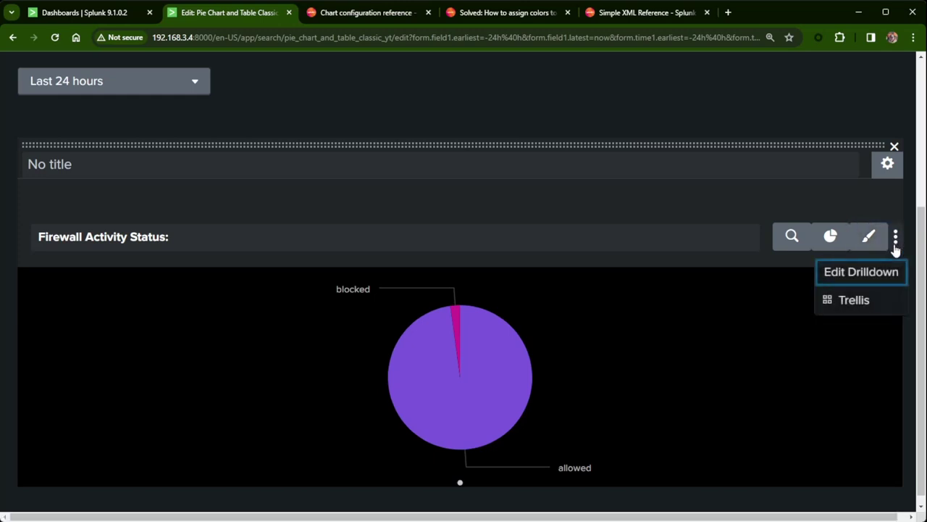
{"action": "left_click", "coordinate": [831, 236]}
{"action": "left_click", "coordinate": [519, 194]}
{"action": "mouse_move", "coordinate": [497, 362]}
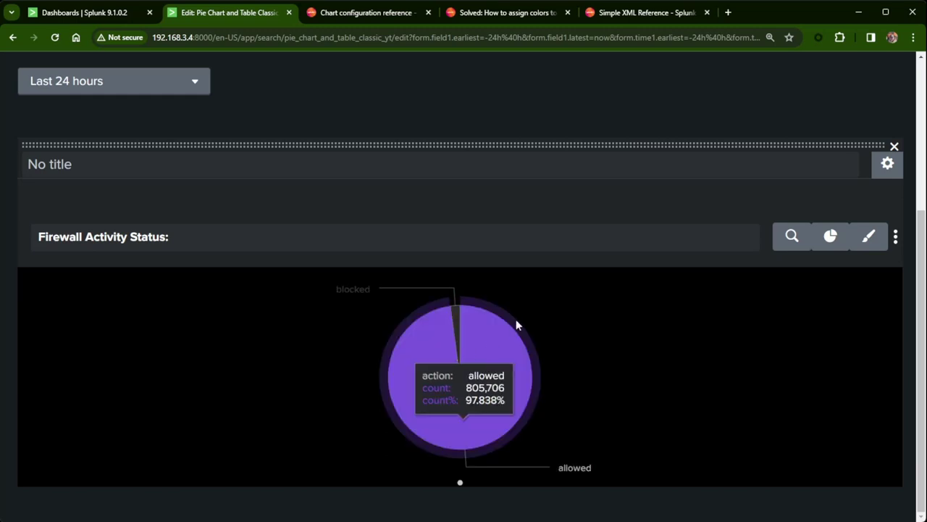
Open the dashboard's XML source and review the chart element and its search query.
{"action": "scroll", "coordinate": [507, 352], "scroll_direction": "up", "scroll_amount": 3}
{"action": "left_click", "coordinate": [217, 157]}
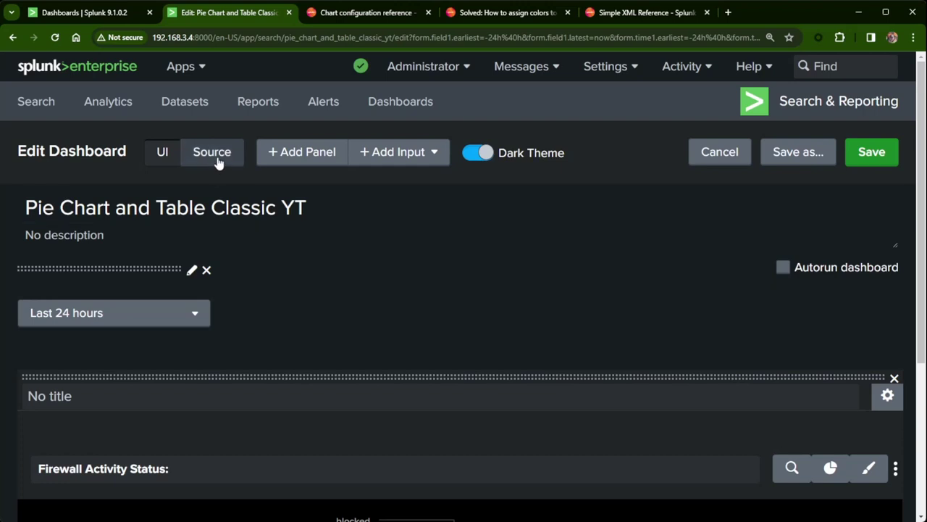
{"action": "scroll", "coordinate": [289, 319], "scroll_direction": "down", "scroll_amount": 3}
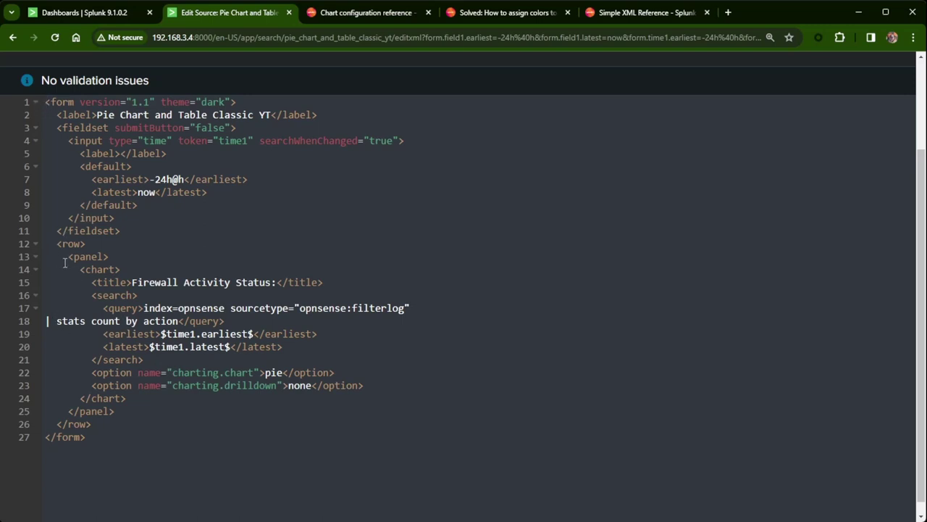
{"action": "left_click_drag", "start_coordinate": [80, 269], "coordinate": [121, 270]}
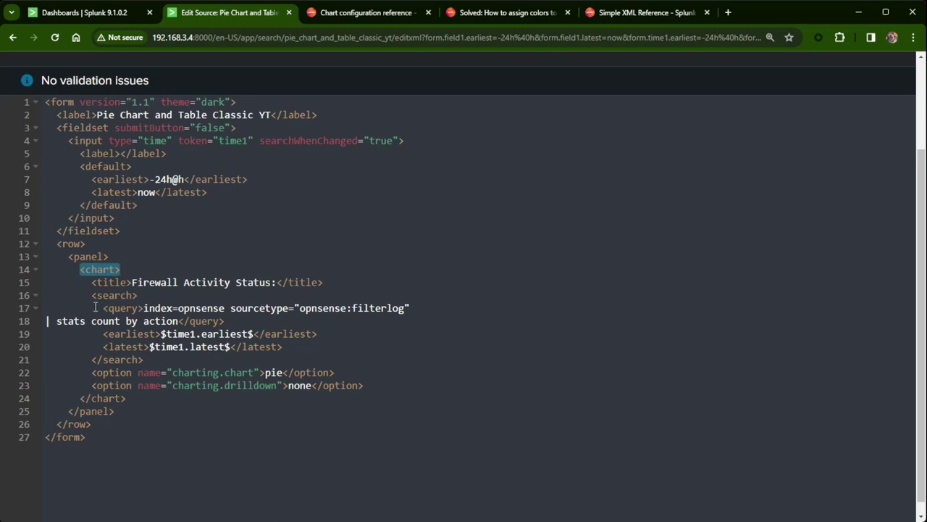
{"action": "left_click_drag", "start_coordinate": [96, 308], "coordinate": [246, 321]}
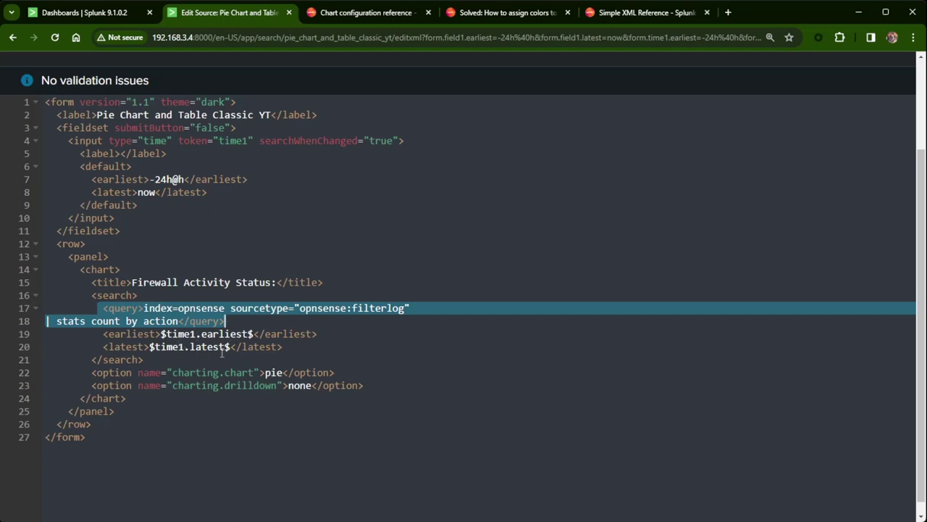
{"action": "scroll", "coordinate": [218, 352], "scroll_direction": "down", "scroll_amount": 1}
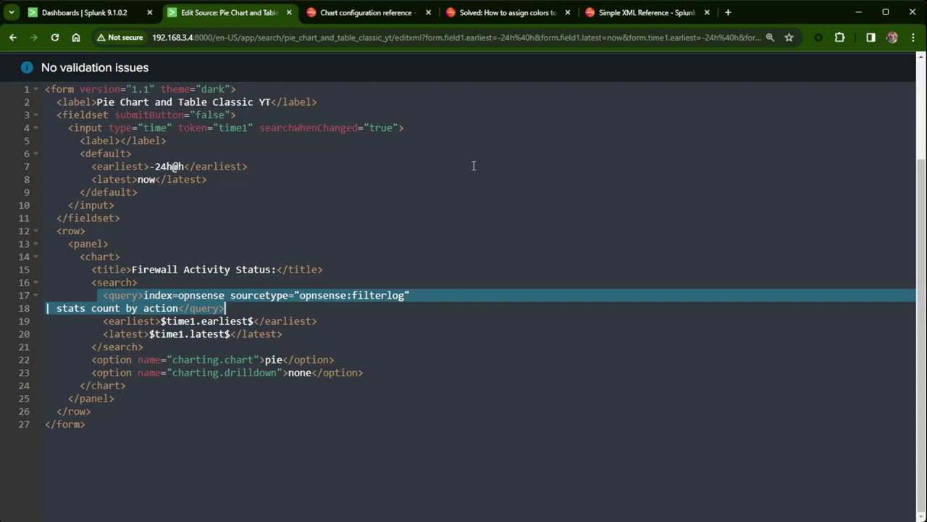
Copy the charting.fieldColors option line from the Splunk community answer and add it below the charting.drilldown option in the dashboard source.
{"action": "left_click", "coordinate": [506, 13]}
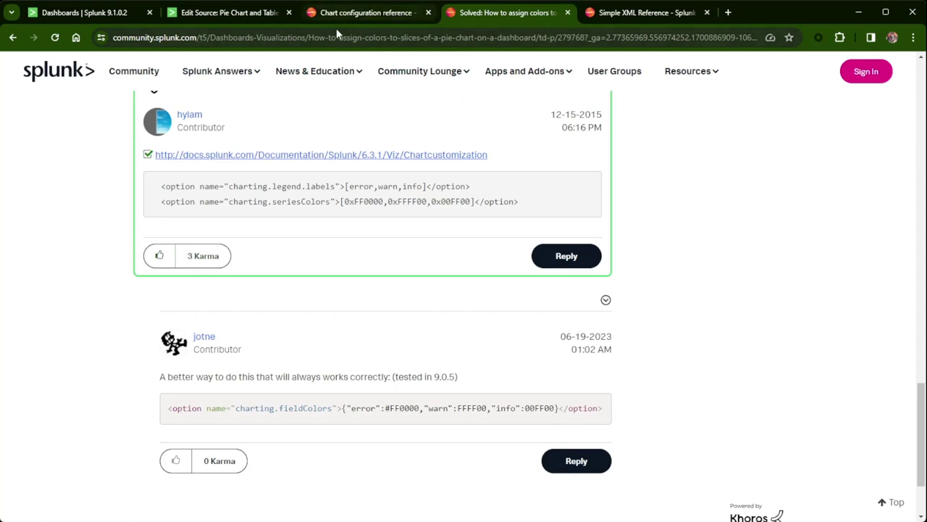
{"action": "left_click_drag", "start_coordinate": [601, 408], "coordinate": [145, 414]}
{"action": "key", "text": "ctrl+c"}
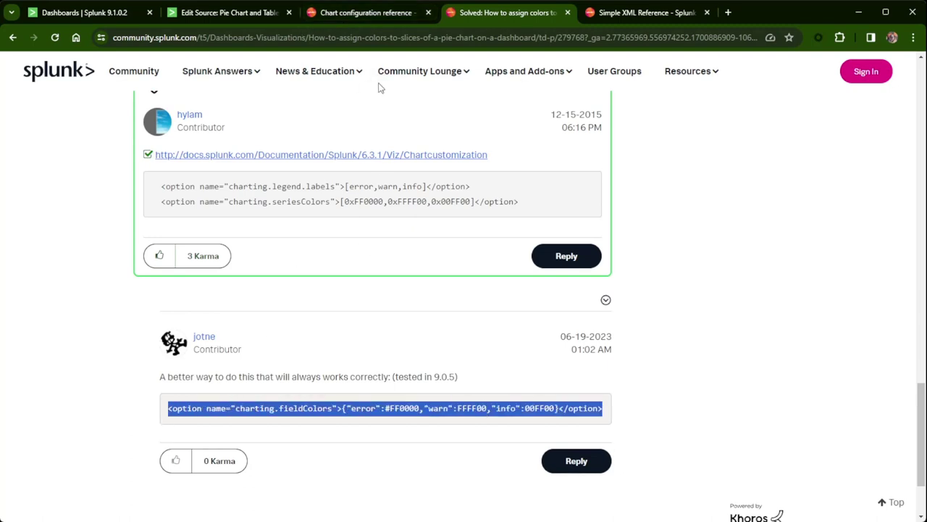
{"action": "left_click", "coordinate": [246, 16]}
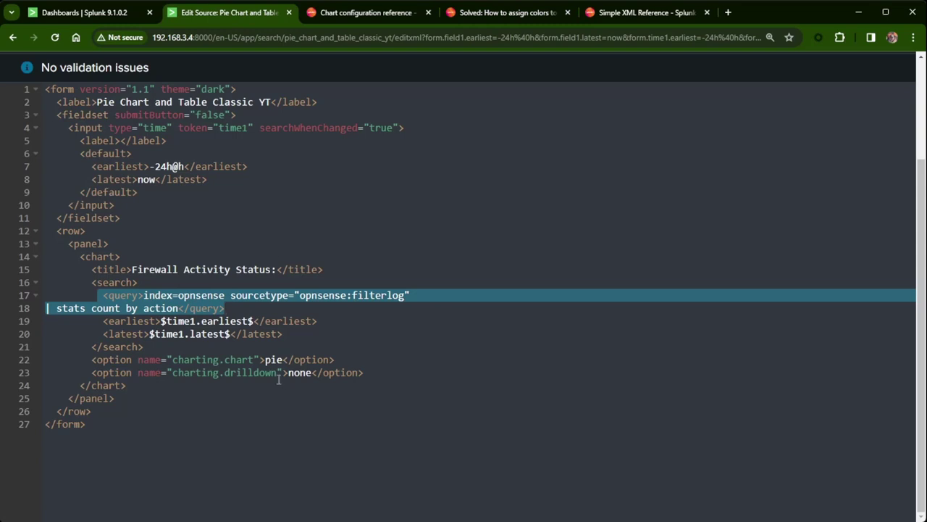
{"action": "left_click", "coordinate": [310, 333]}
{"action": "left_click", "coordinate": [373, 370]}
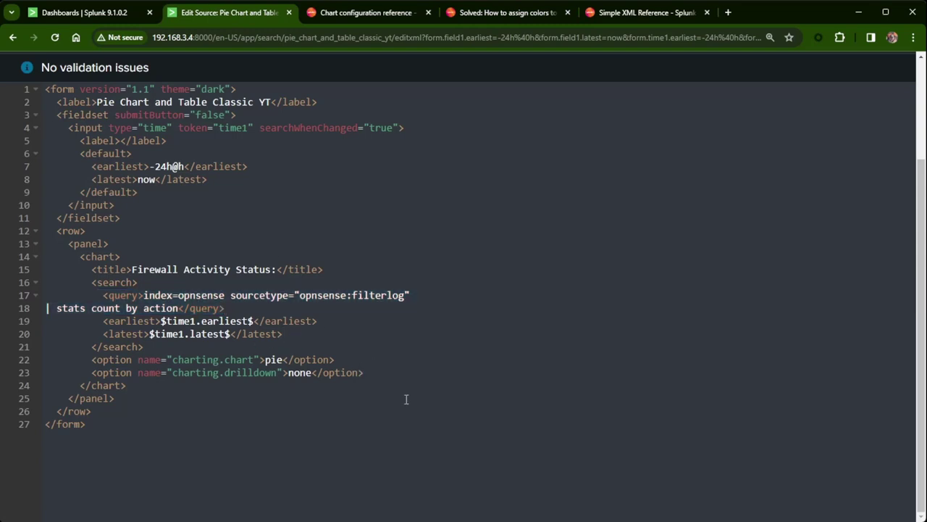
{"action": "key", "text": "Return"}
{"action": "key", "text": "ctrl+v"}
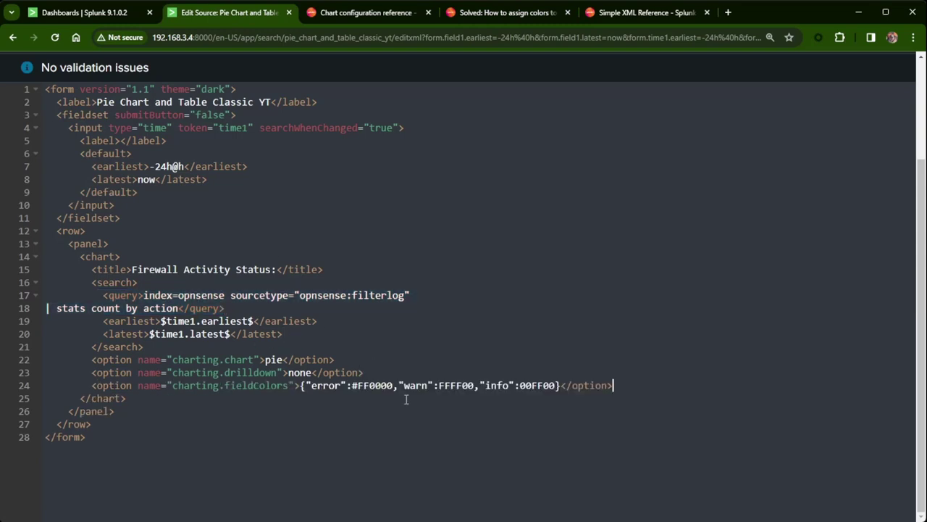
Replace the "error" field name with "blocked" in the charting.fieldColors option, keeping its #FF0000 color.
{"action": "left_click", "coordinate": [341, 383]}
{"action": "key", "text": "BackSpace"}
{"action": "key", "text": "BackSpace"}
{"action": "key", "text": "BackSpace"}
{"action": "key", "text": "BackSpace"}
{"action": "key", "text": "BackSpace"}
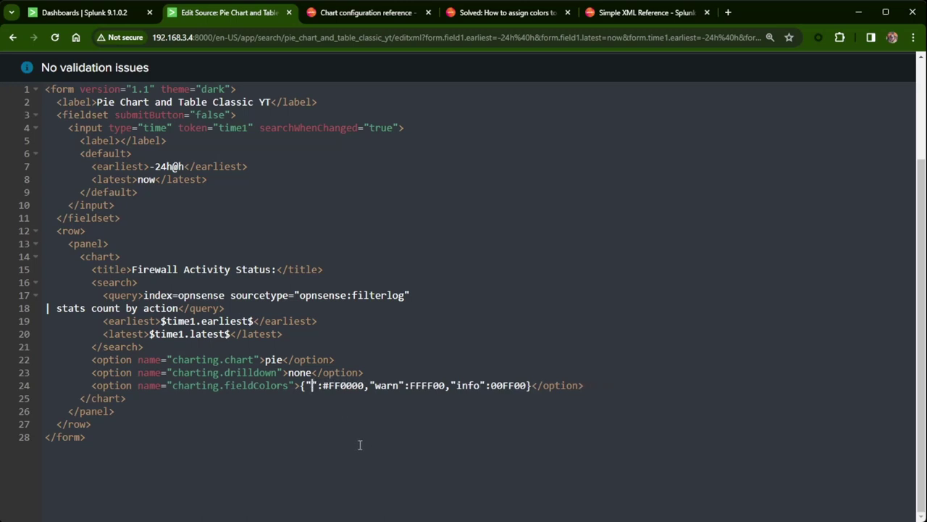
{"action": "type", "text": "bl"}
{"action": "type", "text": "ocked"}
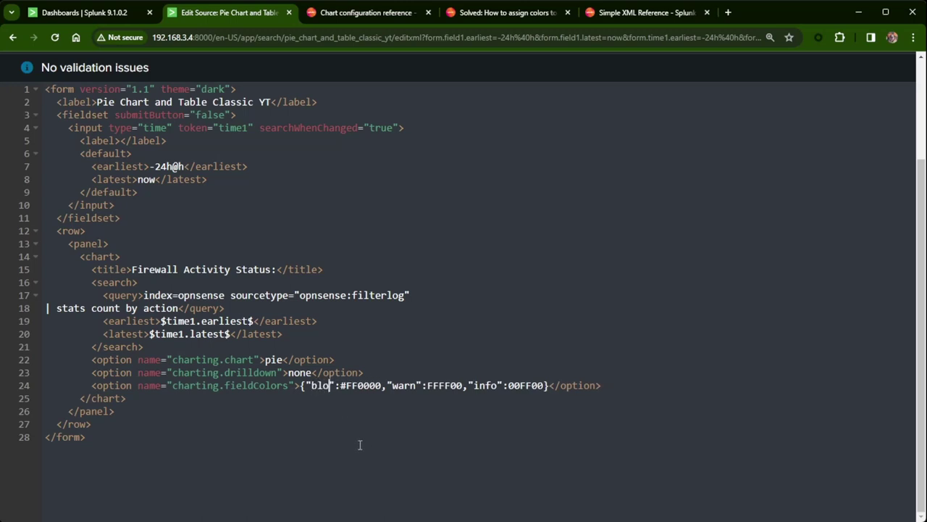
Replace the "warn" field name with "allowed" in the charting.fieldColors option.
{"action": "double_click", "coordinate": [433, 384]}
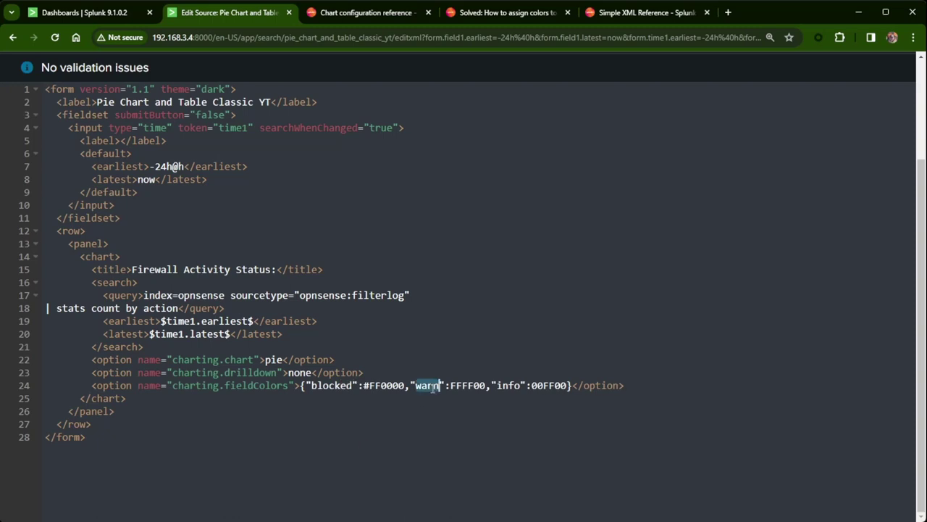
{"action": "type", "text": "a"}
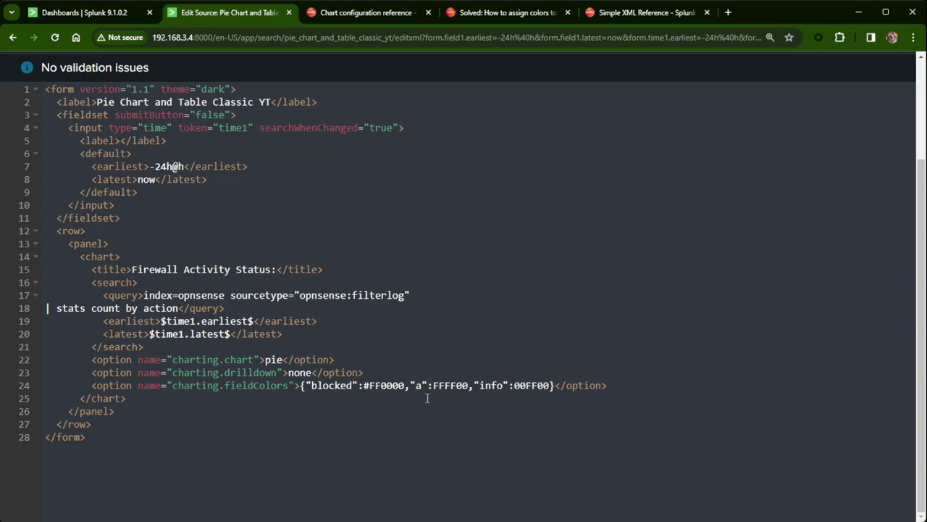
{"action": "type", "text": "cit"}
{"action": "key", "text": "BackSpace"}
{"action": "key", "text": "BackSpace"}
{"action": "type", "text": "tiv"}
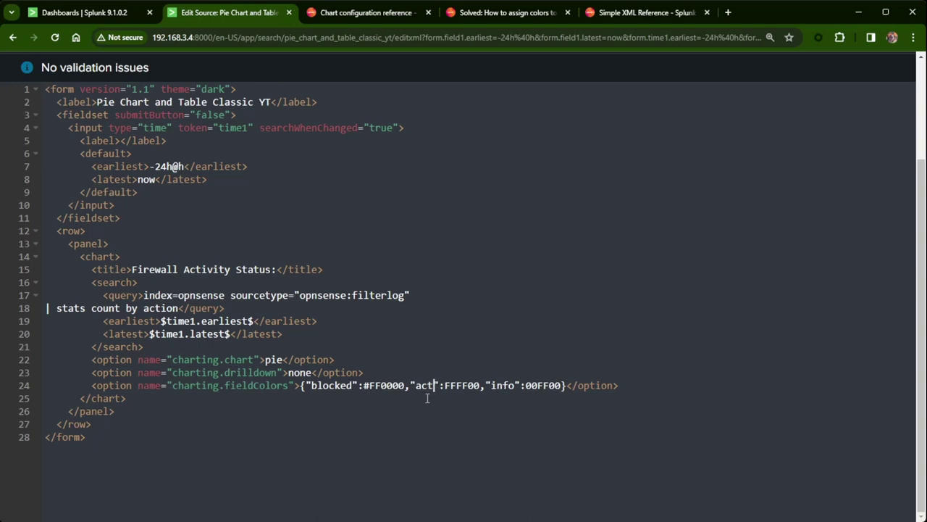
{"action": "key", "text": "BackSpace"}
{"action": "key", "text": "BackSpace"}
{"action": "key", "text": "BackSpace"}
{"action": "key", "text": "BackSpace"}
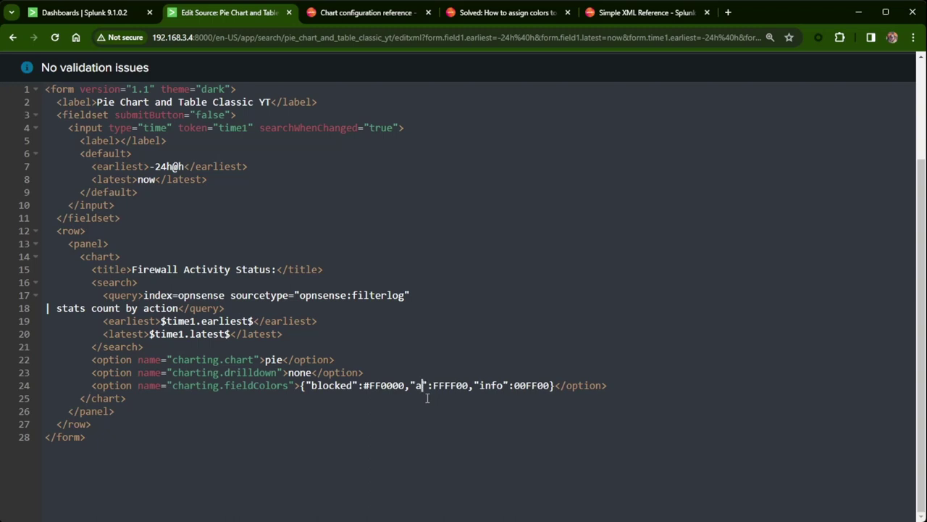
{"action": "type", "text": "llow"}
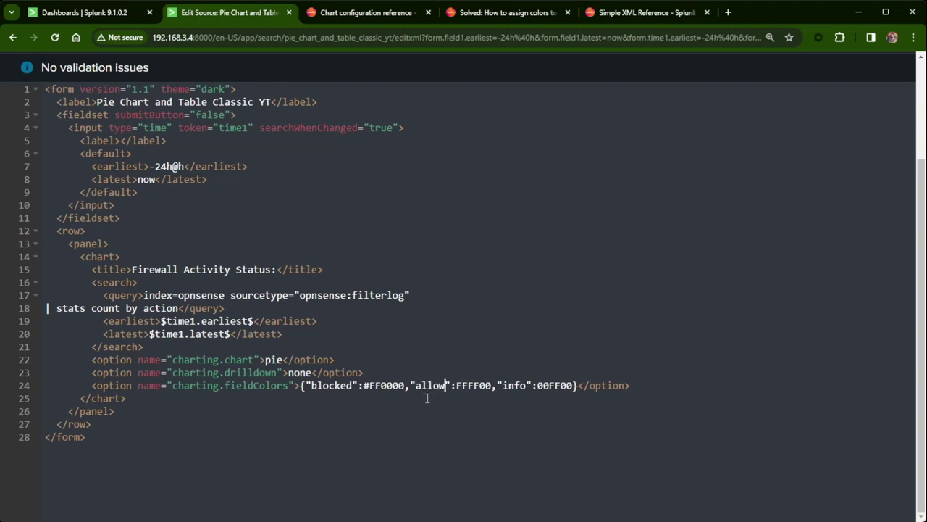
{"action": "type", "text": "ed"}
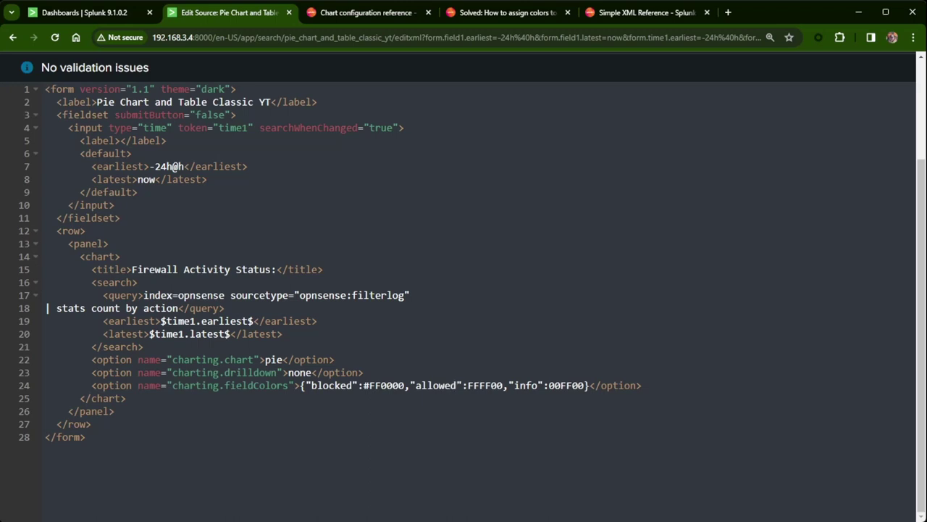
Remove the "info" color entry and its preceding comma from the charting.fieldColors option and save the dashboard.
{"action": "left_click", "coordinate": [299, 452]}
{"action": "left_click", "coordinate": [584, 385]}
{"action": "key", "text": "BackSpace"}
{"action": "key", "text": "BackSpace"}
{"action": "key", "text": "BackSpace"}
{"action": "key", "text": "BackSpace"}
{"action": "key", "text": "BackSpace"}
{"action": "key", "text": "BackSpace"}
{"action": "key", "text": "BackSpace"}
{"action": "key", "text": "BackSpace"}
{"action": "key", "text": "BackSpace"}
{"action": "key", "text": "BackSpace"}
{"action": "key", "text": "BackSpace"}
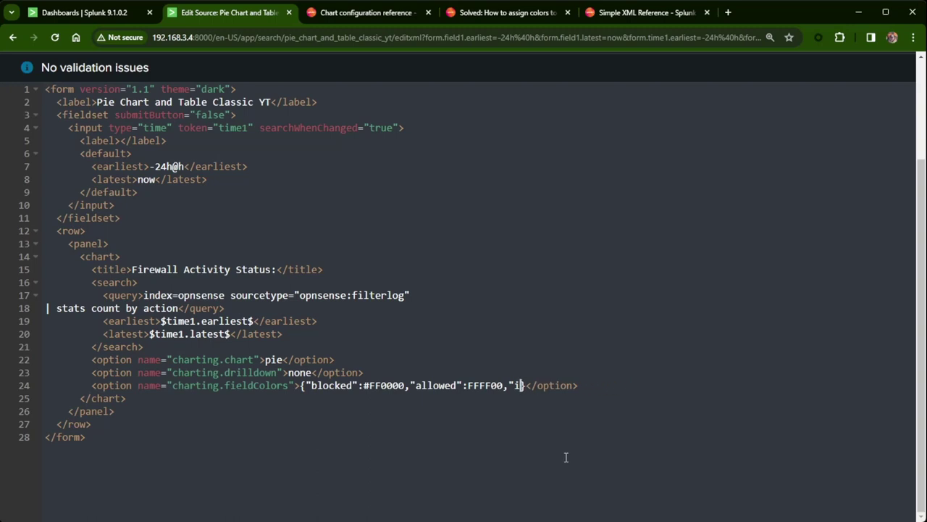
{"action": "key", "text": "BackSpace"}
{"action": "key", "text": "BackSpace"}
{"action": "key", "text": "BackSpace"}
{"action": "scroll", "coordinate": [736, 279], "scroll_direction": "up", "scroll_amount": 3}
{"action": "left_click", "coordinate": [873, 152]}
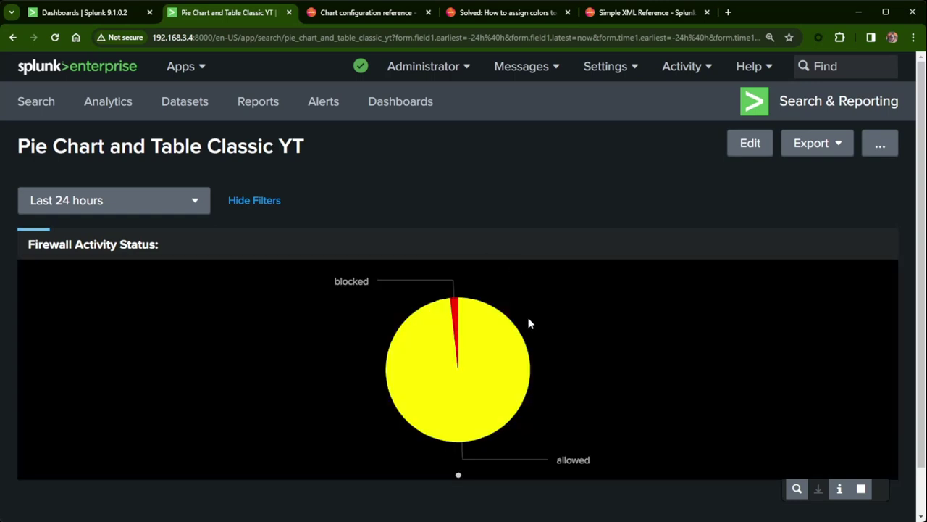
Reopen the dashboard's XML source and set the "allowed" color in charting.fieldColors to #53a051.
{"action": "mouse_move", "coordinate": [470, 360]}
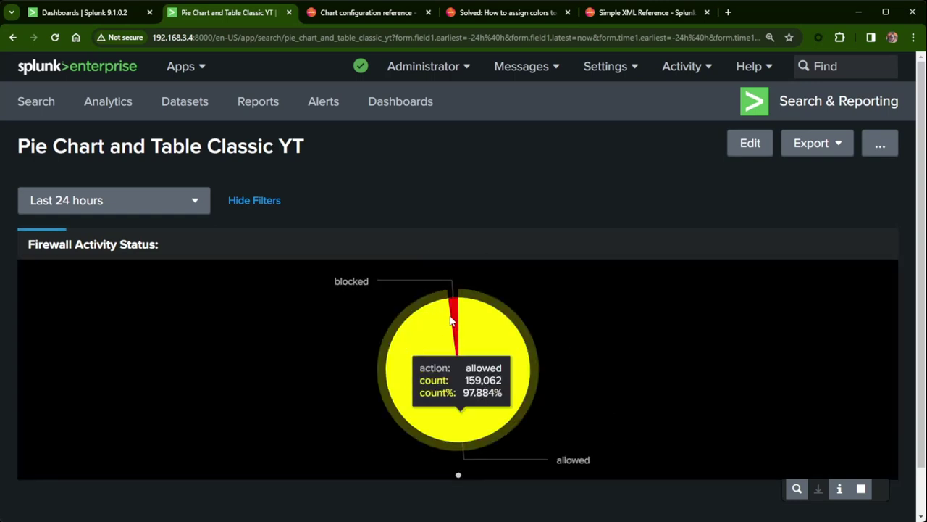
{"action": "mouse_move", "coordinate": [456, 315]}
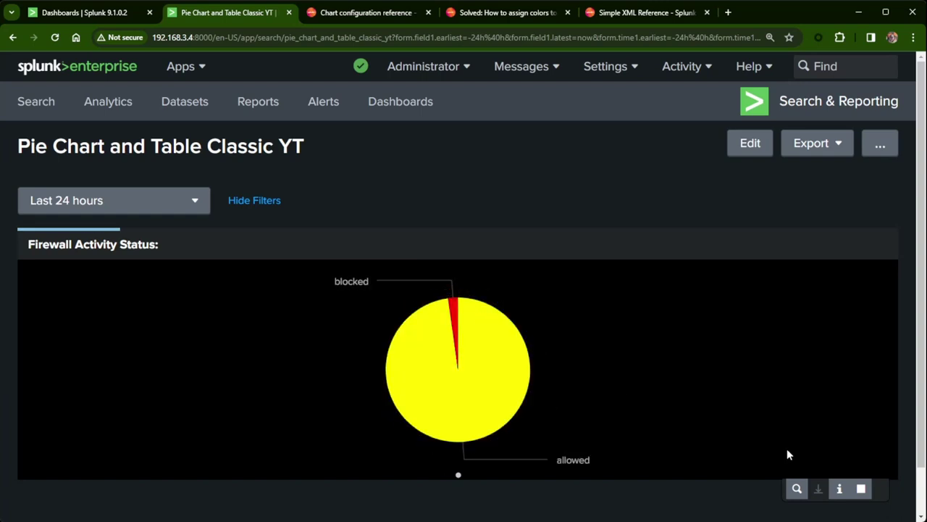
{"action": "left_click", "coordinate": [747, 148]}
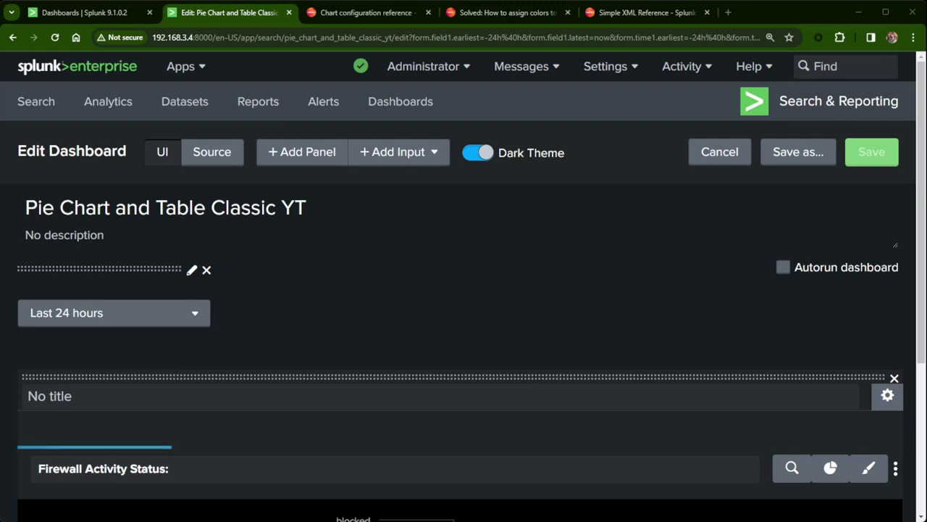
{"action": "scroll", "coordinate": [271, 307], "scroll_direction": "down", "scroll_amount": 3}
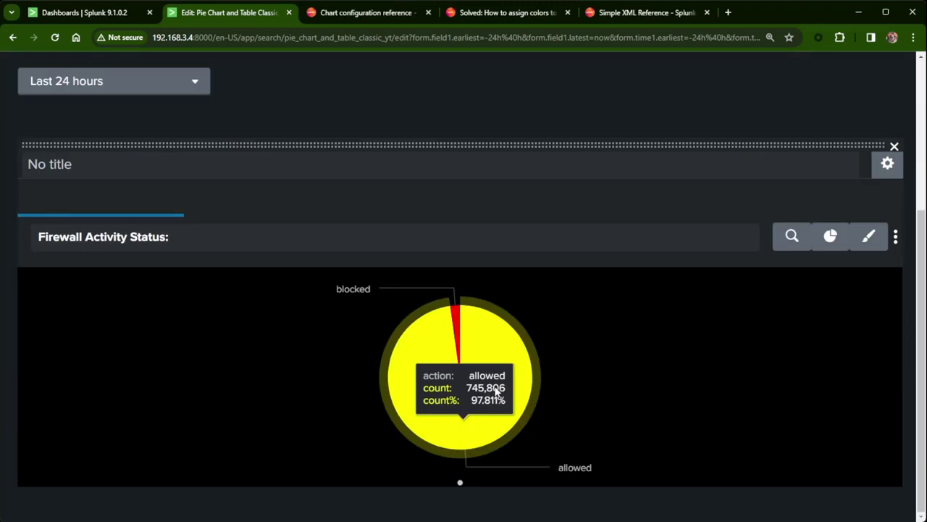
{"action": "scroll", "coordinate": [205, 163], "scroll_direction": "up", "scroll_amount": 3}
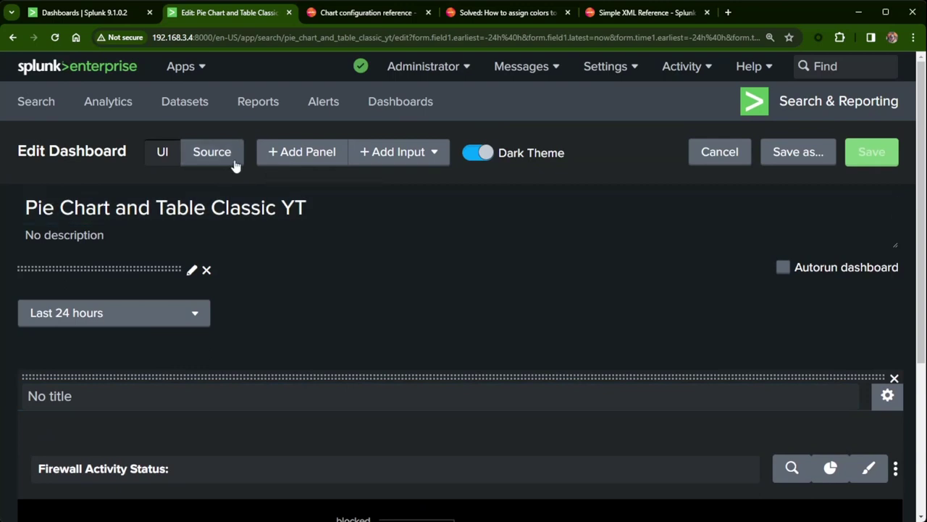
{"action": "left_click", "coordinate": [232, 159]}
{"action": "scroll", "coordinate": [546, 349], "scroll_direction": "down", "scroll_amount": 2}
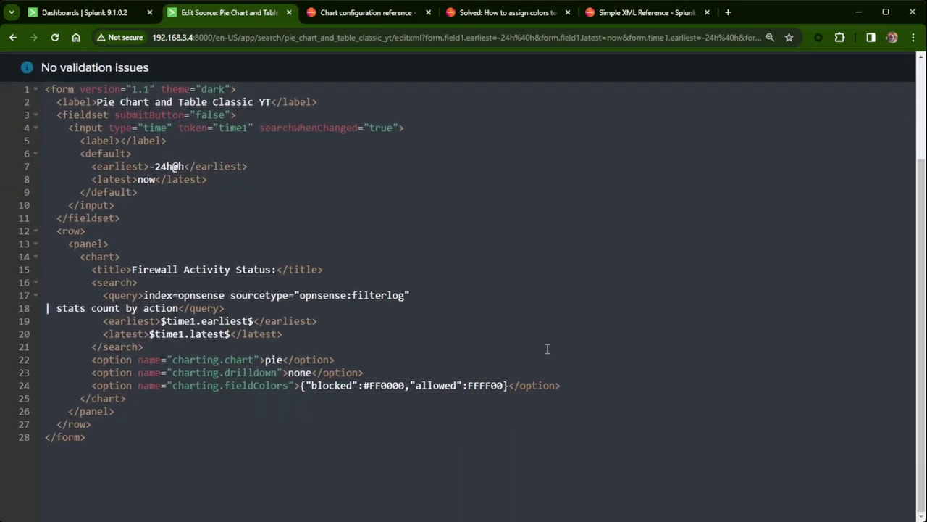
{"action": "double_click", "coordinate": [482, 385]}
{"action": "type", "text": "#53a051"}
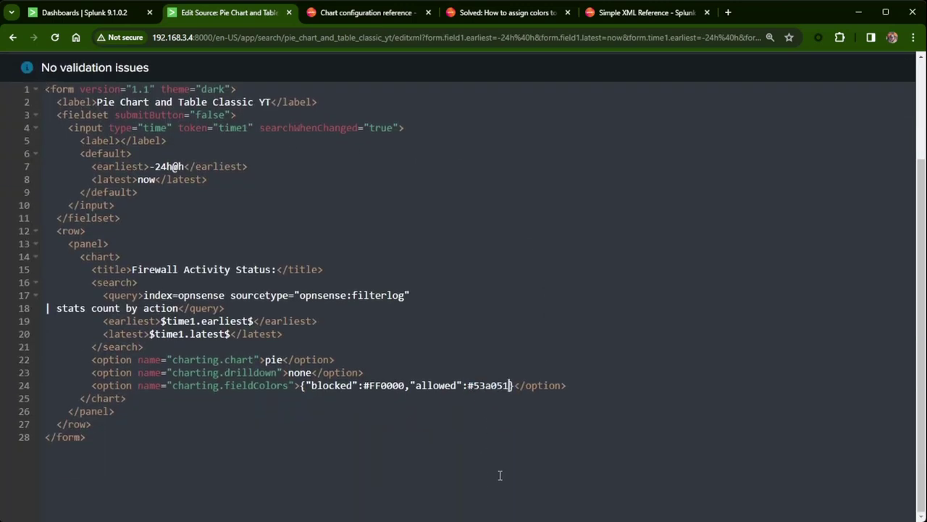
Preview the recolored pie chart in the visual editor and save the dashboard.
{"action": "scroll", "coordinate": [757, 266], "scroll_direction": "up", "scroll_amount": 2}
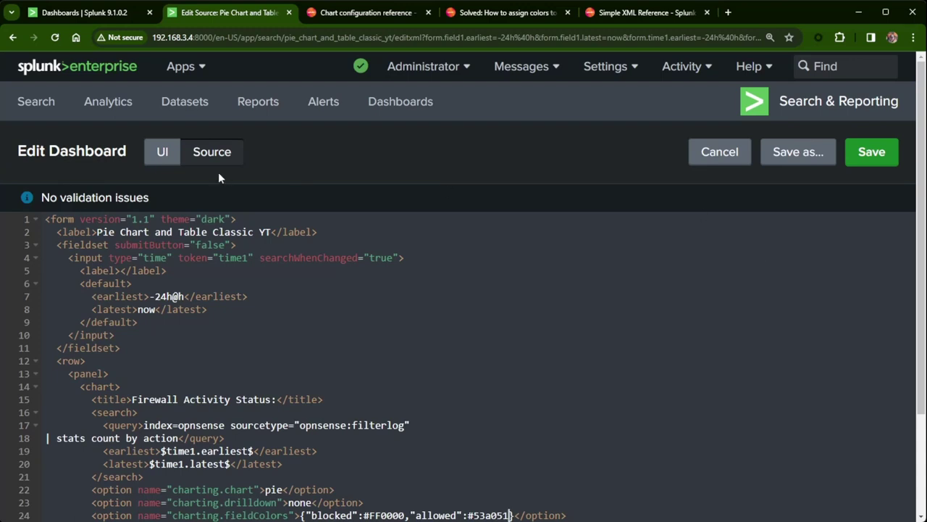
{"action": "left_click", "coordinate": [174, 156]}
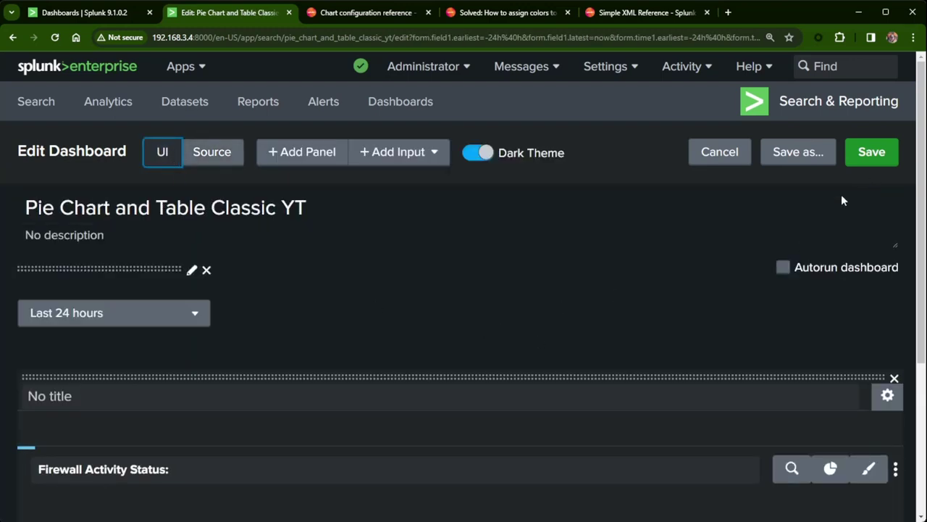
{"action": "scroll", "coordinate": [607, 316], "scroll_direction": "down", "scroll_amount": 2}
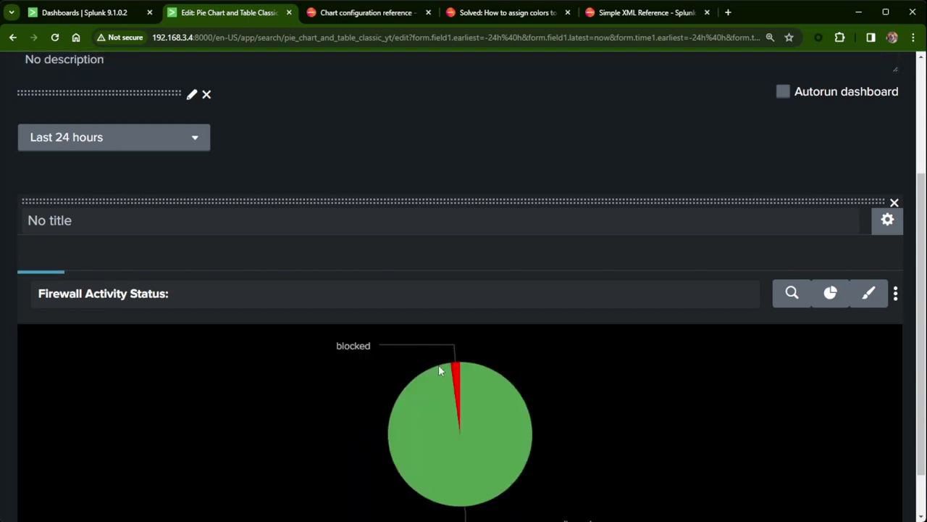
{"action": "scroll", "coordinate": [453, 384], "scroll_direction": "down", "scroll_amount": 1}
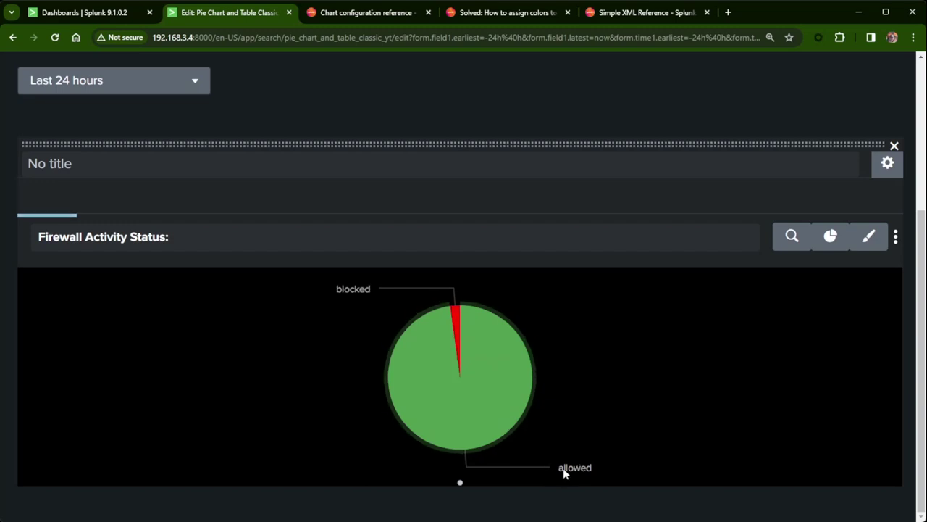
{"action": "mouse_move", "coordinate": [483, 375]}
{"action": "scroll", "coordinate": [672, 362], "scroll_direction": "up", "scroll_amount": 3}
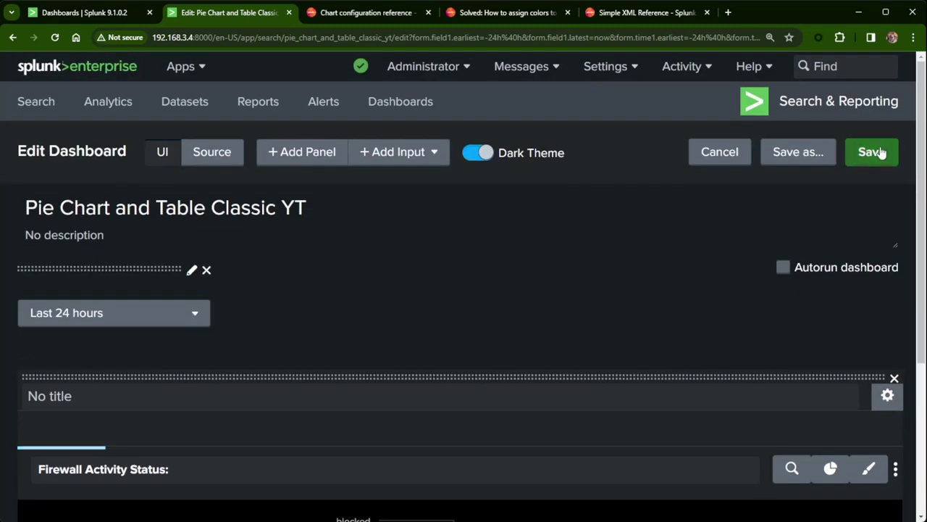
{"action": "left_click", "coordinate": [866, 151]}
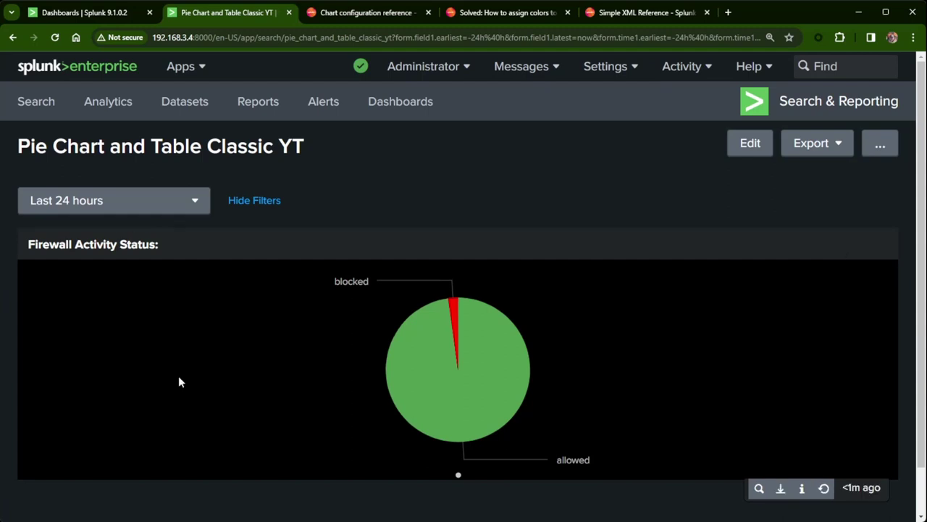
Start a new Statistics Table panel with the search index=opnsense sourcetype="opnsense:filterlog" | stats count by dest_port | sort -count.
{"action": "left_click", "coordinate": [750, 143]}
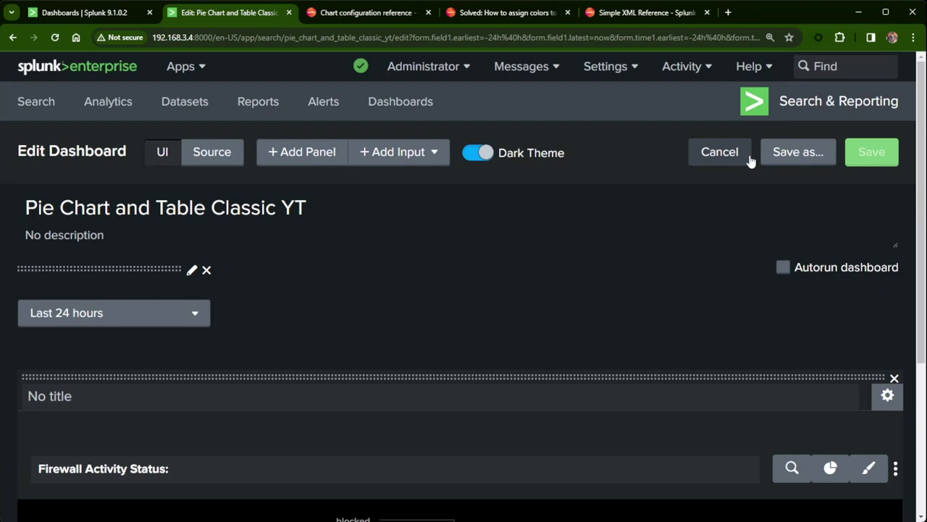
{"action": "scroll", "coordinate": [653, 268], "scroll_direction": "down", "scroll_amount": 2}
{"action": "scroll", "coordinate": [653, 268], "scroll_direction": "up", "scroll_amount": 2}
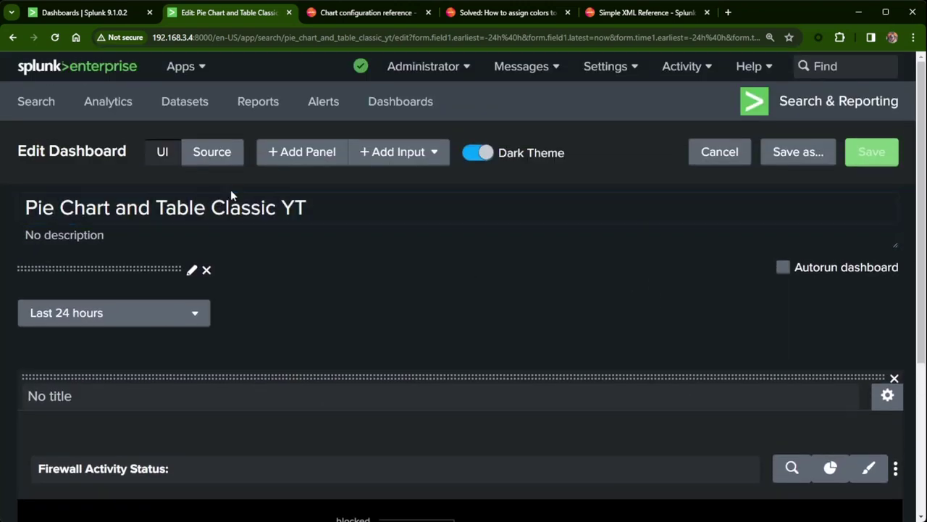
{"action": "left_click", "coordinate": [304, 161]}
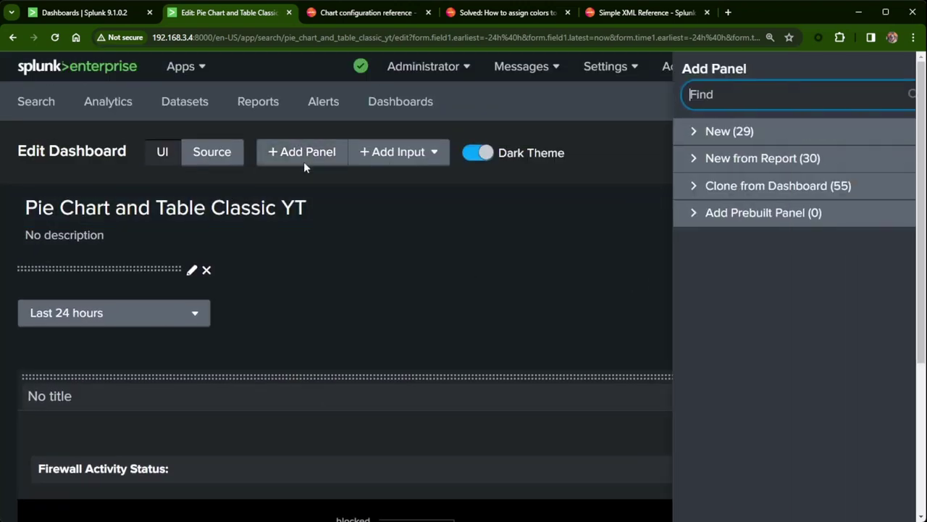
{"action": "left_click", "coordinate": [749, 138]}
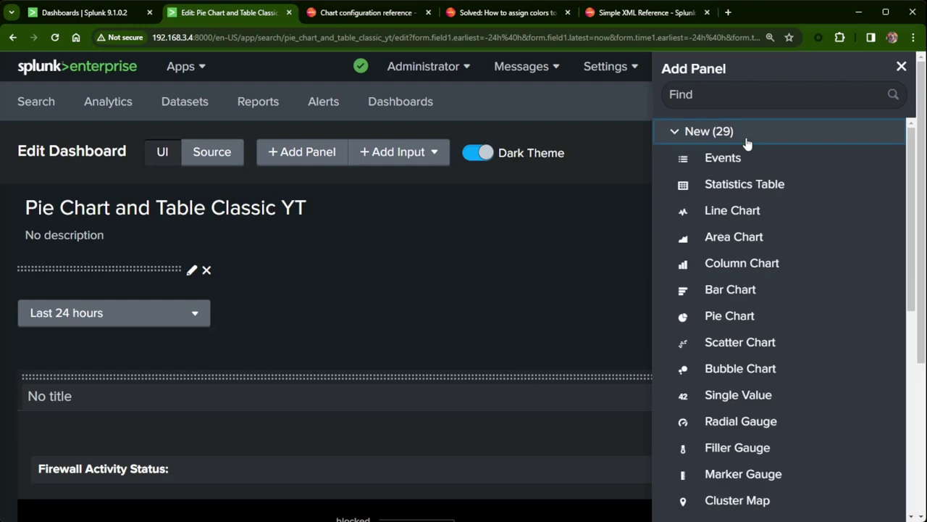
{"action": "left_click", "coordinate": [736, 186]}
{"action": "left_click", "coordinate": [635, 308]}
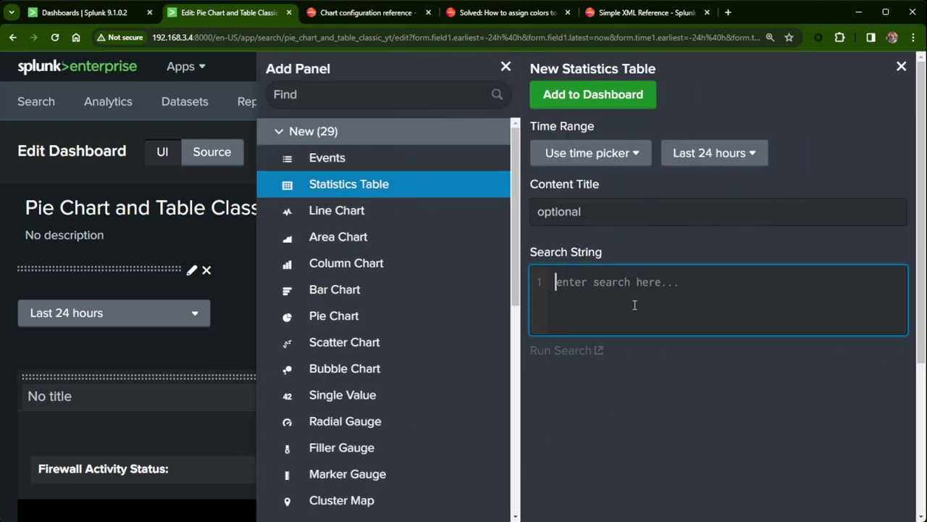
{"action": "type", "text": "index=opnsense sourcetype=\"opnsense:filterlog\" | stats count by dest_port | sort -count"}
Give the new statistics table the content title "Destination Port Usage:".
{"action": "left_click", "coordinate": [617, 207]}
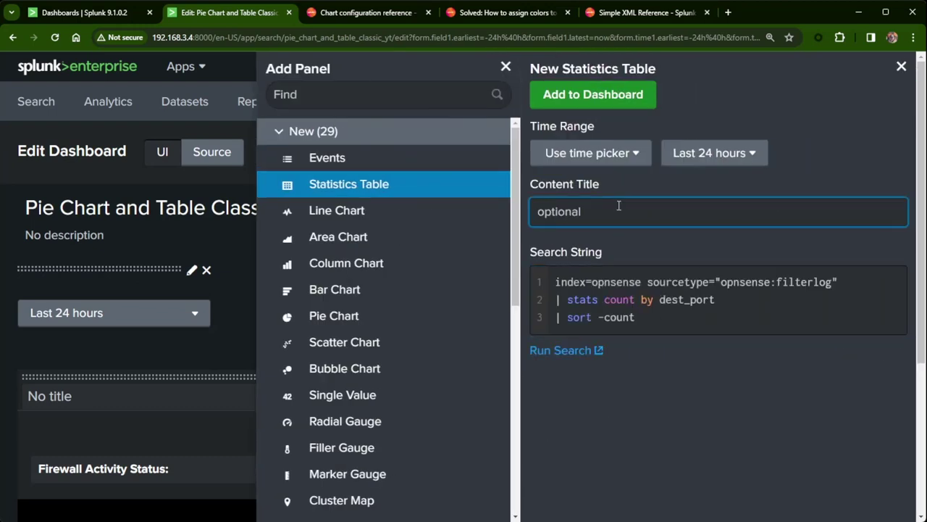
{"action": "type", "text": "Firewall"}
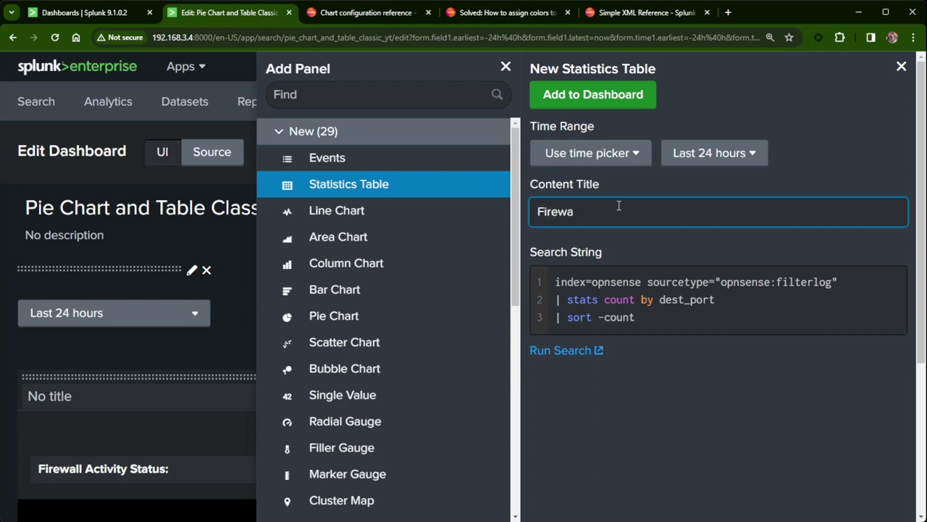
{"action": "key", "text": "BackSpace"}
{"action": "key", "text": "BackSpace"}
{"action": "key", "text": "BackSpace"}
{"action": "key", "text": "BackSpace"}
{"action": "key", "text": "BackSpace"}
{"action": "key", "text": "BackSpace"}
{"action": "type", "text": "Destination P"}
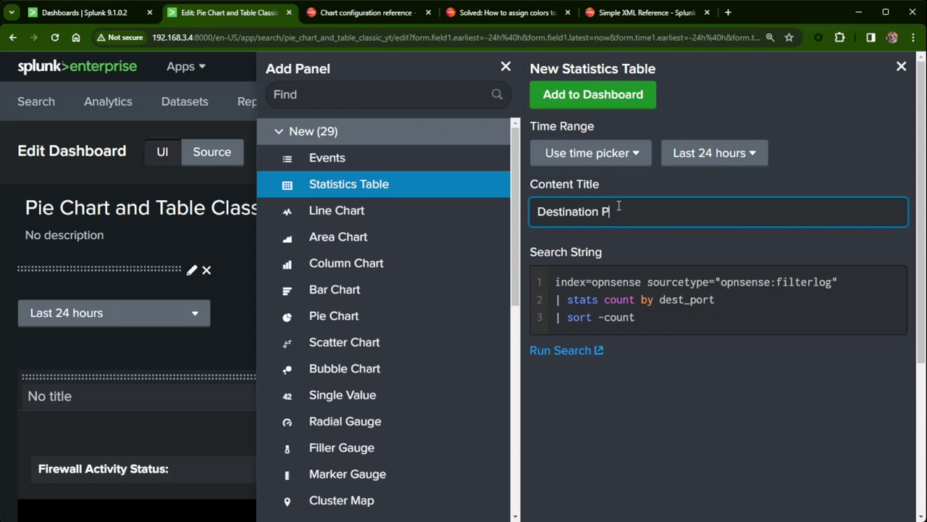
{"action": "type", "text": "Ort "}
{"action": "type", "text": "US"}
{"action": "type", "text": "sage:"}
Set the statistics table's time range to Shared Time Picker (time1) and add the table to the dashboard.
{"action": "left_click", "coordinate": [623, 153]}
{"action": "left_click", "coordinate": [564, 188]}
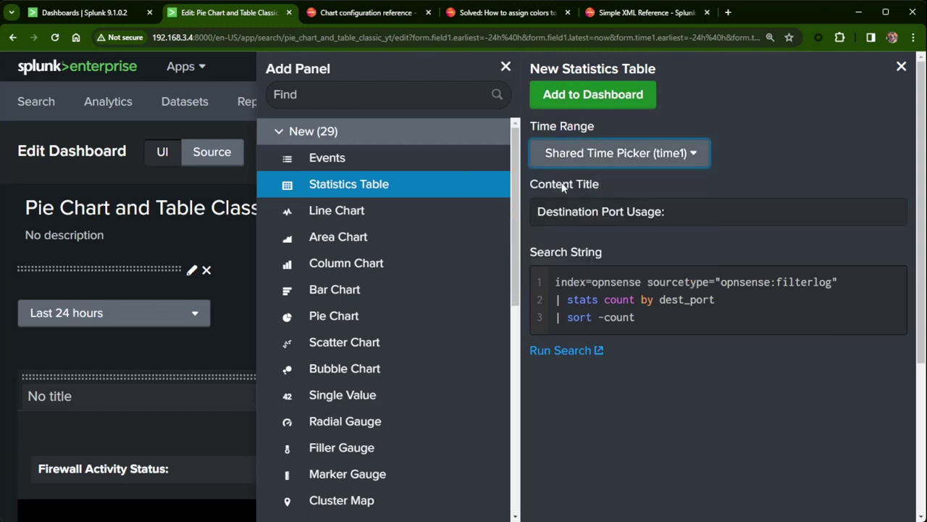
{"action": "left_click", "coordinate": [598, 95]}
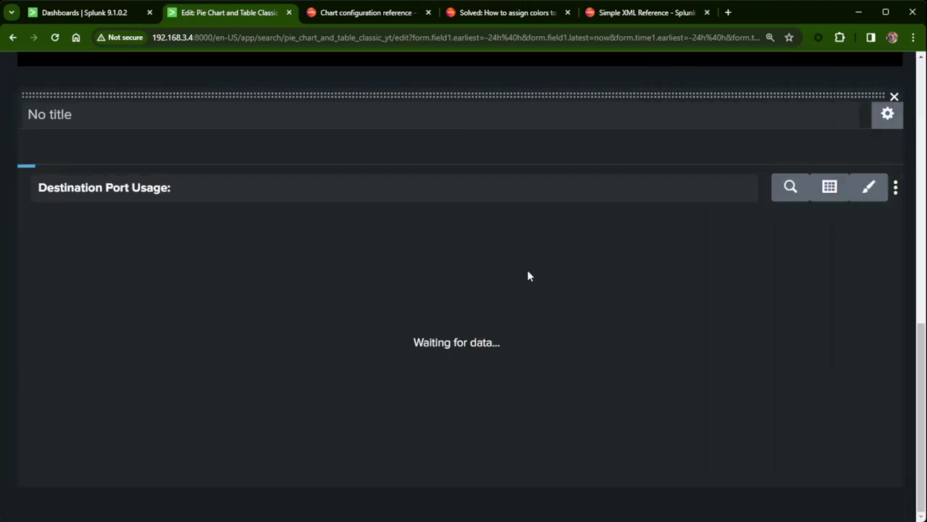
Place the Destination Port Usage table beside the Firewall Activity Status pie chart in the same row and review the layout.
{"action": "scroll", "coordinate": [521, 282], "scroll_direction": "up", "scroll_amount": 3}
{"action": "left_click_drag", "start_coordinate": [486, 271], "coordinate": [494, 343]}
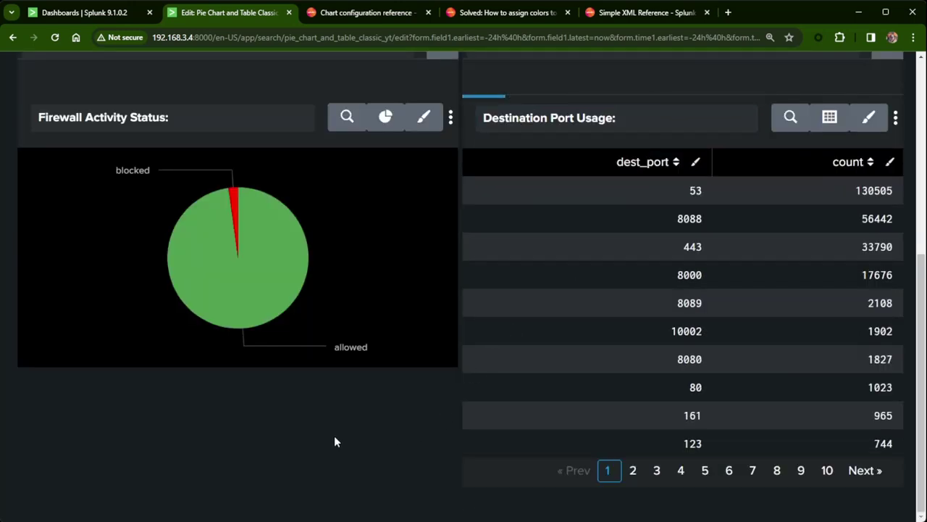
{"action": "scroll", "coordinate": [335, 438], "scroll_direction": "up", "scroll_amount": 2}
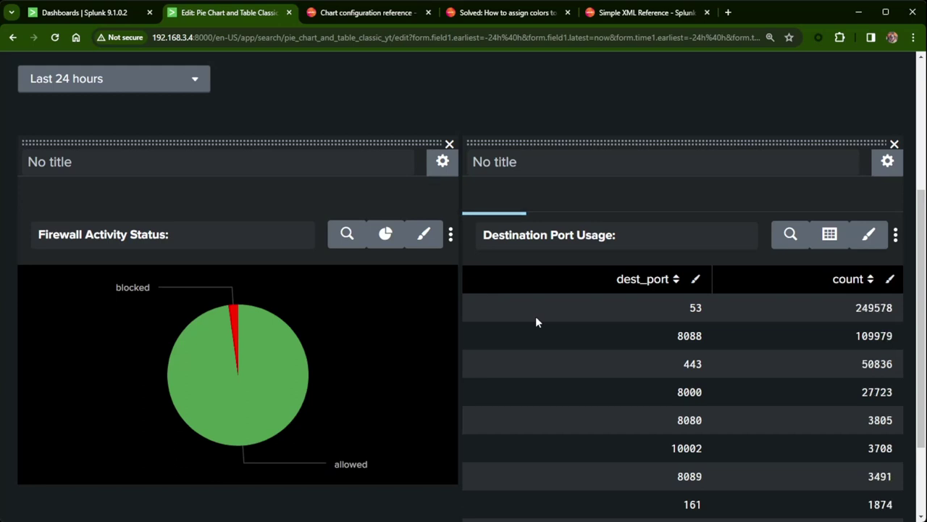
{"action": "scroll", "coordinate": [290, 269], "scroll_direction": "down", "scroll_amount": 2}
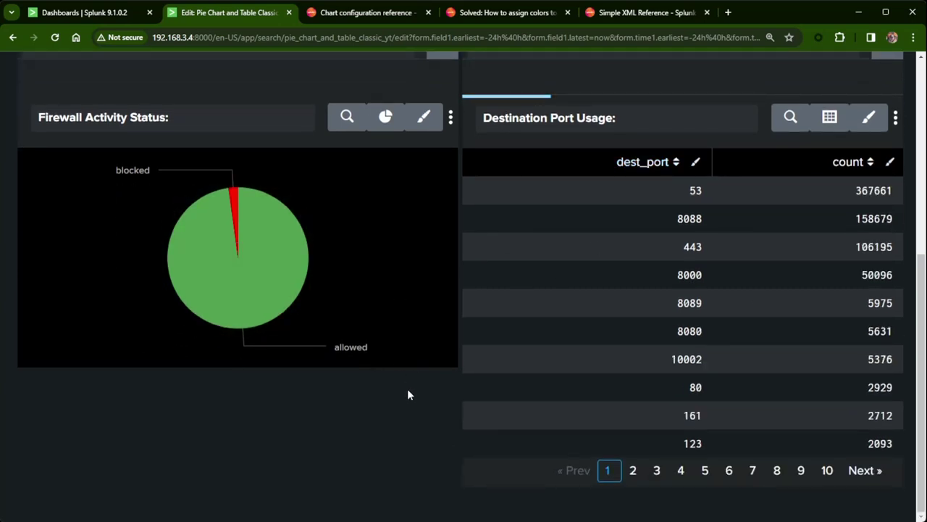
{"action": "scroll", "coordinate": [615, 293], "scroll_direction": "up", "scroll_amount": 3}
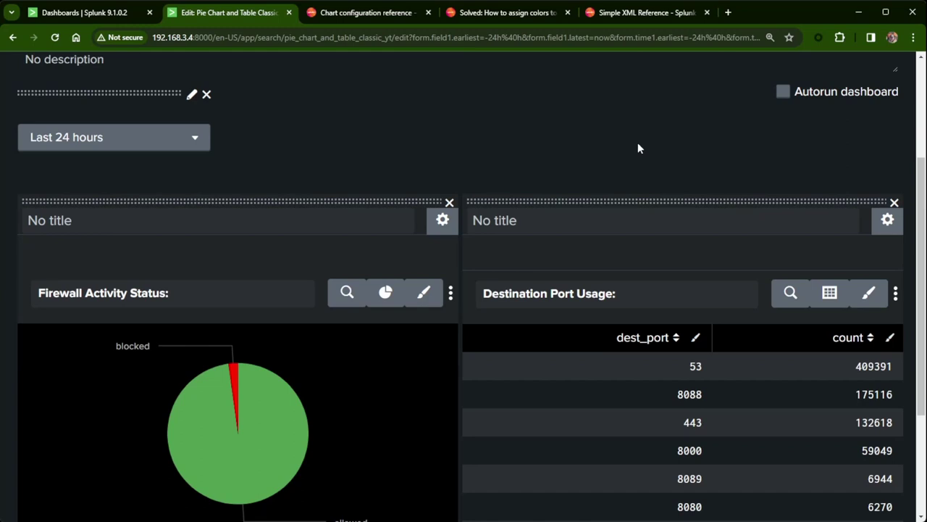
Try showing row numbers in the Destination Port Usage table, and turn them back off.
{"action": "scroll", "coordinate": [717, 240], "scroll_direction": "down", "scroll_amount": 2}
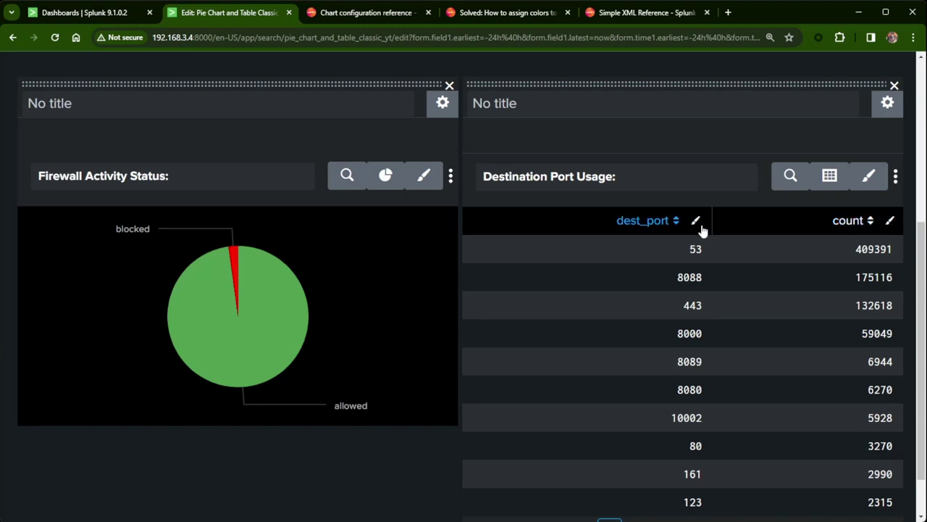
{"action": "left_click", "coordinate": [870, 178]}
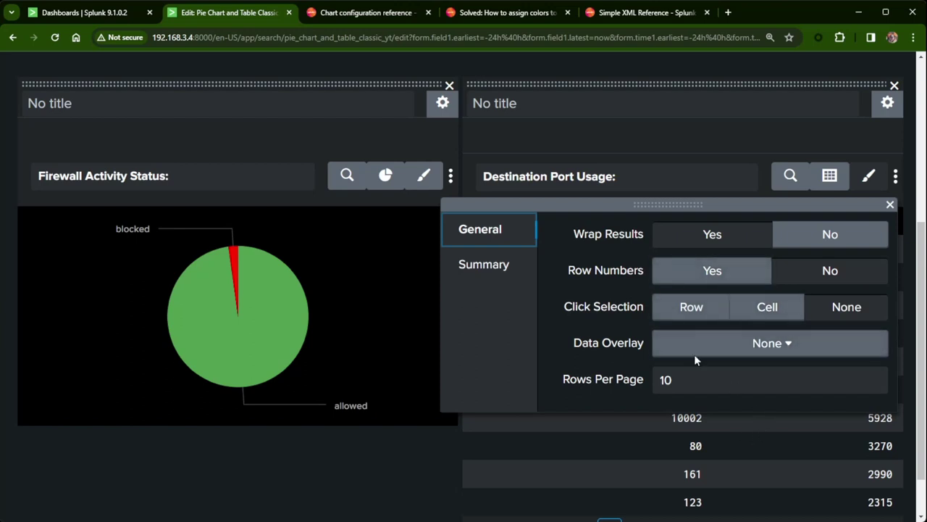
{"action": "left_click", "coordinate": [712, 271]}
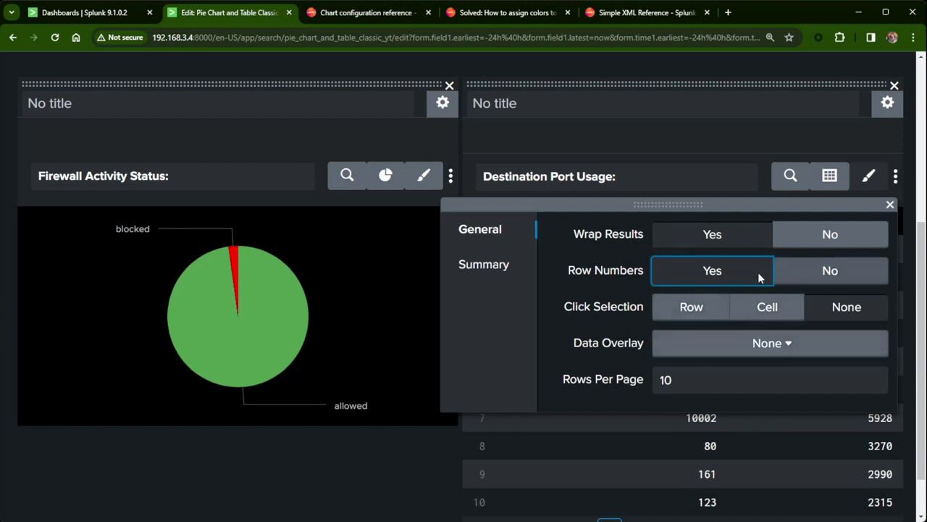
{"action": "left_click", "coordinate": [801, 269]}
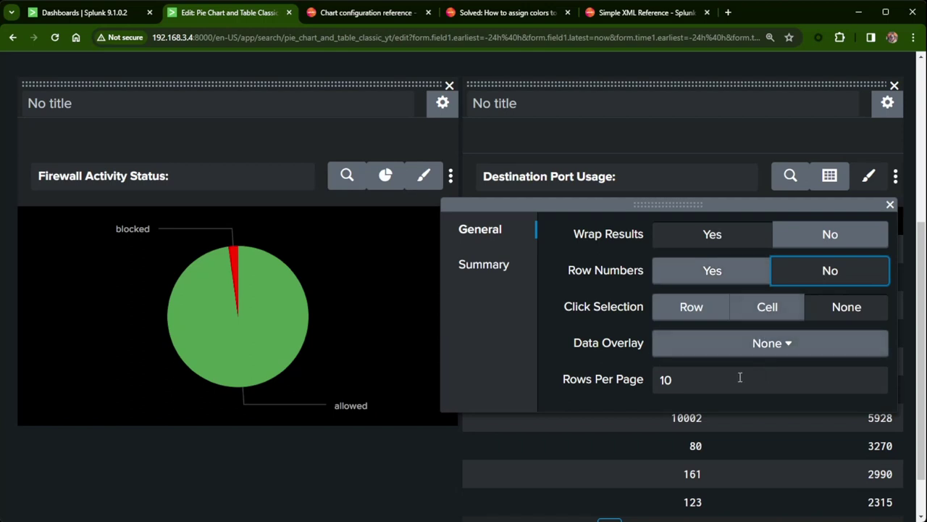
Try the Heat map and the High and low values data overlays on the Destination Port Usage table.
{"action": "scroll", "coordinate": [739, 377], "scroll_direction": "down", "scroll_amount": 2}
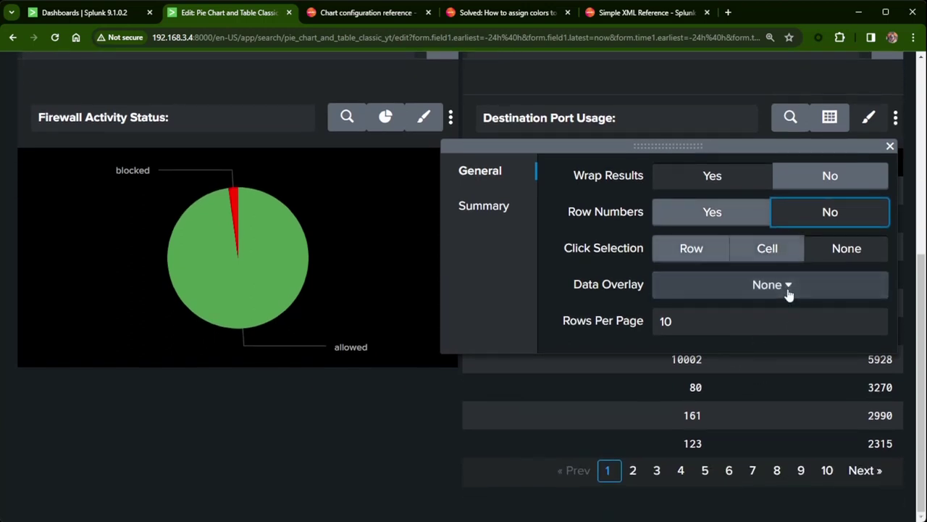
{"action": "left_click", "coordinate": [786, 286]}
{"action": "left_click", "coordinate": [760, 347]}
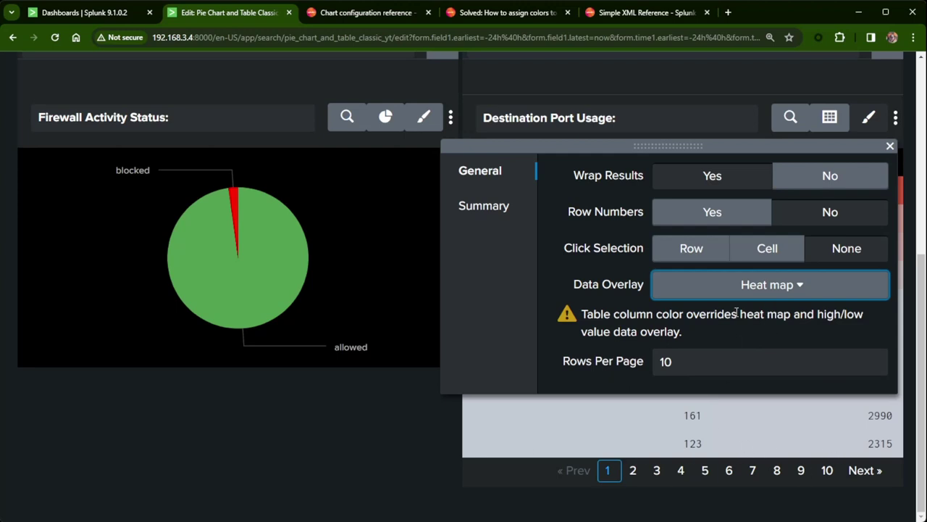
{"action": "left_click", "coordinate": [796, 287]}
{"action": "left_click", "coordinate": [771, 374]}
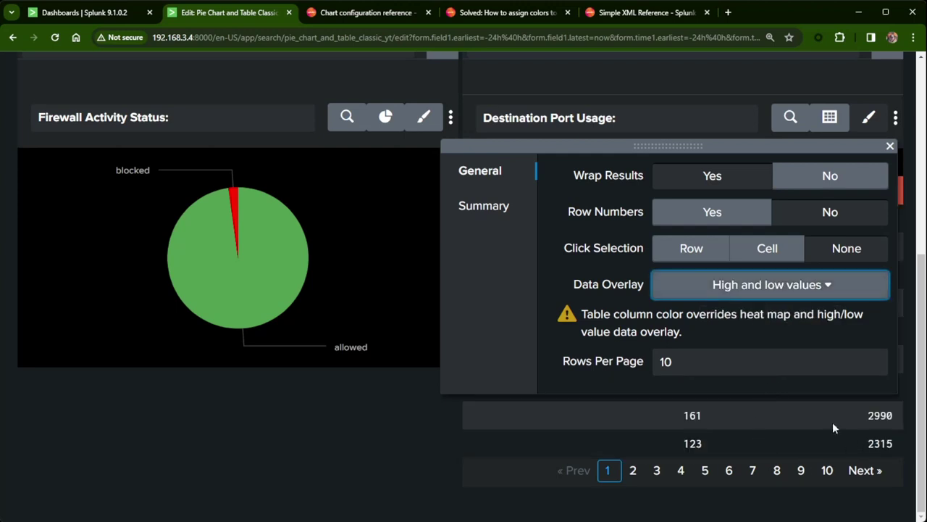
{"action": "left_click", "coordinate": [686, 92]}
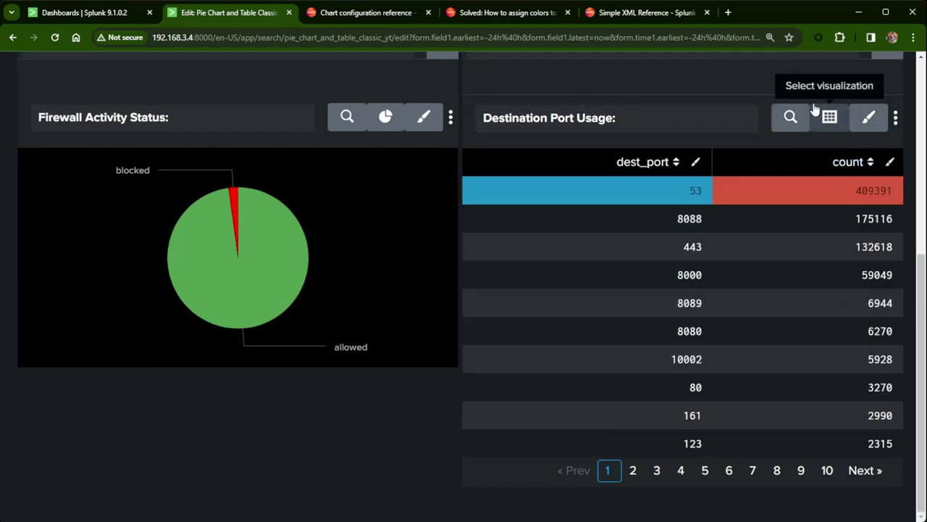
Reset the Destination Port Usage table's data overlay to None and check its summary options.
{"action": "left_click", "coordinate": [868, 117]}
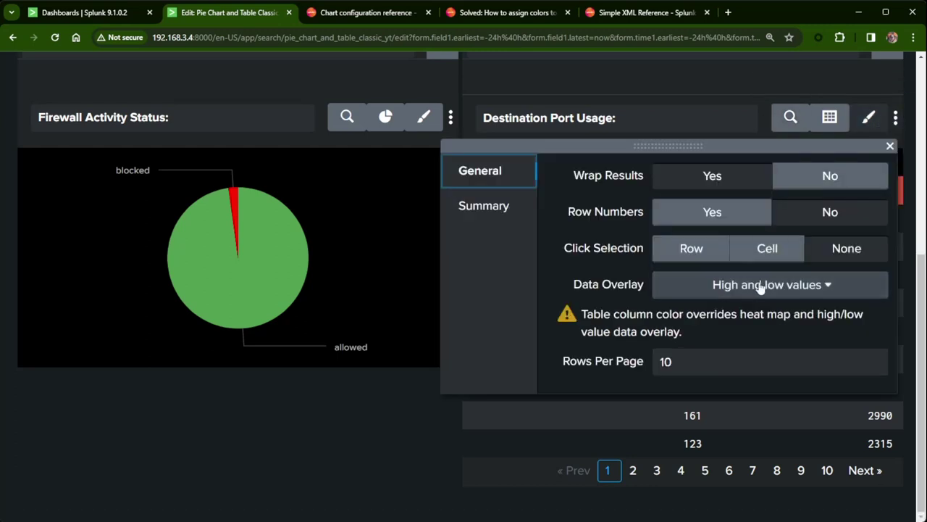
{"action": "left_click", "coordinate": [789, 286]}
{"action": "left_click", "coordinate": [754, 321]}
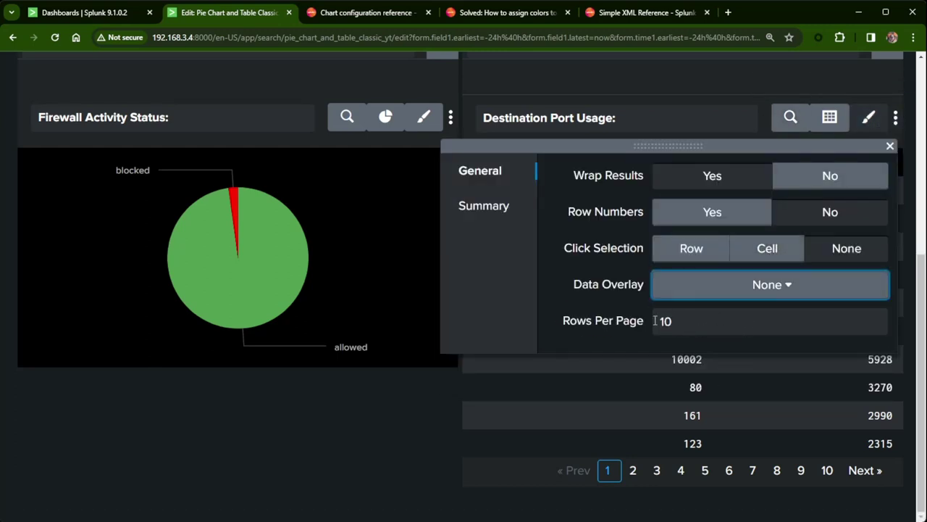
{"action": "left_click", "coordinate": [475, 207]}
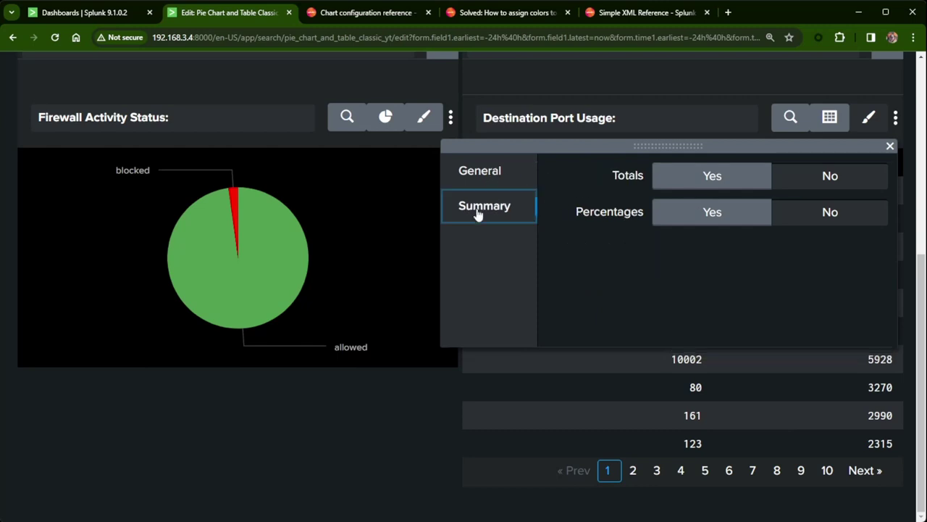
{"action": "left_click", "coordinate": [494, 171]}
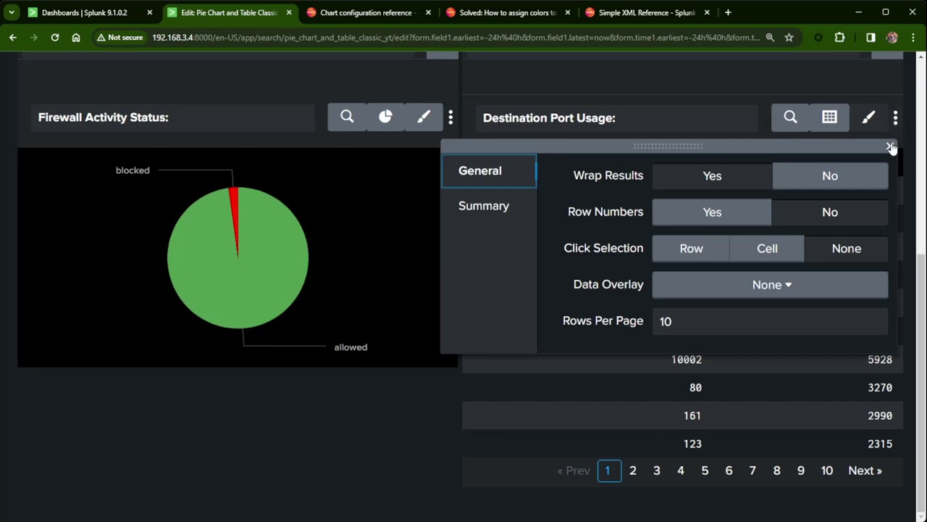
{"action": "left_click", "coordinate": [890, 147]}
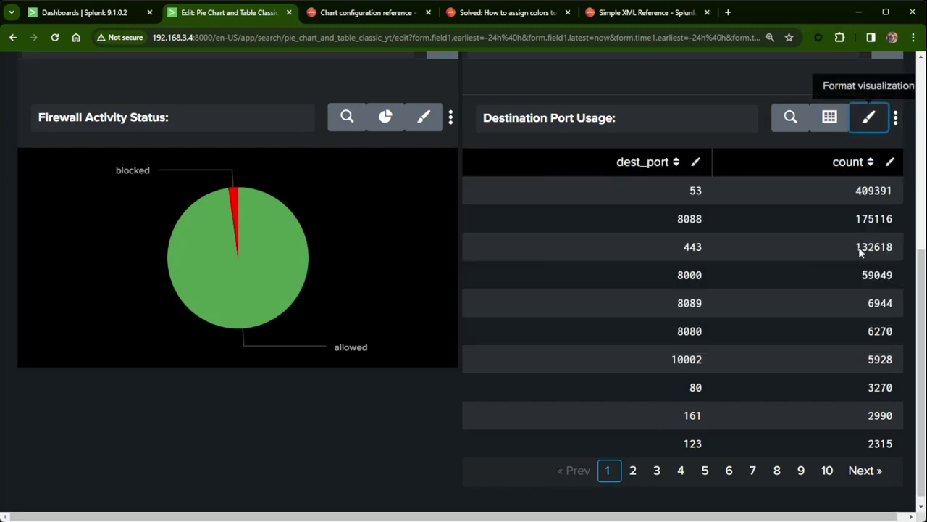
Apply color coding by Ranges to the count column of the Destination Port Usage table.
{"action": "left_click", "coordinate": [891, 163]}
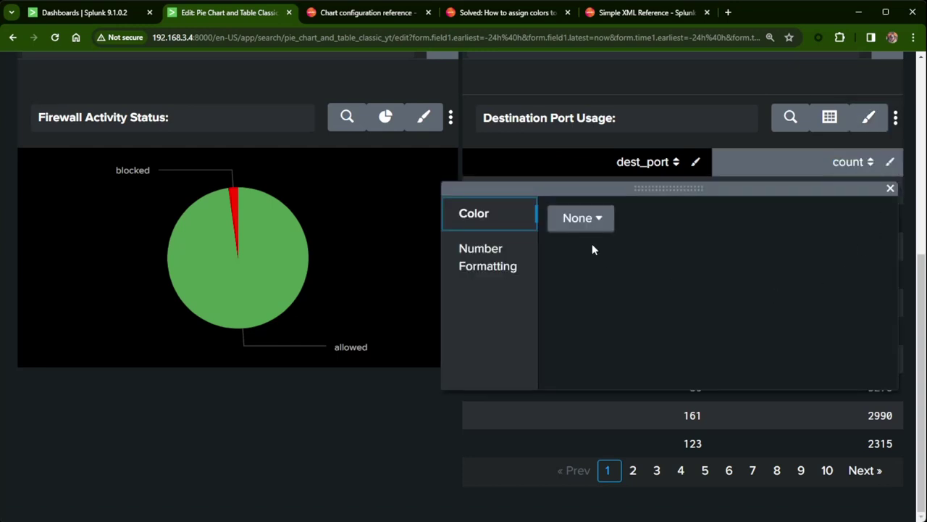
{"action": "left_click", "coordinate": [590, 221]}
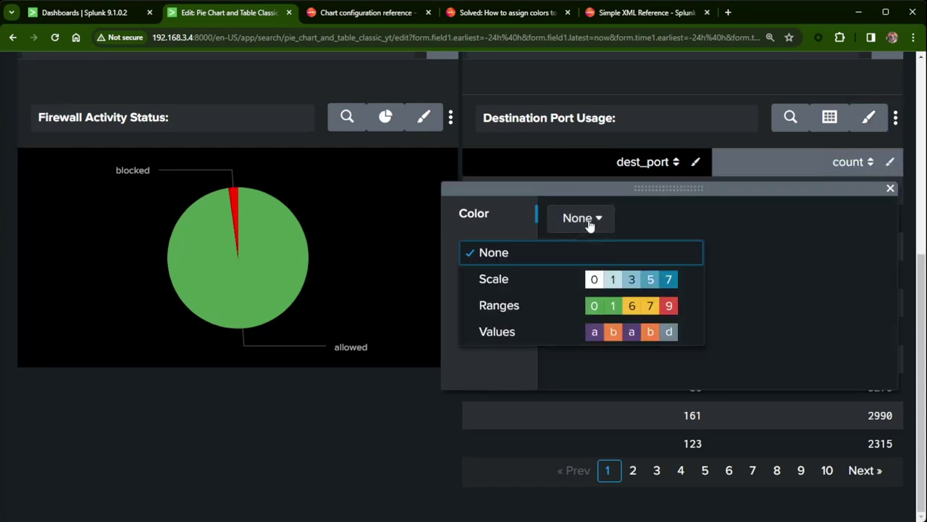
{"action": "left_click", "coordinate": [529, 307]}
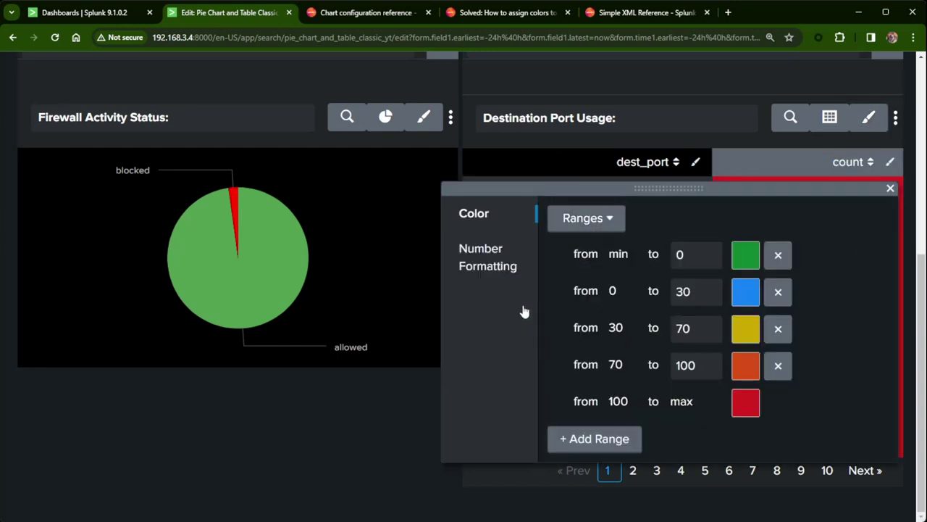
Set the upper limits of the count column's blue, yellow and orange color ranges to 3000, 7000 and 10000.
{"action": "left_click", "coordinate": [703, 257]}
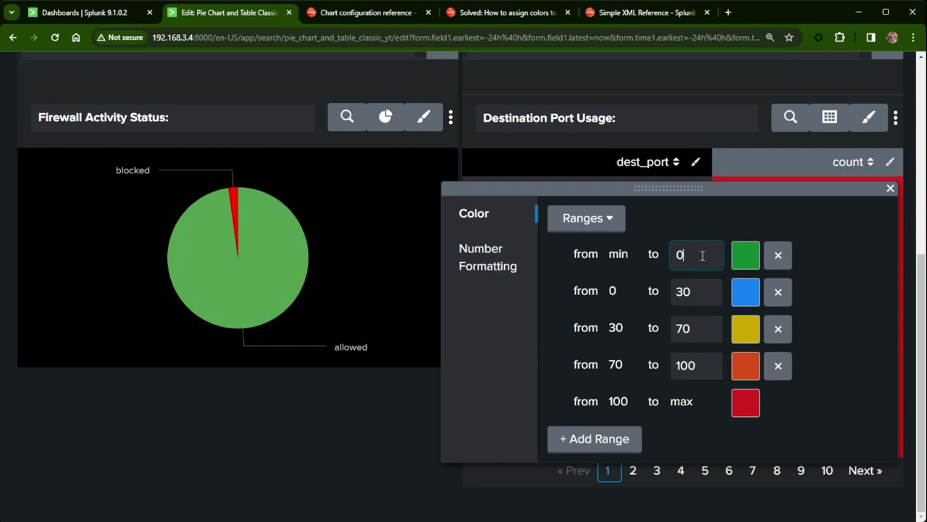
{"action": "left_click", "coordinate": [710, 293]}
{"action": "type", "text": "0"}
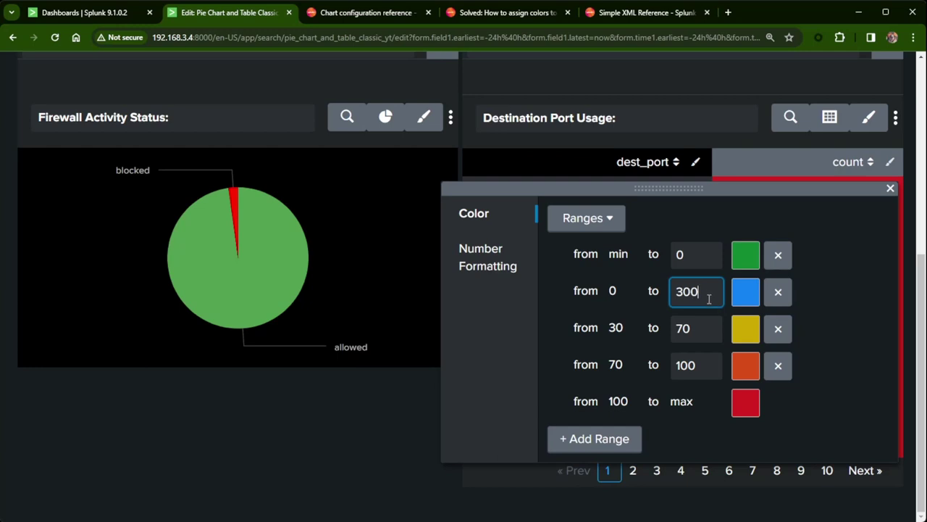
{"action": "type", "text": "0"}
{"action": "left_click", "coordinate": [699, 328]}
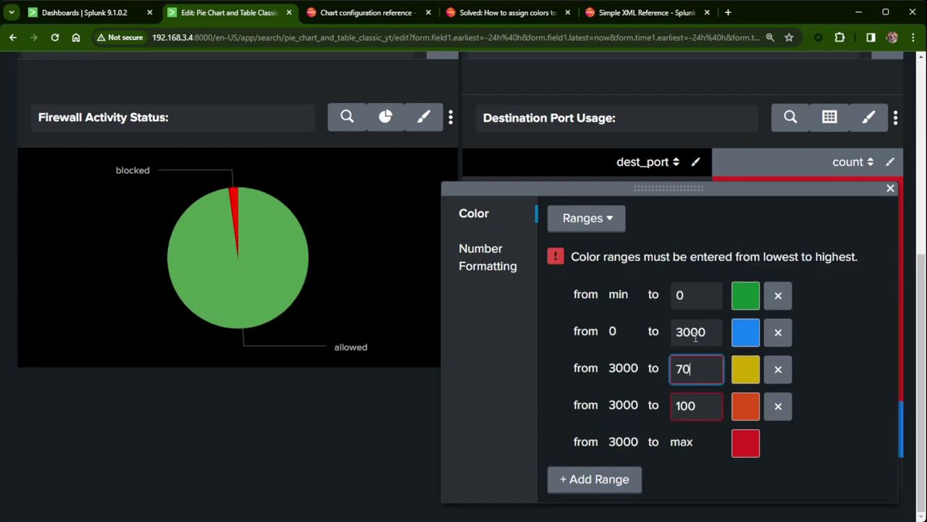
{"action": "type", "text": "00"}
{"action": "left_click", "coordinate": [715, 405]}
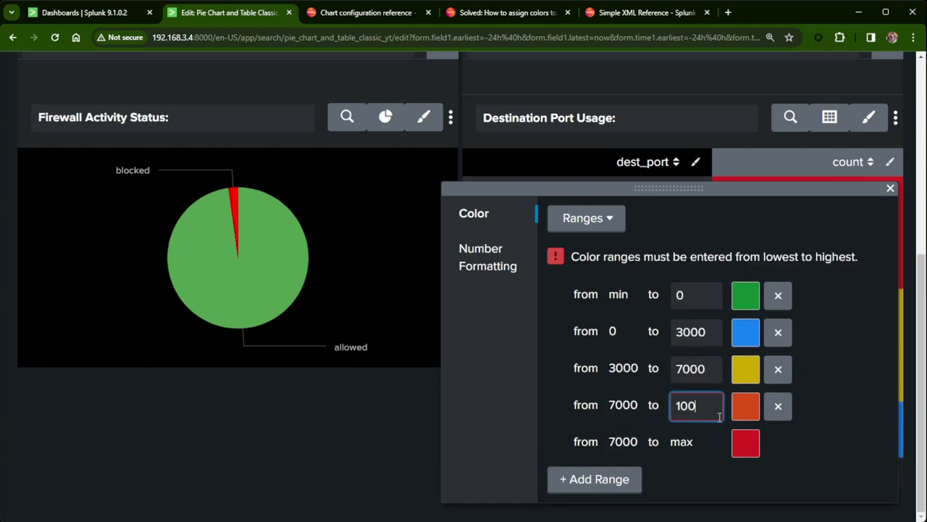
{"action": "type", "text": "00"}
{"action": "left_click", "coordinate": [752, 483]}
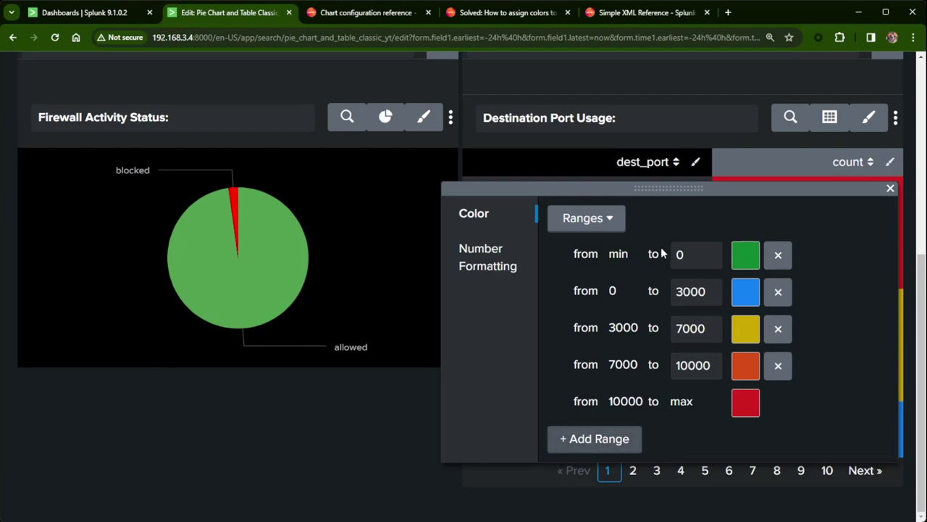
{"action": "left_click", "coordinate": [748, 181]}
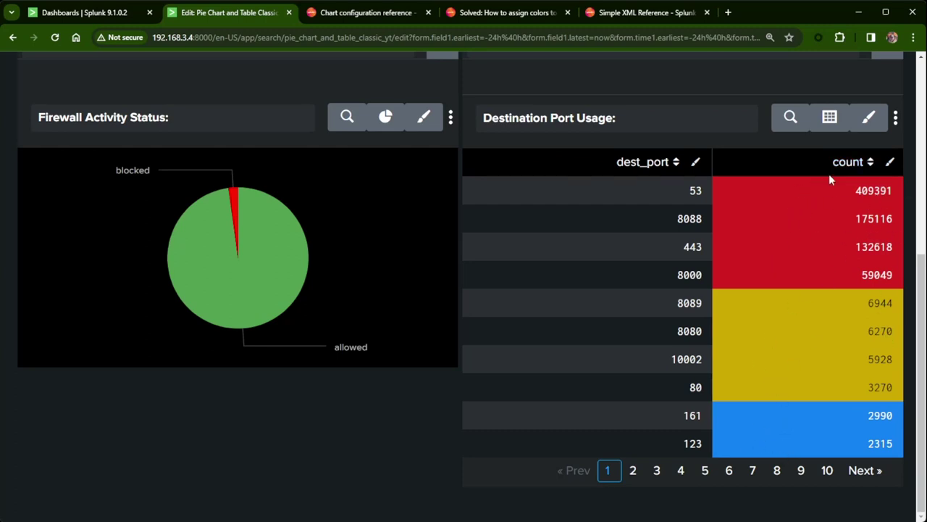
Try yellow CBA700 for the count column's 0 to 3000 color range, and restore its blue color.
{"action": "left_click", "coordinate": [890, 161]}
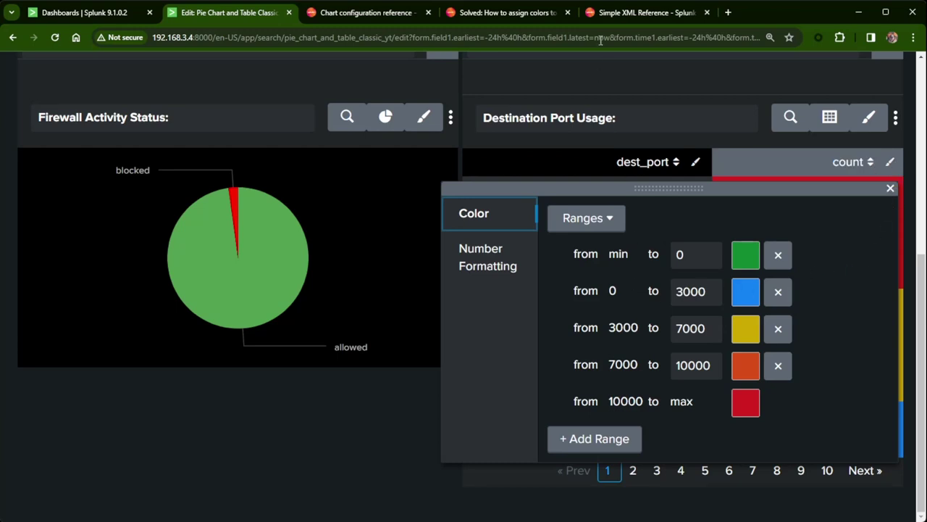
{"action": "left_click", "coordinate": [644, 81]}
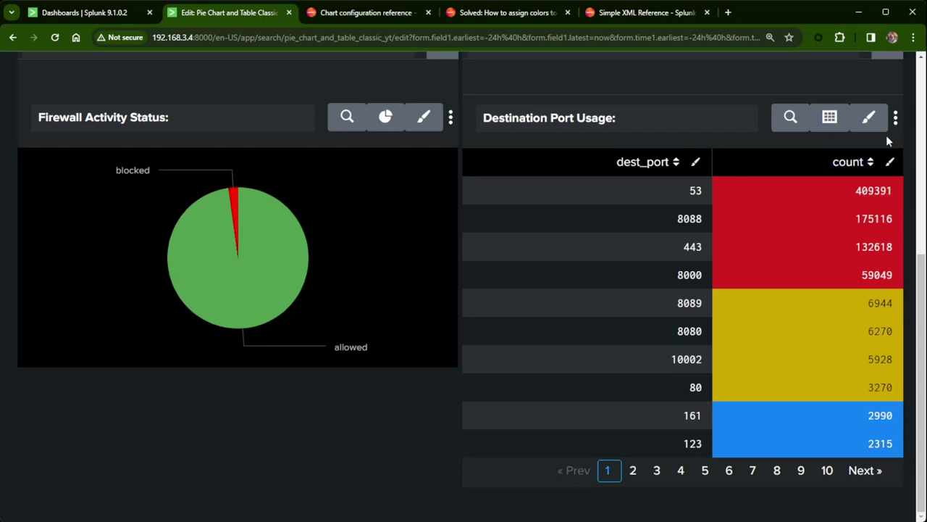
{"action": "left_click", "coordinate": [890, 162]}
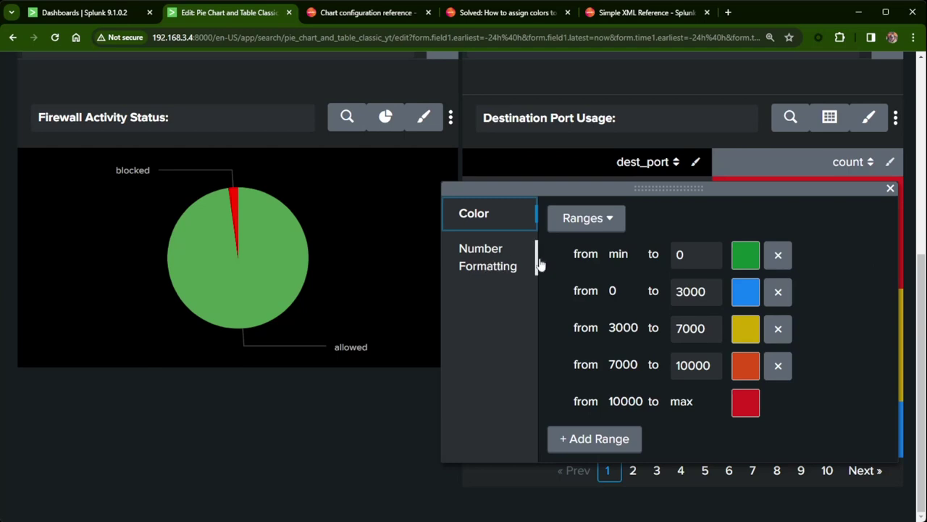
{"action": "left_click", "coordinate": [748, 294]}
{"action": "left_click", "coordinate": [742, 348]}
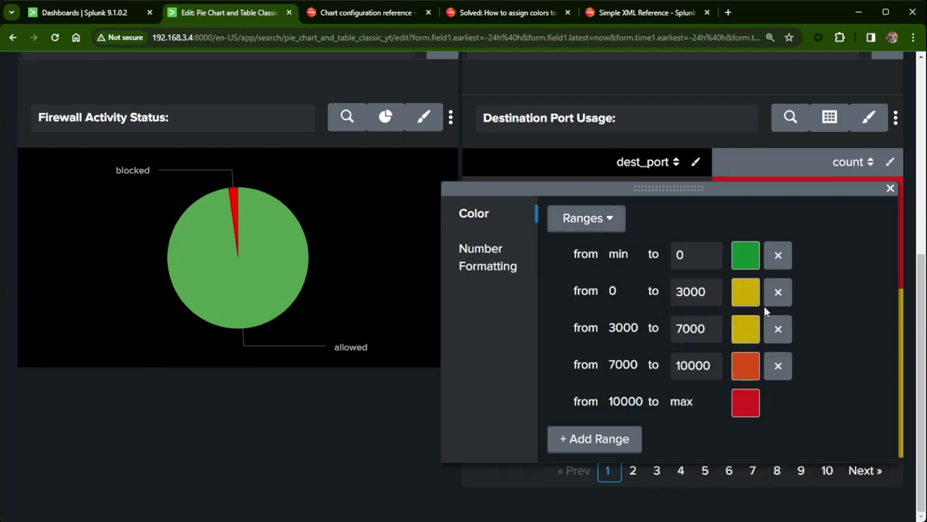
{"action": "left_click", "coordinate": [746, 329]}
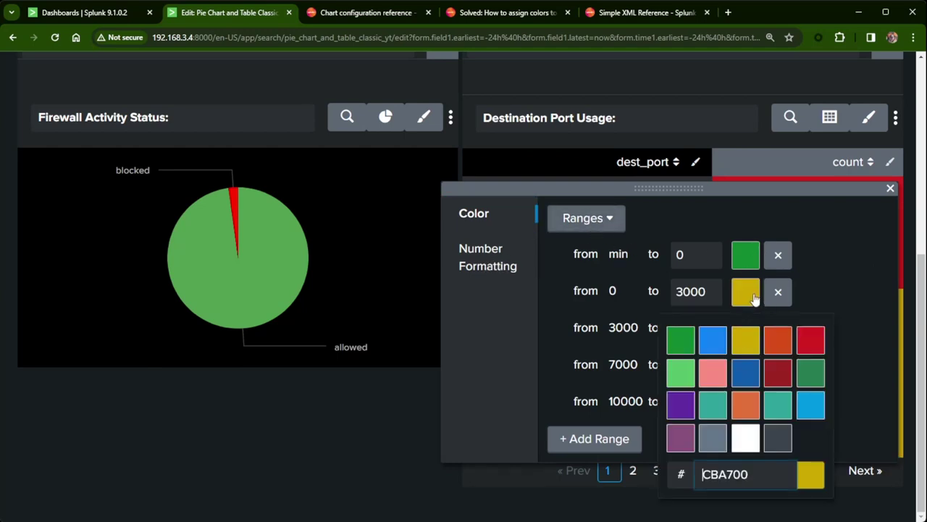
{"action": "left_click", "coordinate": [712, 346]}
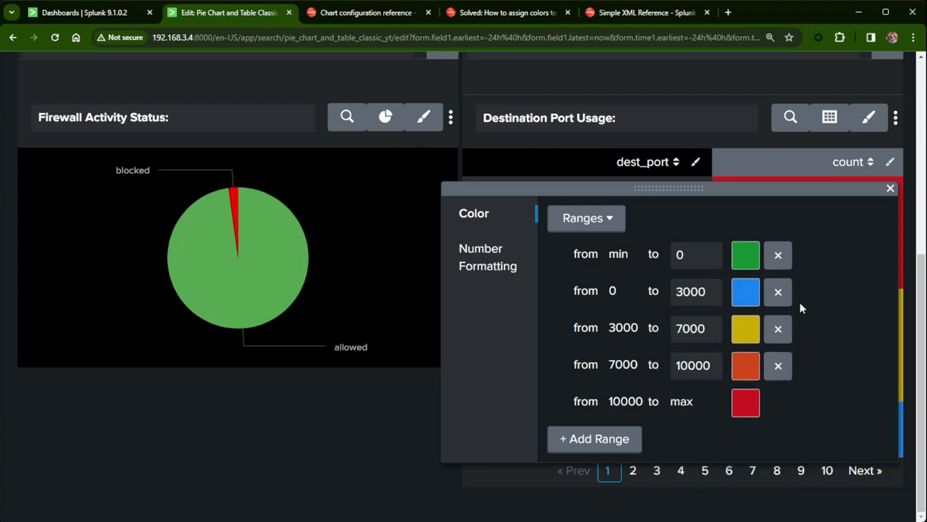
Enable number formatting on the count column with 0.00 precision and thousand separators.
{"action": "left_click", "coordinate": [487, 260]}
{"action": "left_click", "coordinate": [602, 226]}
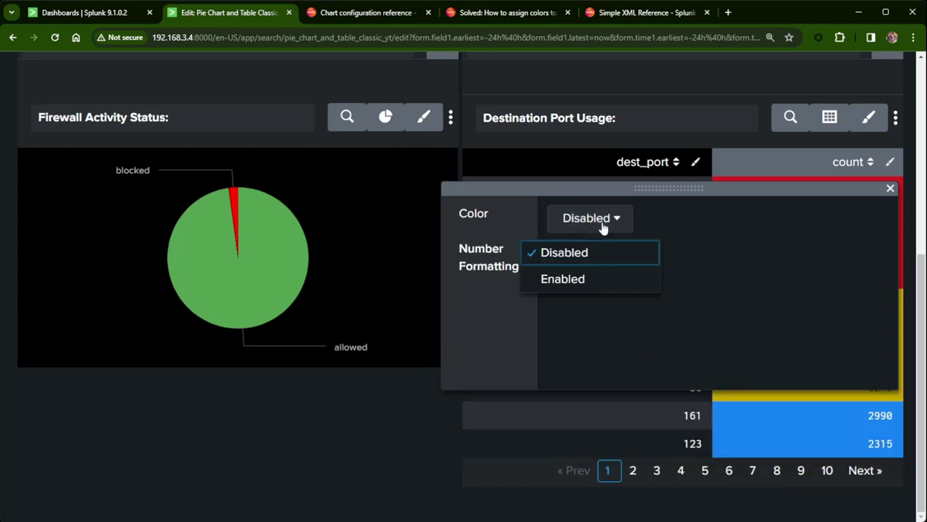
{"action": "left_click", "coordinate": [585, 280]}
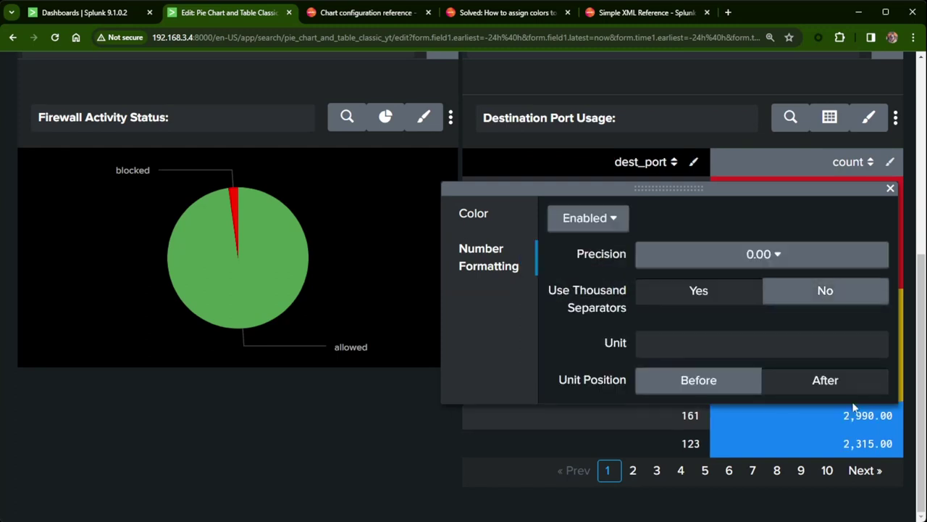
{"action": "left_click", "coordinate": [841, 183]}
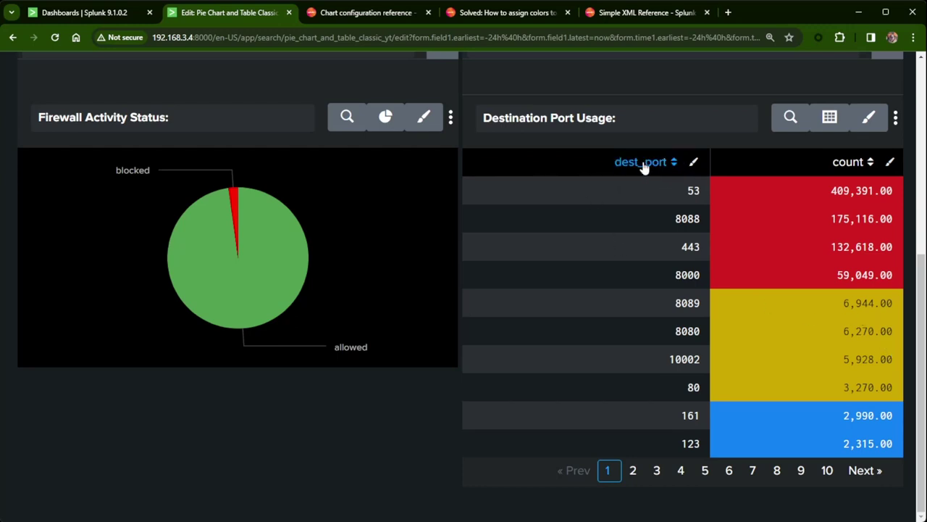
Color the dest_port column by Values using automatic color assignment.
{"action": "left_click", "coordinate": [694, 163]}
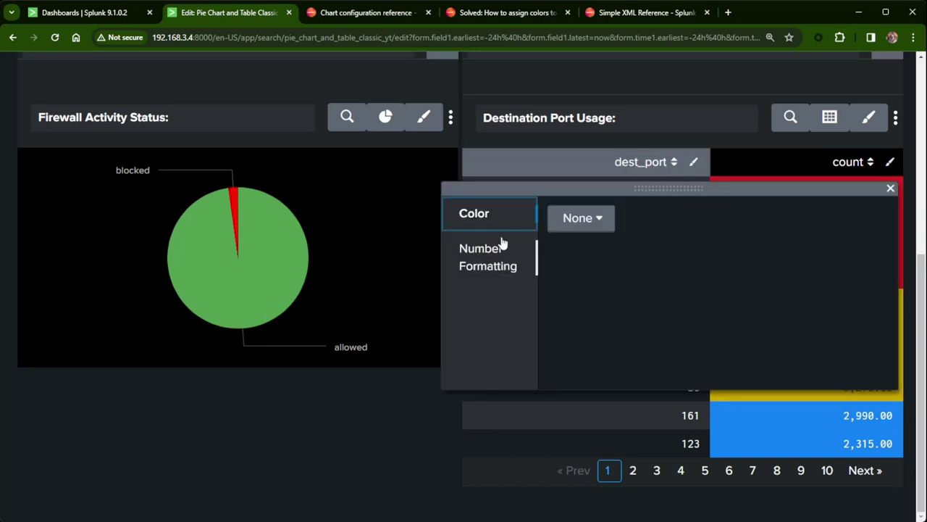
{"action": "left_click", "coordinate": [580, 219]}
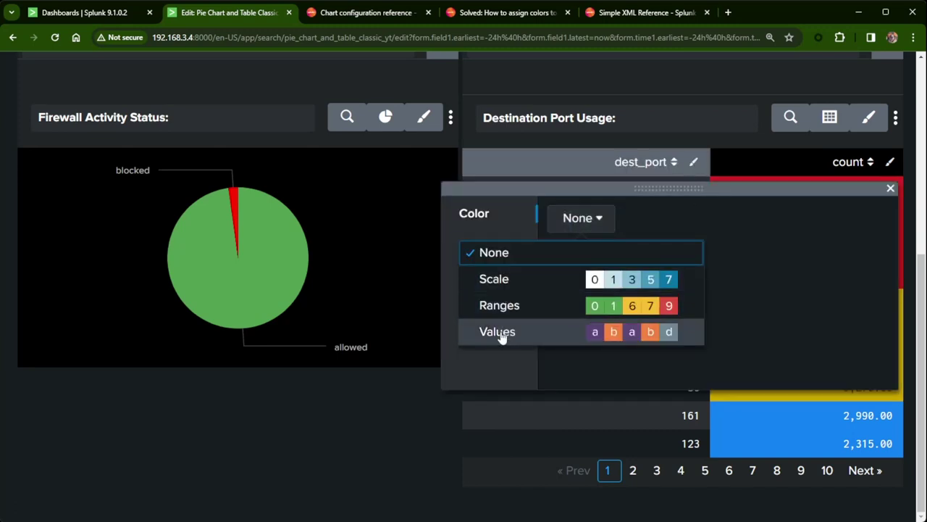
{"action": "left_click", "coordinate": [500, 333]}
{"action": "left_click", "coordinate": [661, 259]}
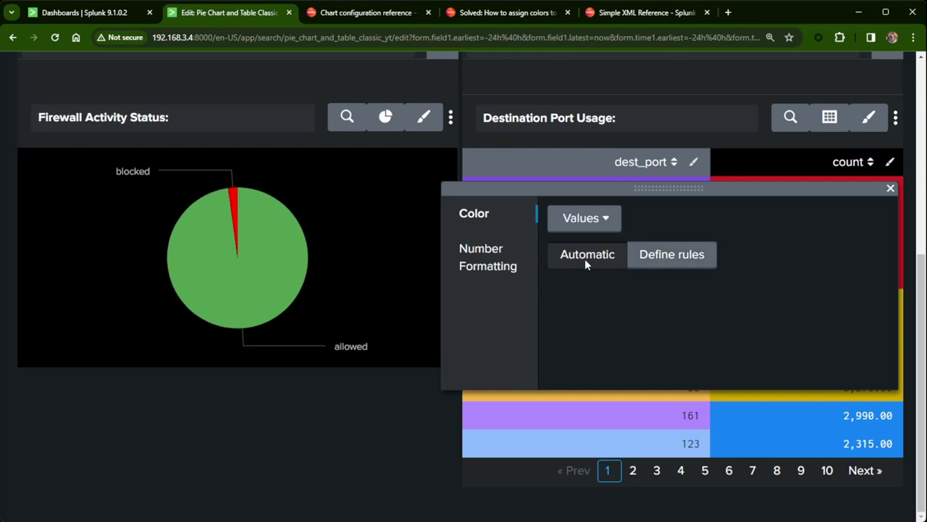
{"action": "left_click", "coordinate": [375, 448]}
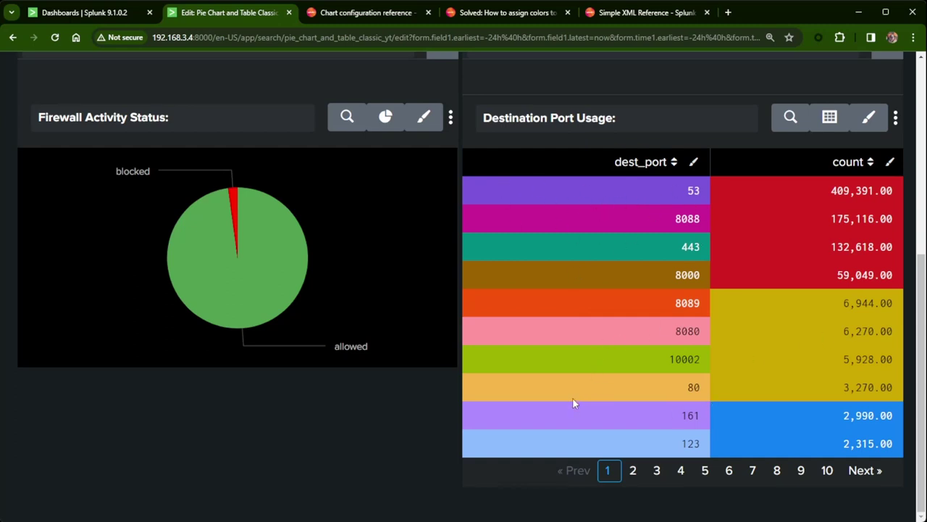
Define a color rule for the dest_port column that highlights cells with value 53 in yellow.
{"action": "left_click", "coordinate": [693, 163]}
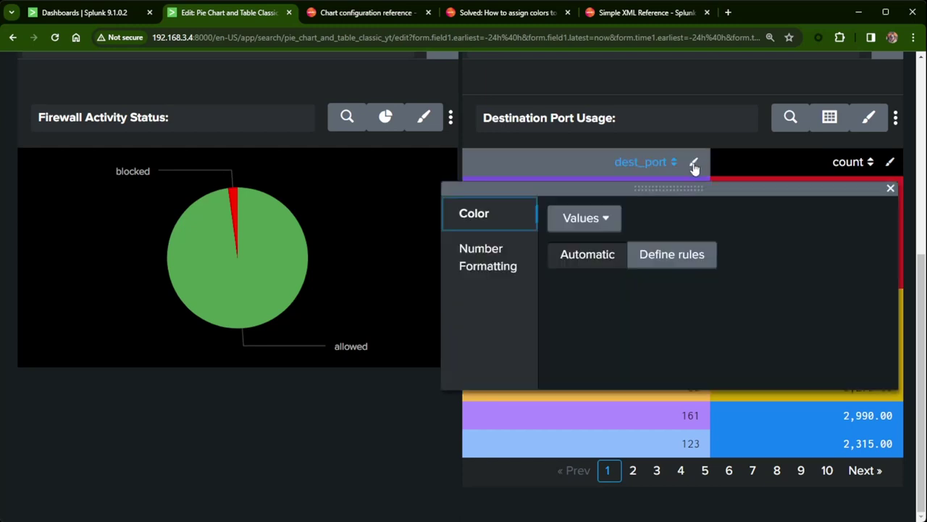
{"action": "left_click", "coordinate": [702, 265]}
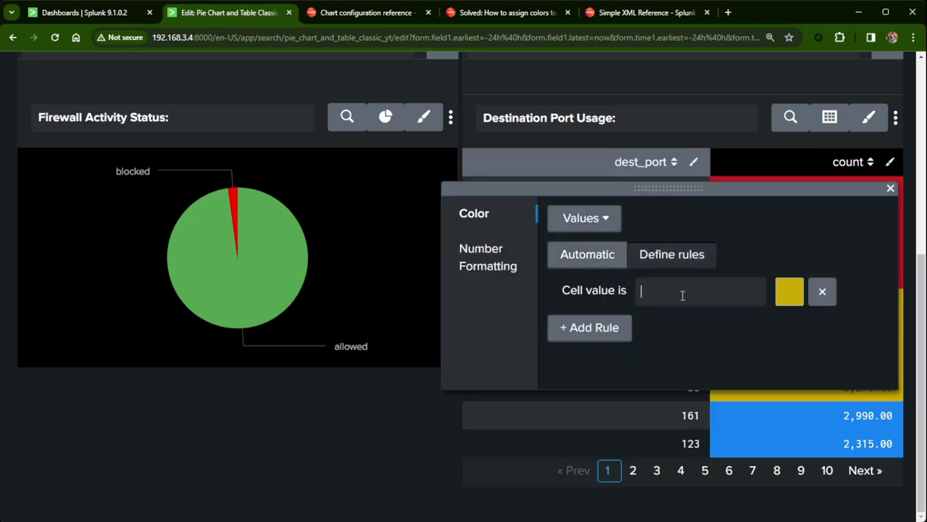
{"action": "type", "text": "53"}
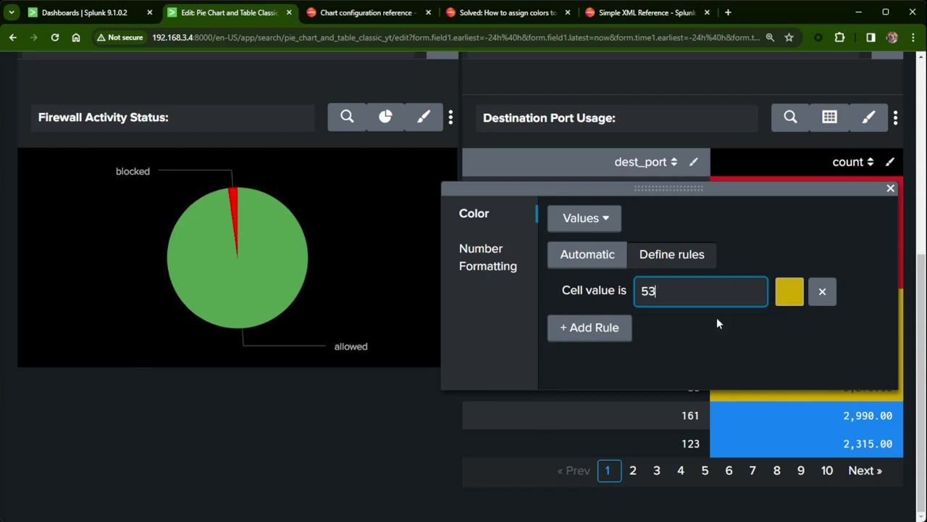
{"action": "left_click", "coordinate": [701, 357]}
{"action": "left_click", "coordinate": [891, 188]}
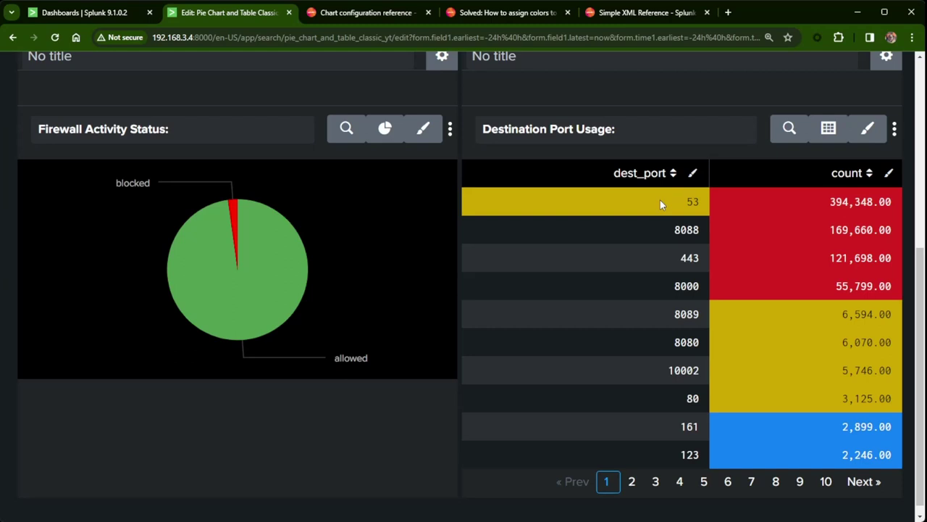
Save the Pie Chart and Table Classic YT dashboard and reopen it for editing.
{"action": "scroll", "coordinate": [734, 182], "scroll_direction": "up", "scroll_amount": 5}
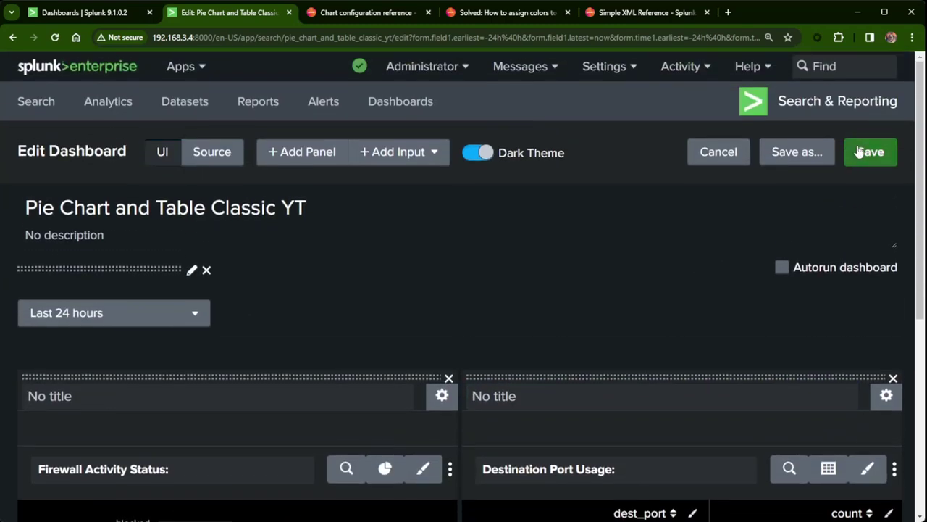
{"action": "left_click", "coordinate": [859, 151]}
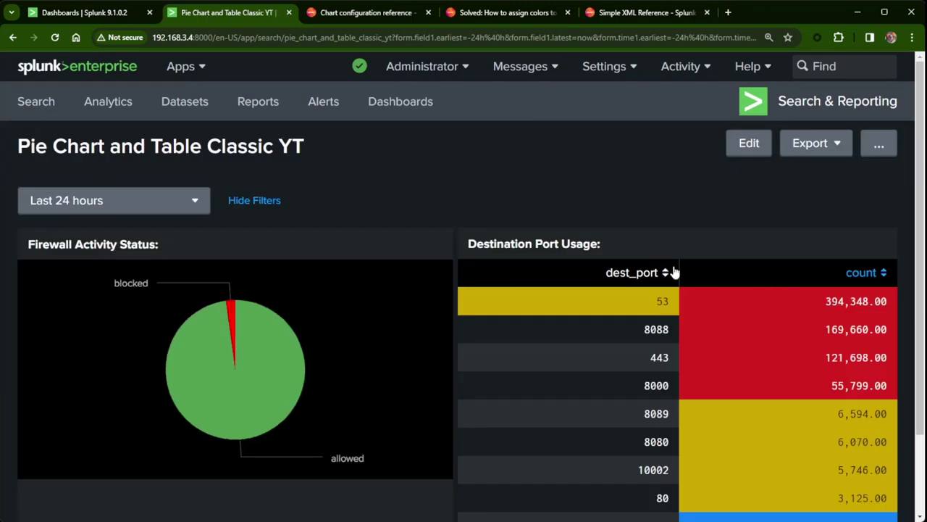
{"action": "left_click", "coordinate": [749, 145]}
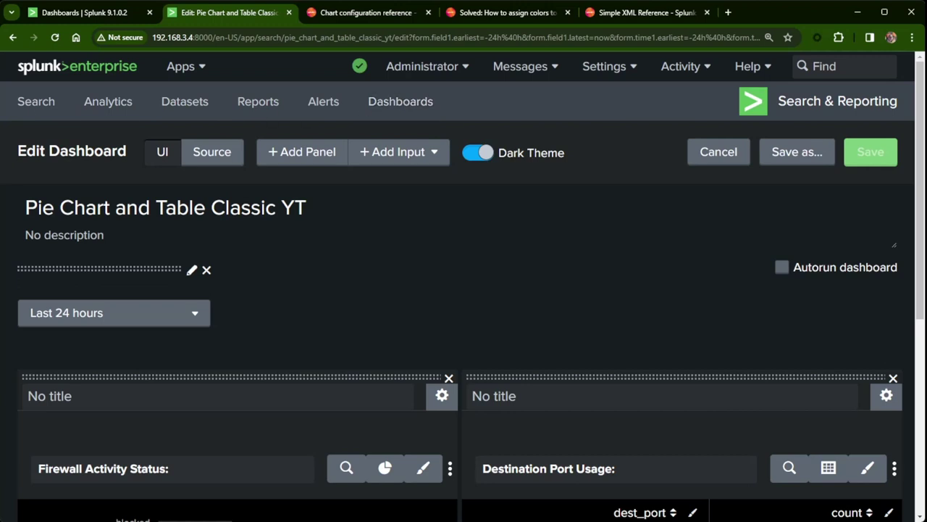
Open the Pie Chart & Table Dashboard Studio youtube dashboard for editing from a dashboards list in a separate tab.
{"action": "middle_click", "coordinate": [36, 105]}
{"action": "left_click", "coordinate": [336, 15]}
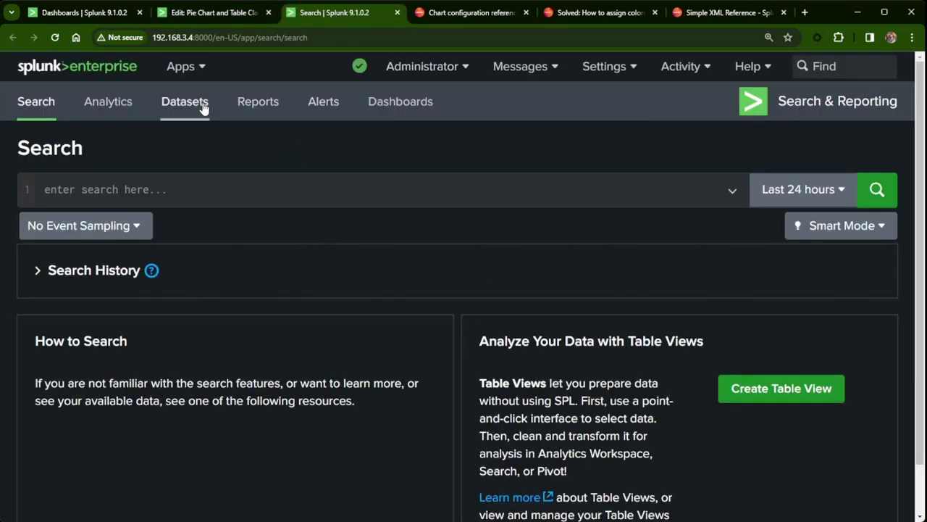
{"action": "left_click", "coordinate": [398, 120]}
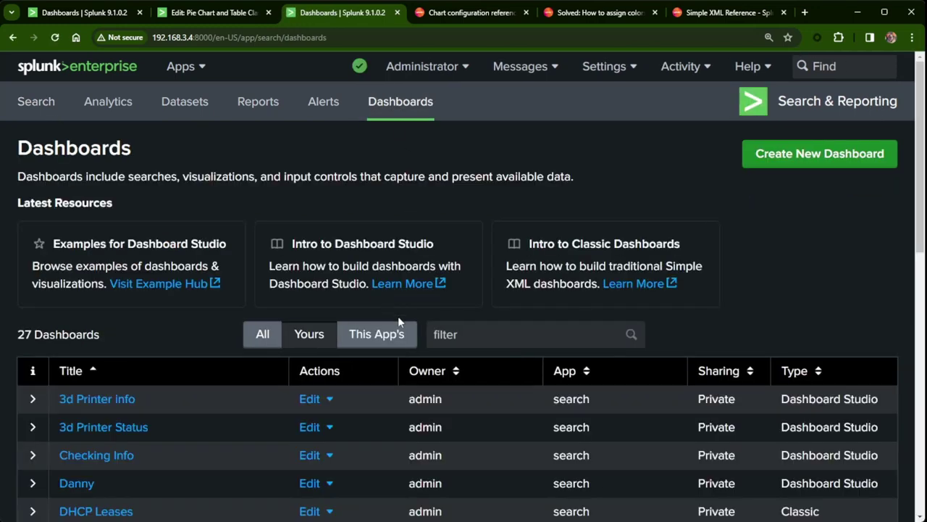
{"action": "scroll", "coordinate": [166, 422], "scroll_direction": "down", "scroll_amount": 3}
{"action": "scroll", "coordinate": [166, 422], "scroll_direction": "down", "scroll_amount": 4}
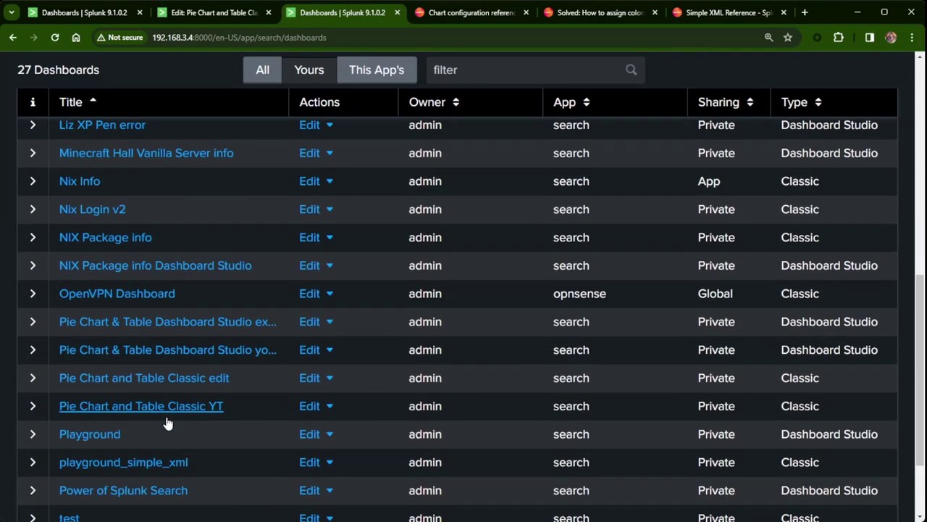
{"action": "left_click", "coordinate": [217, 350]}
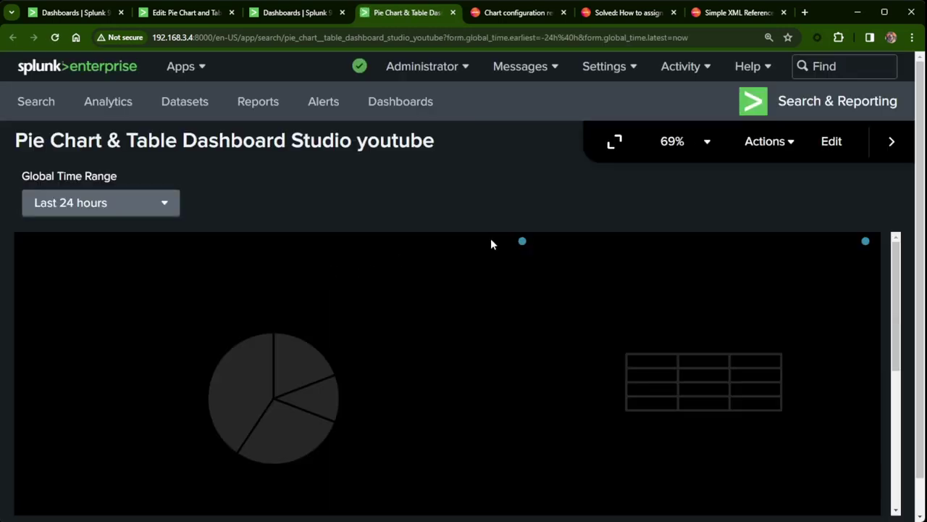
{"action": "left_click", "coordinate": [831, 144]}
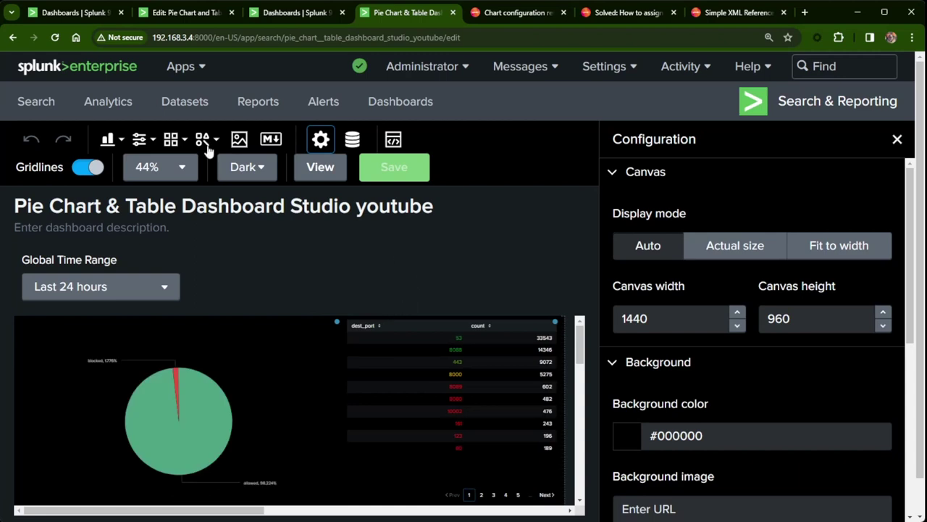
{"action": "left_click", "coordinate": [239, 138]}
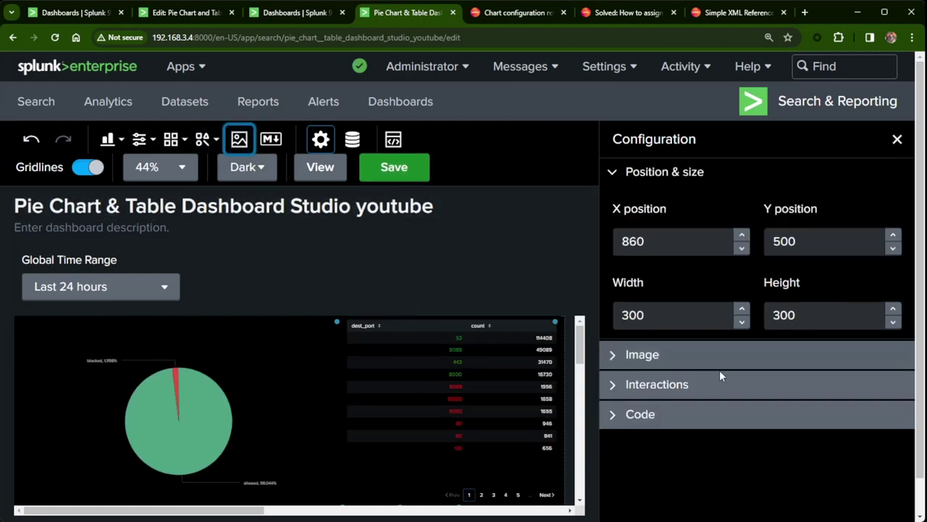
{"action": "left_click", "coordinate": [683, 357]}
{"action": "scroll", "coordinate": [819, 434], "scroll_direction": "down", "scroll_amount": 2}
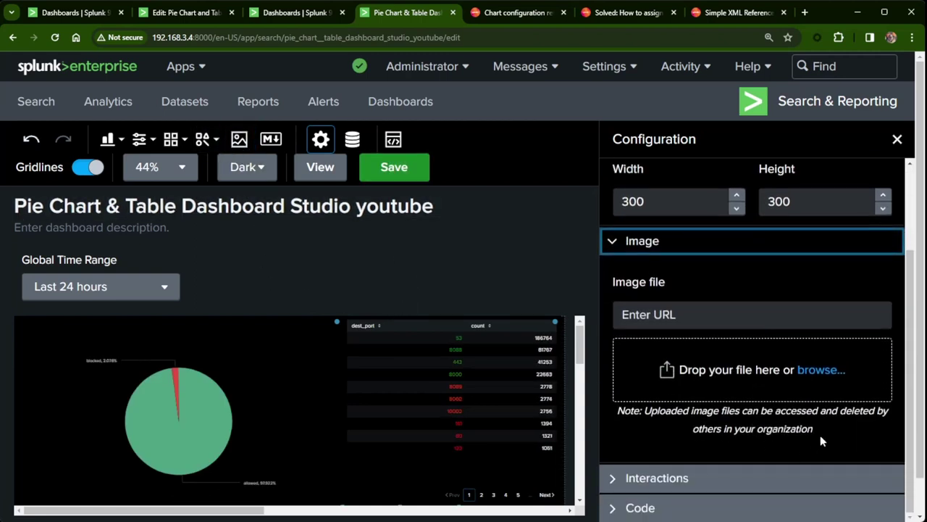
{"action": "left_click", "coordinate": [822, 370]}
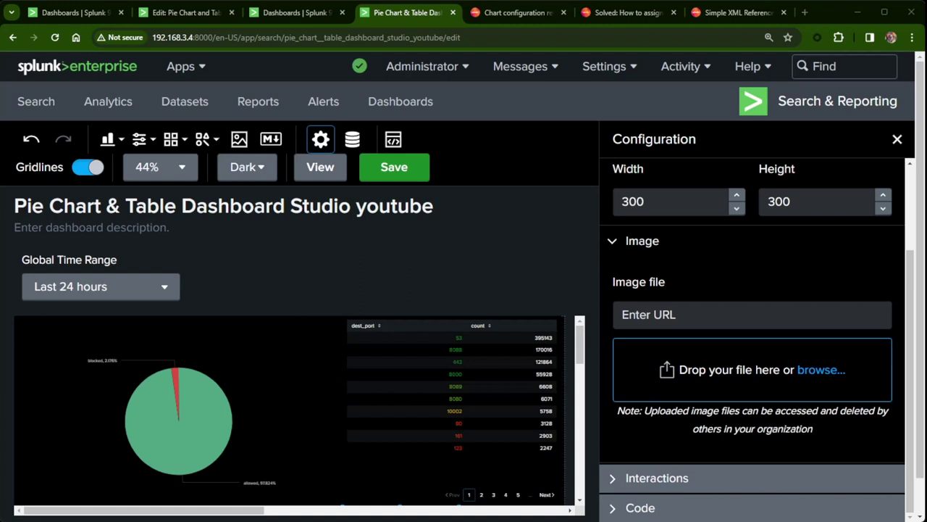
{"action": "left_click_drag", "start_coordinate": [893, 369], "coordinate": [804, 373]}
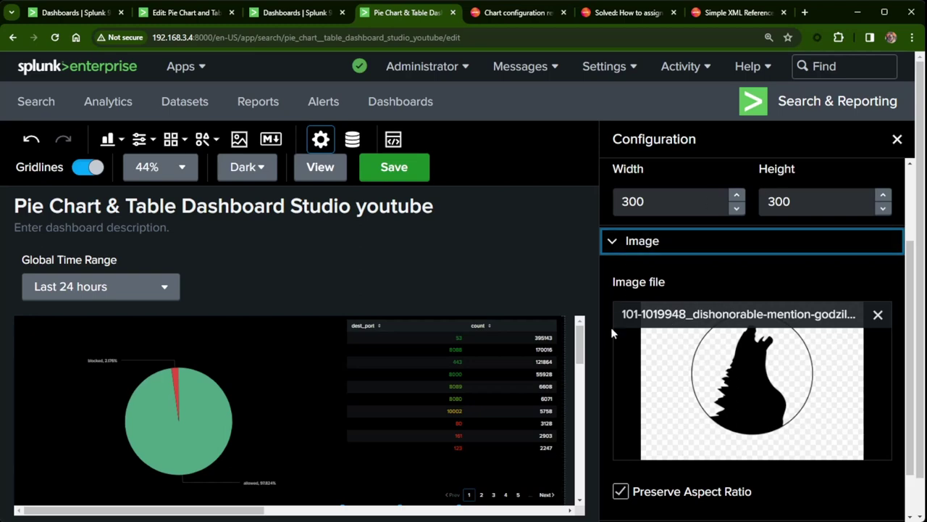
Move the Godzilla image to X 520, Y 580 on the canvas and delete it.
{"action": "left_click", "coordinate": [540, 279]}
{"action": "scroll", "coordinate": [402, 370], "scroll_direction": "down", "scroll_amount": 5}
{"action": "scroll", "coordinate": [424, 393], "scroll_direction": "up", "scroll_amount": 3}
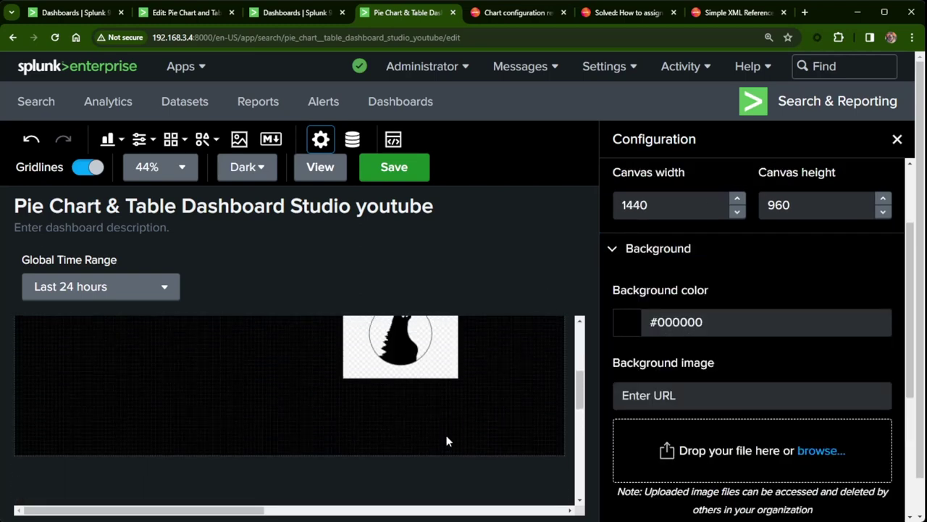
{"action": "left_click", "coordinate": [434, 403]}
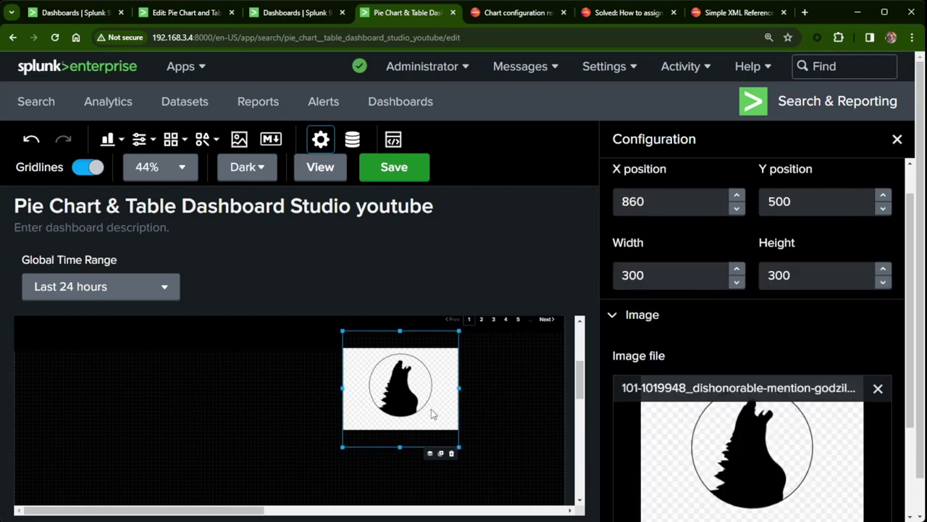
{"action": "left_click_drag", "start_coordinate": [429, 410], "coordinate": [306, 429]}
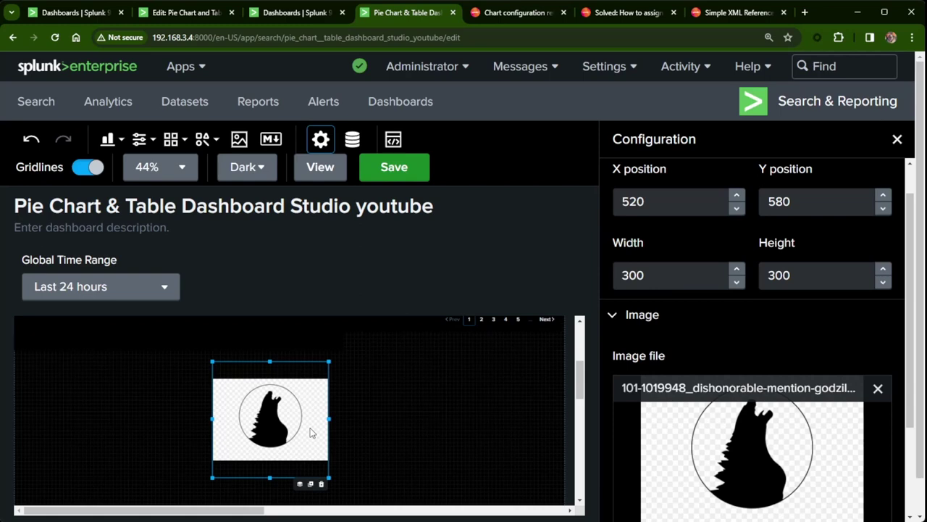
{"action": "key", "text": "Delete"}
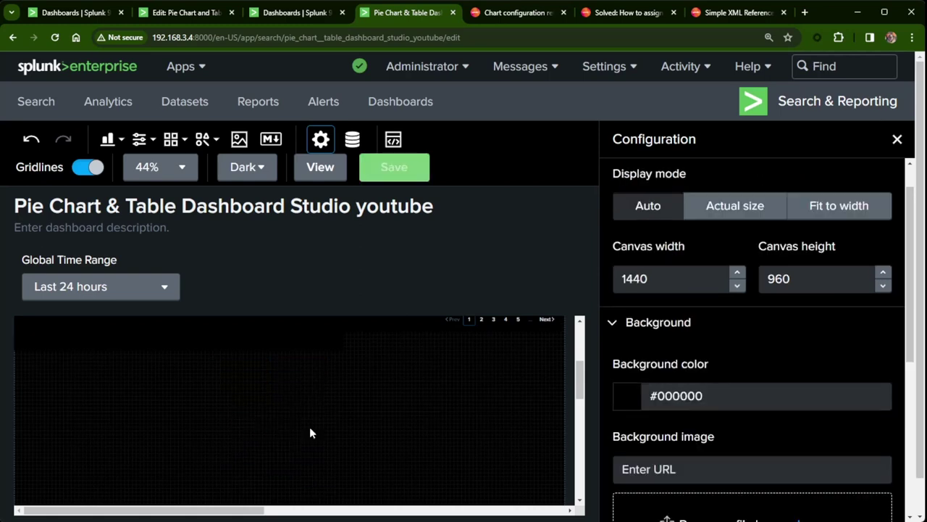
Close the Dashboard Studio dashboard and return to the panels of Pie Chart and Table Classic YT.
{"action": "left_click", "coordinate": [453, 12]}
{"action": "left_click", "coordinate": [210, 13]}
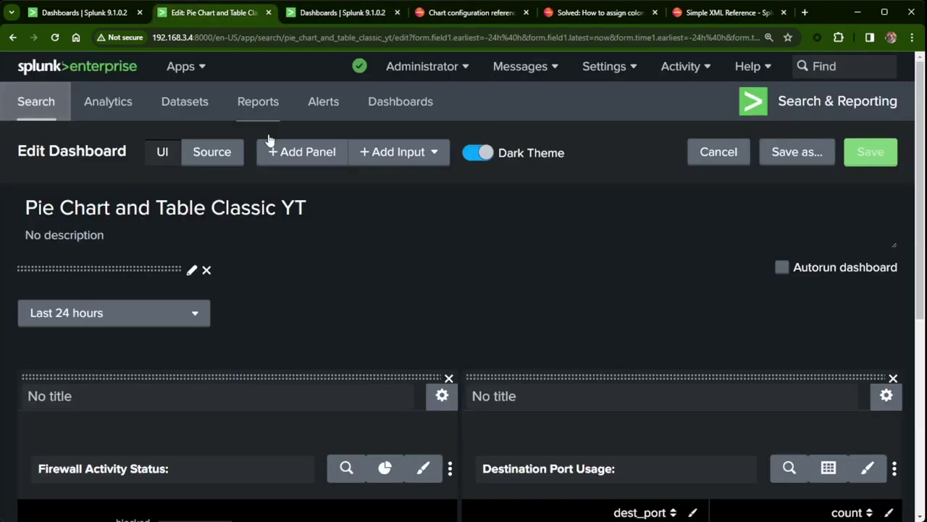
{"action": "scroll", "coordinate": [404, 350], "scroll_direction": "down", "scroll_amount": 4}
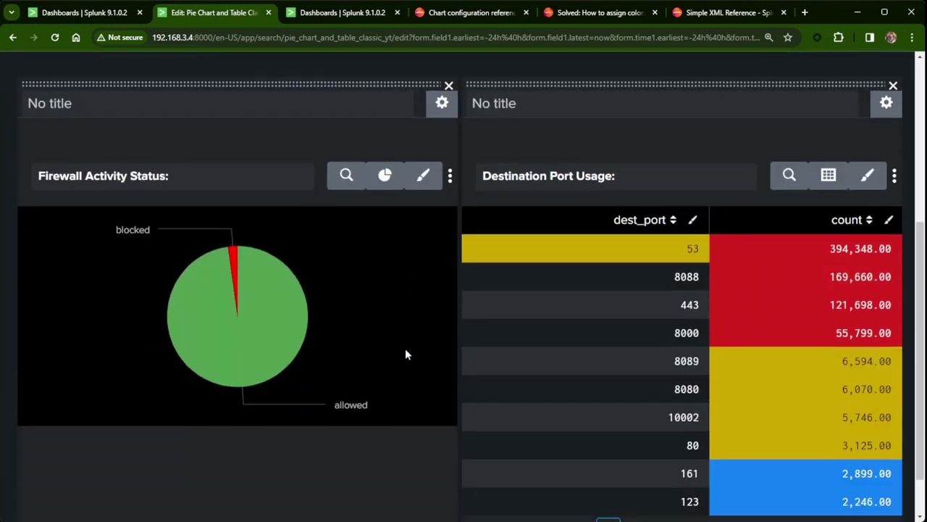
{"action": "scroll", "coordinate": [405, 347], "scroll_direction": "down", "scroll_amount": 1}
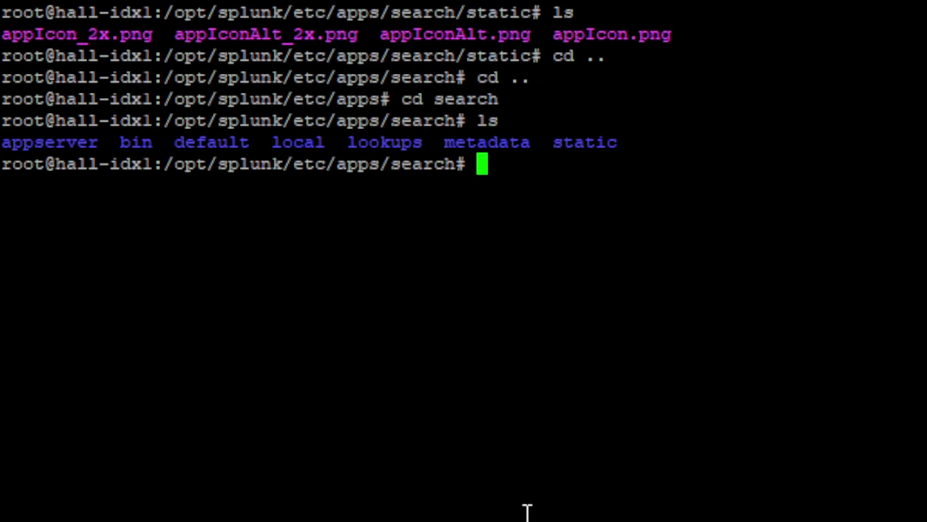
Switch to the server terminal and list the contents of the search app directory.
{"action": "type", "text": "ls"}
{"action": "key", "text": "Return"}
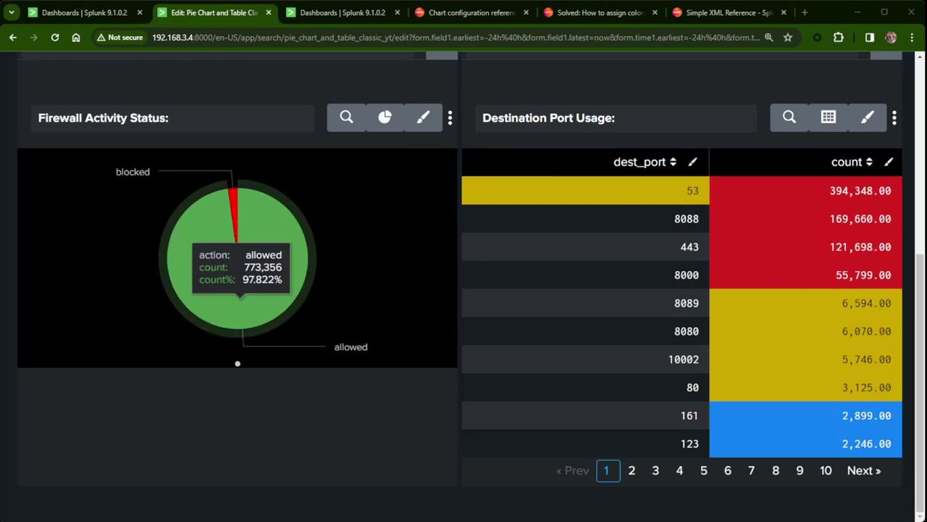
Review the Simple XML Reference's html section for the image syntax and the directories for HTML and image files.
{"action": "left_click", "coordinate": [728, 12]}
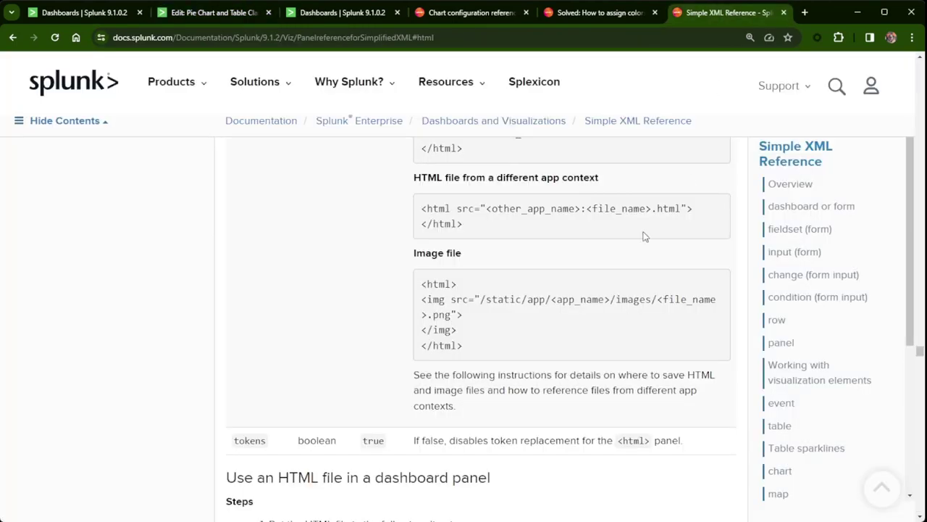
{"action": "scroll", "coordinate": [645, 224], "scroll_direction": "up", "scroll_amount": 4}
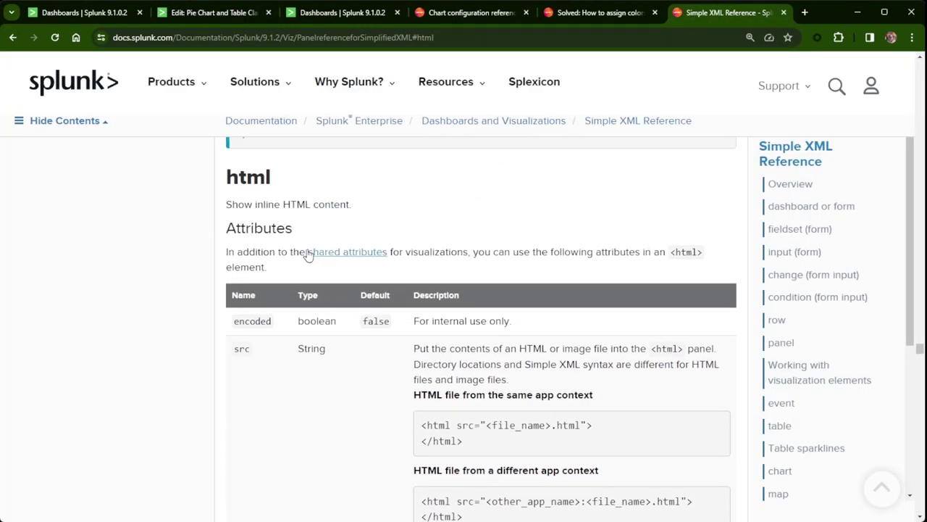
{"action": "scroll", "coordinate": [360, 250], "scroll_direction": "down", "scroll_amount": 2}
{"action": "scroll", "coordinate": [360, 248], "scroll_direction": "down", "scroll_amount": 3}
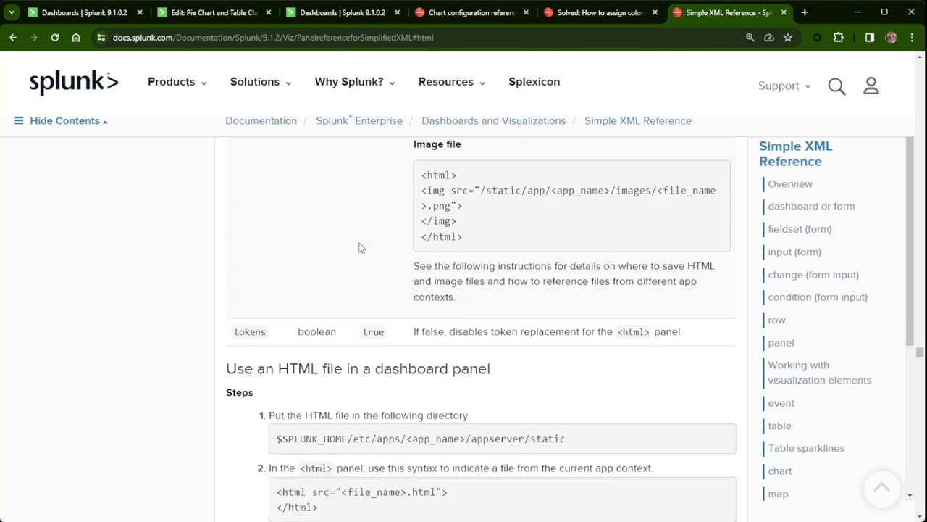
{"action": "scroll", "coordinate": [360, 247], "scroll_direction": "down", "scroll_amount": 2}
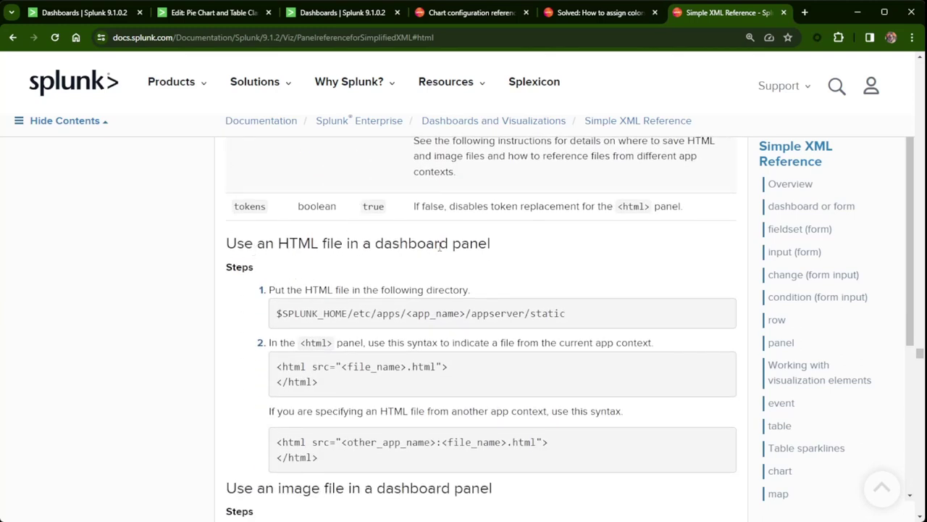
{"action": "scroll", "coordinate": [463, 250], "scroll_direction": "down", "scroll_amount": 1}
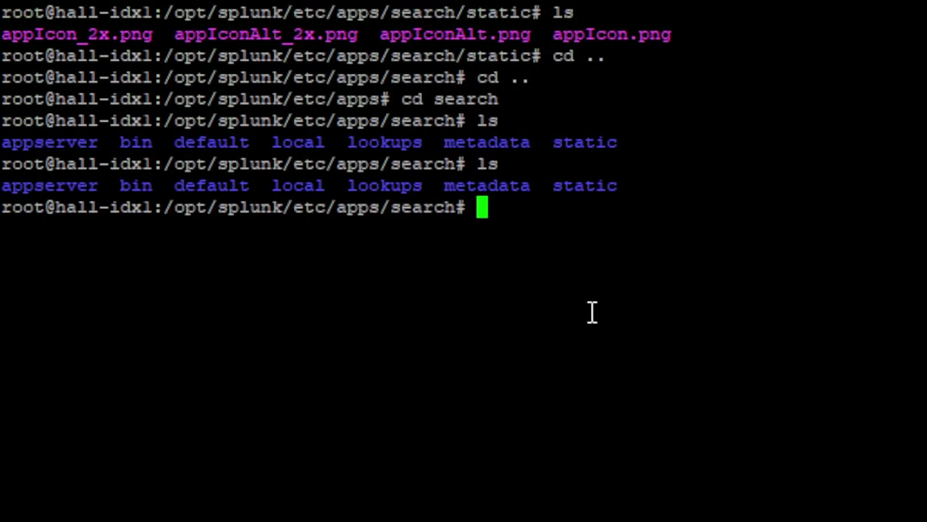
Switch to the server terminal, change to appserver/static and list its files to locate godzilla_blue.jpg.
{"action": "type", "text": "cd appser"}
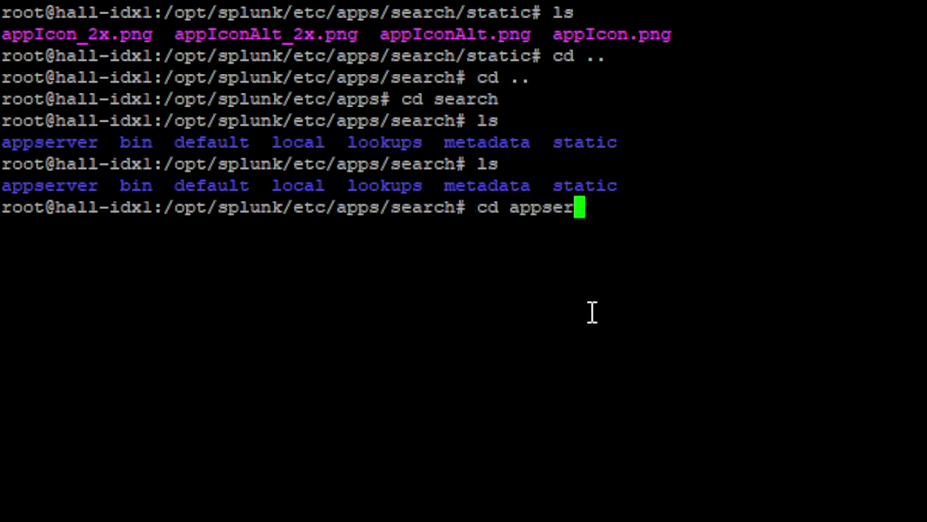
{"action": "type", "text": "ver/static"}
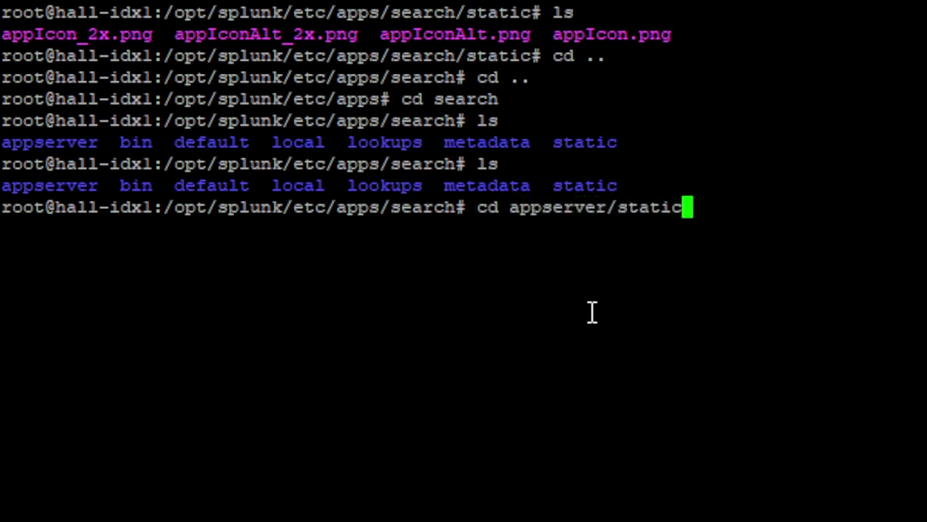
{"action": "key", "text": "Return"}
{"action": "type", "text": "ls"}
{"action": "key", "text": "Return"}
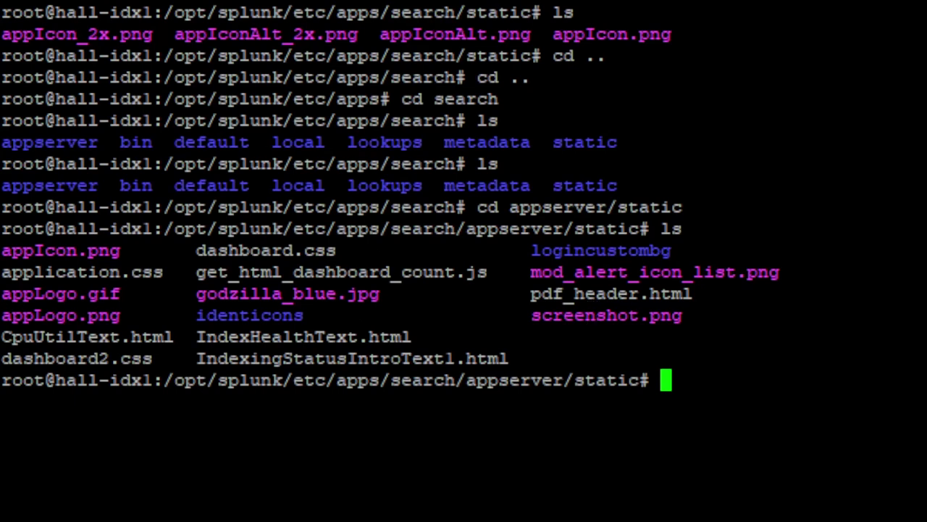
{"action": "left_click_drag", "start_coordinate": [390, 293], "coordinate": [196, 293]}
{"action": "left_click", "coordinate": [680, 381]}
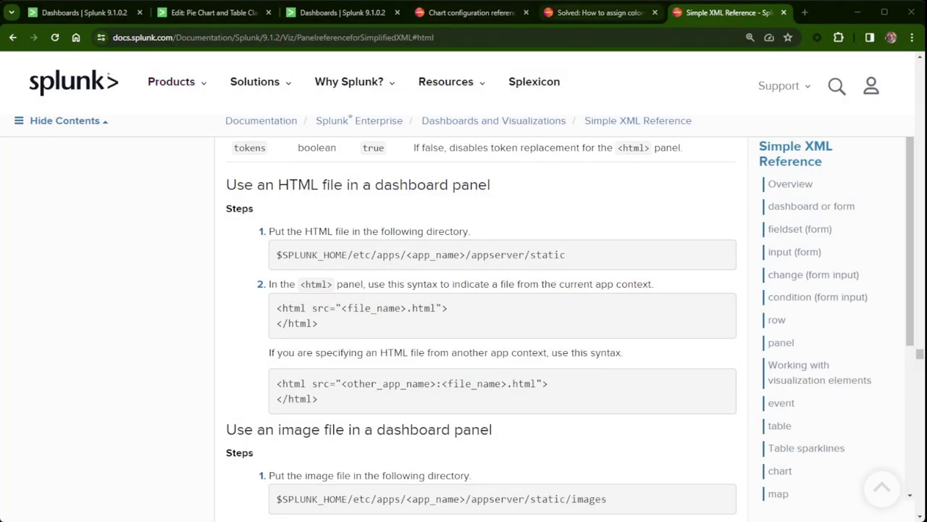
Return to the Pie Chart and Table Classic YT dashboard editor and browse the new panel types that can be added.
{"action": "left_click", "coordinate": [210, 12]}
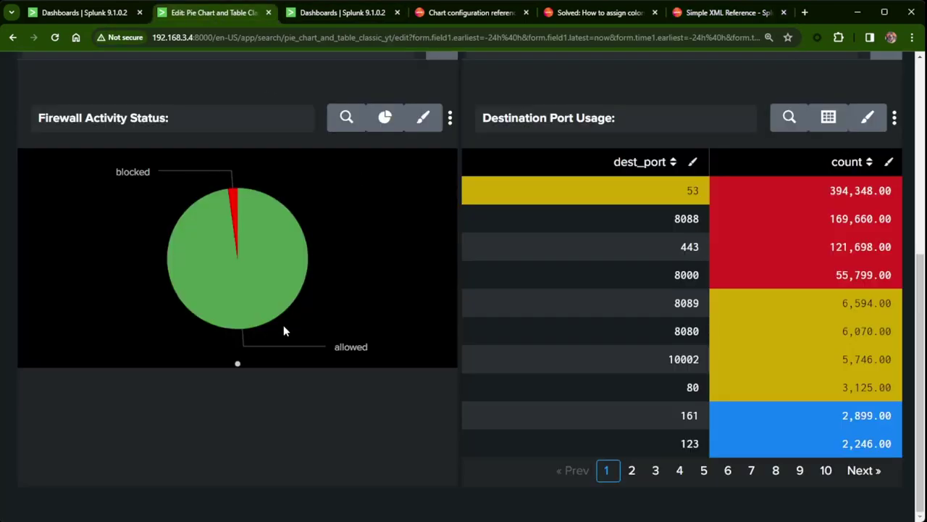
{"action": "scroll", "coordinate": [442, 416], "scroll_direction": "up", "scroll_amount": 4}
{"action": "scroll", "coordinate": [426, 421], "scroll_direction": "up", "scroll_amount": 1}
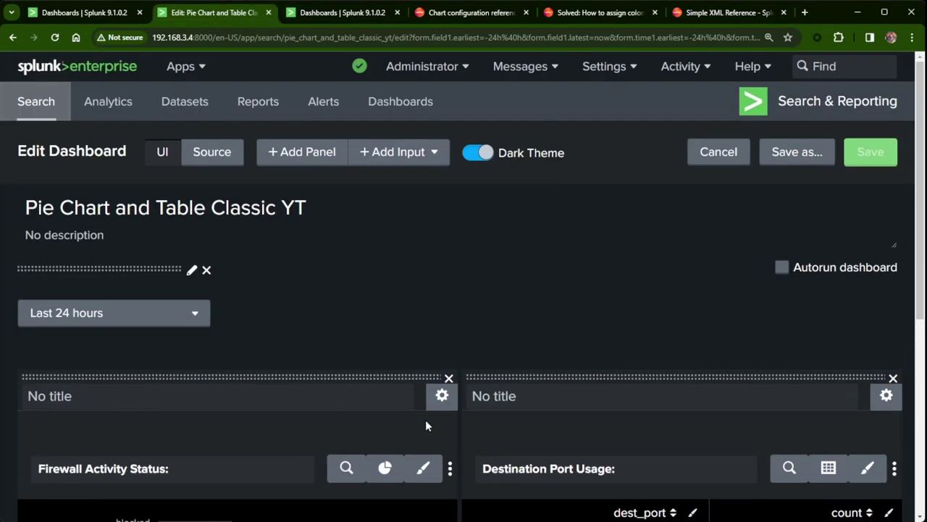
{"action": "scroll", "coordinate": [426, 426], "scroll_direction": "down", "scroll_amount": 2}
{"action": "scroll", "coordinate": [426, 425], "scroll_direction": "up", "scroll_amount": 2}
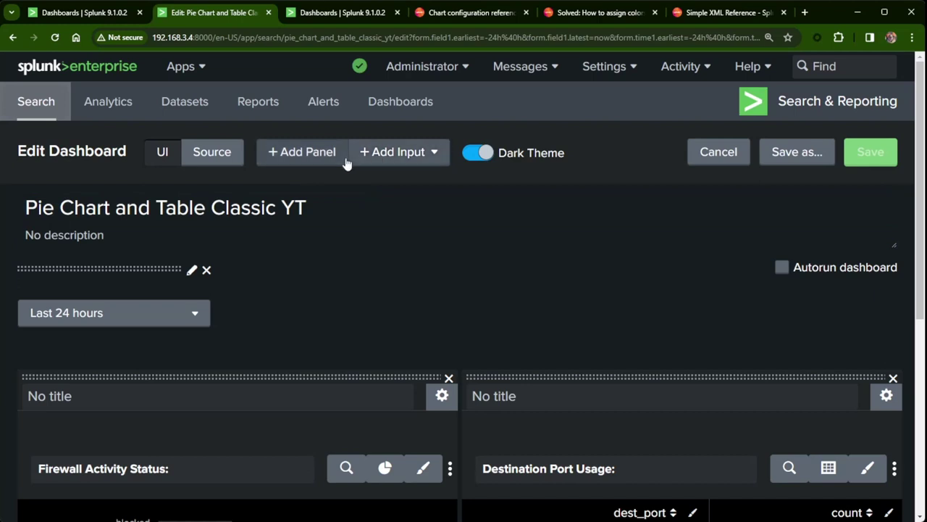
{"action": "left_click", "coordinate": [297, 161]}
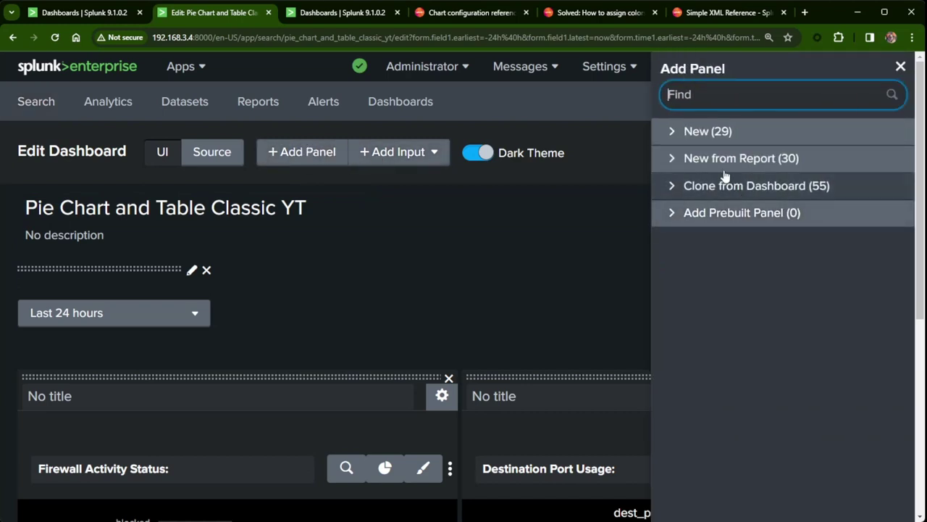
{"action": "left_click", "coordinate": [696, 138]}
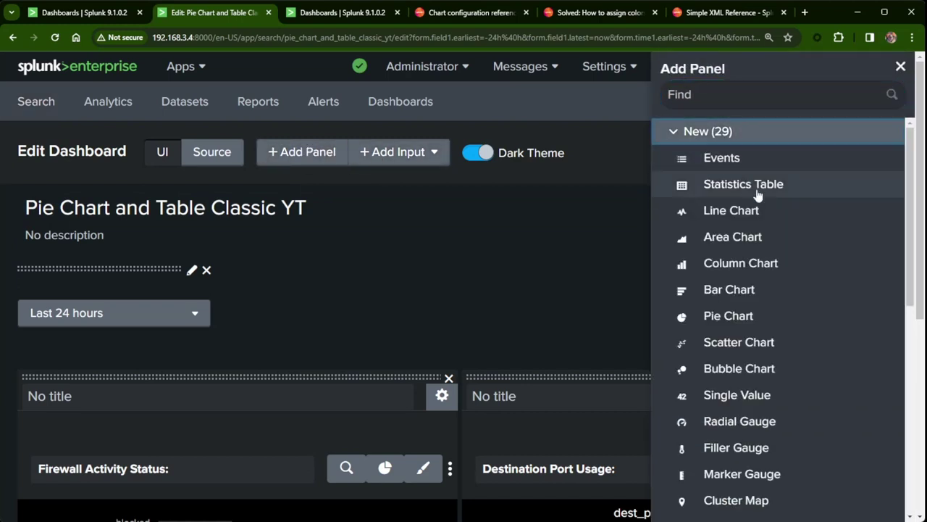
{"action": "scroll", "coordinate": [731, 217], "scroll_direction": "down", "scroll_amount": 1}
{"action": "scroll", "coordinate": [735, 236], "scroll_direction": "down", "scroll_amount": 5}
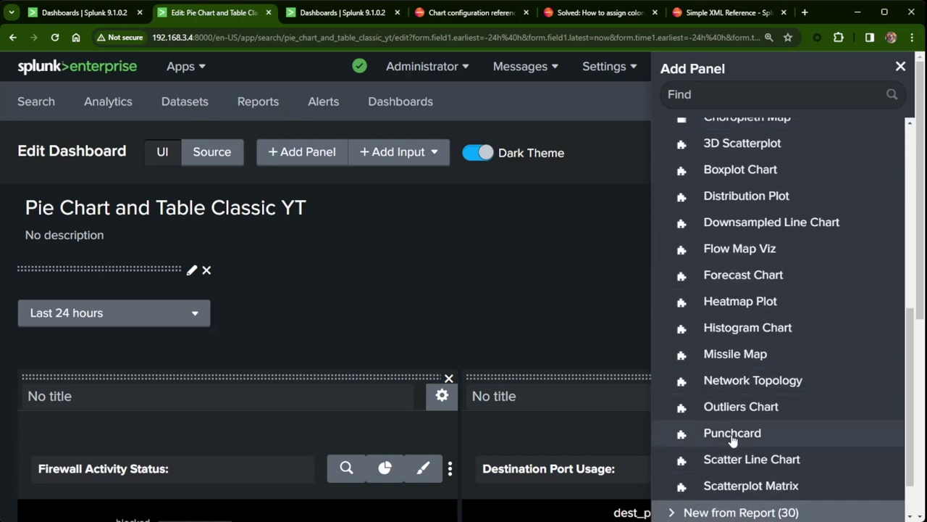
{"action": "scroll", "coordinate": [752, 326], "scroll_direction": "up", "scroll_amount": 5}
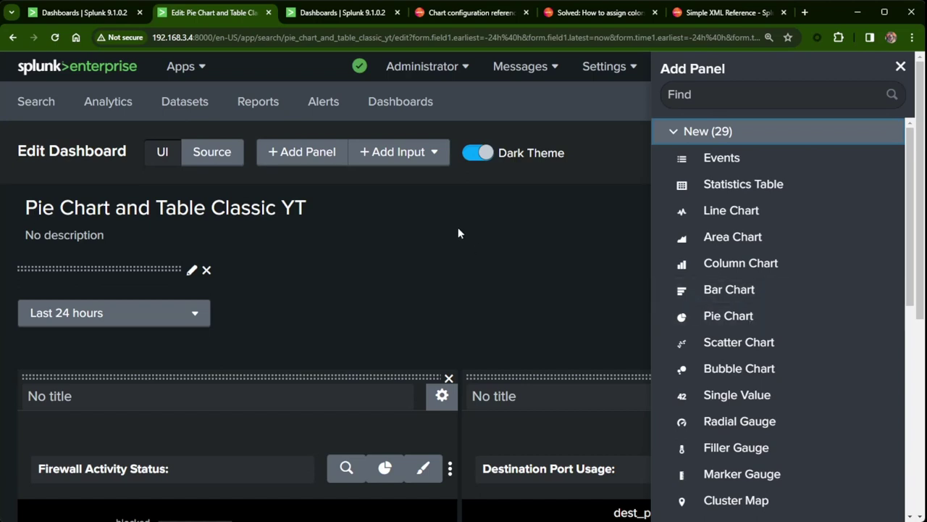
Switch the dashboard editor to its XML source and examine the opening and closing form tags and the time input.
{"action": "left_click", "coordinate": [214, 161]}
{"action": "left_click", "coordinate": [215, 161]}
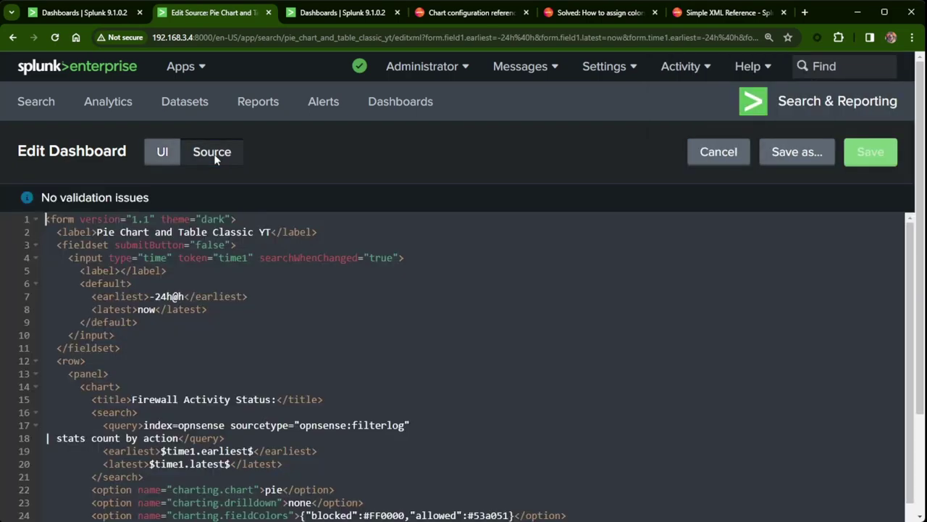
{"action": "scroll", "coordinate": [333, 353], "scroll_direction": "down", "scroll_amount": 5}
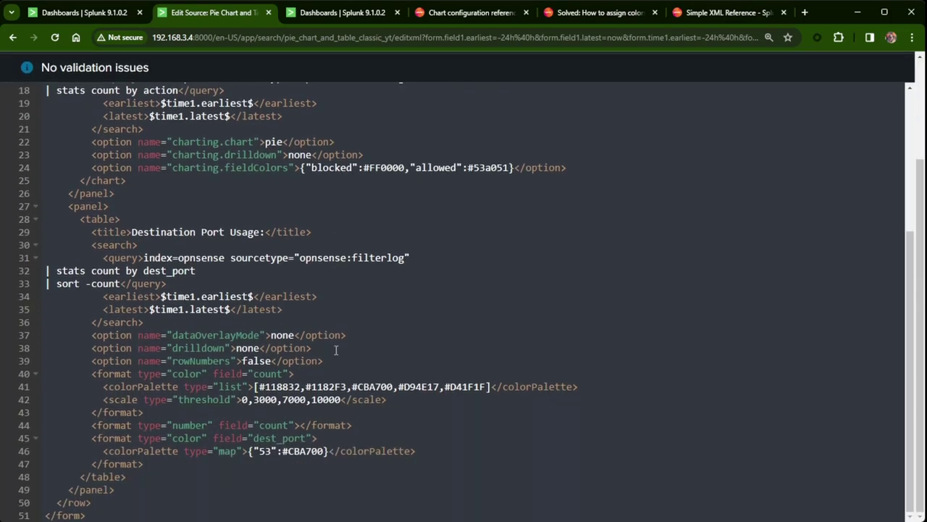
{"action": "scroll", "coordinate": [178, 232], "scroll_direction": "up", "scroll_amount": 6}
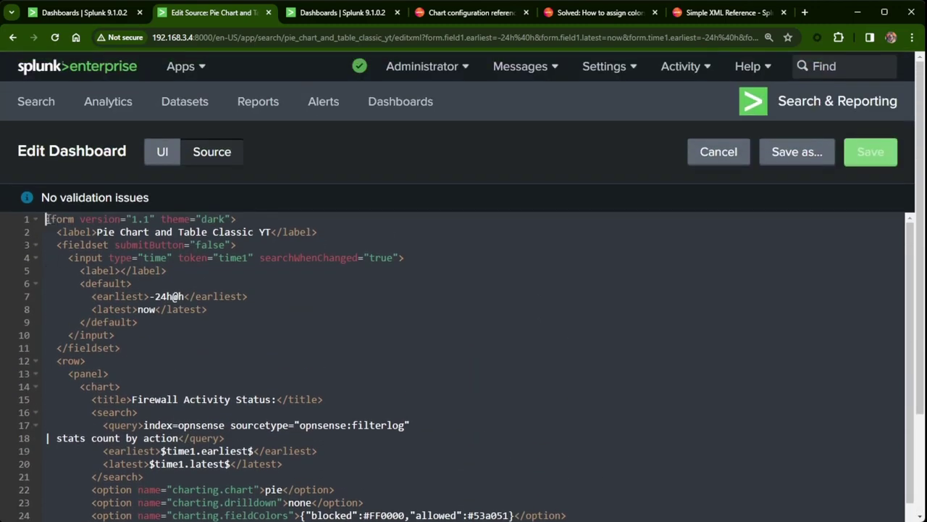
{"action": "left_click", "coordinate": [65, 218]}
{"action": "scroll", "coordinate": [142, 296], "scroll_direction": "down", "scroll_amount": 6}
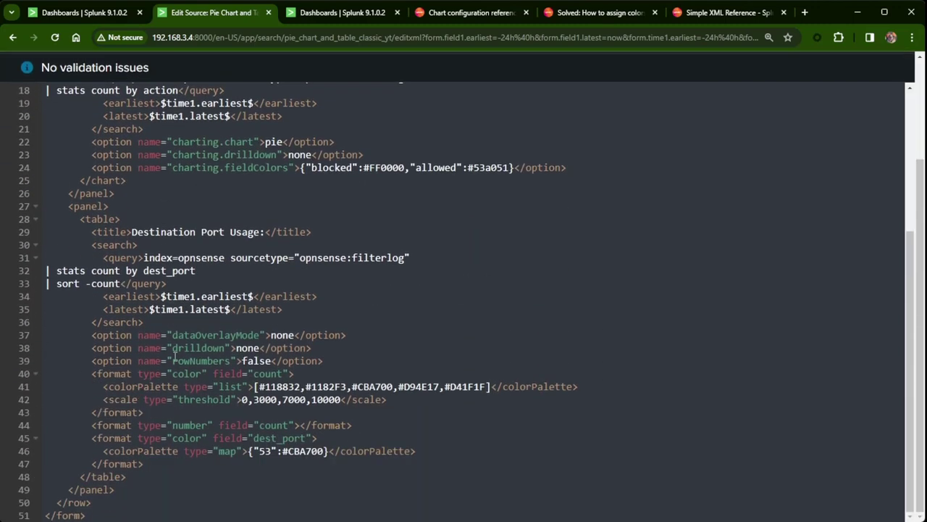
{"action": "left_click", "coordinate": [85, 514]}
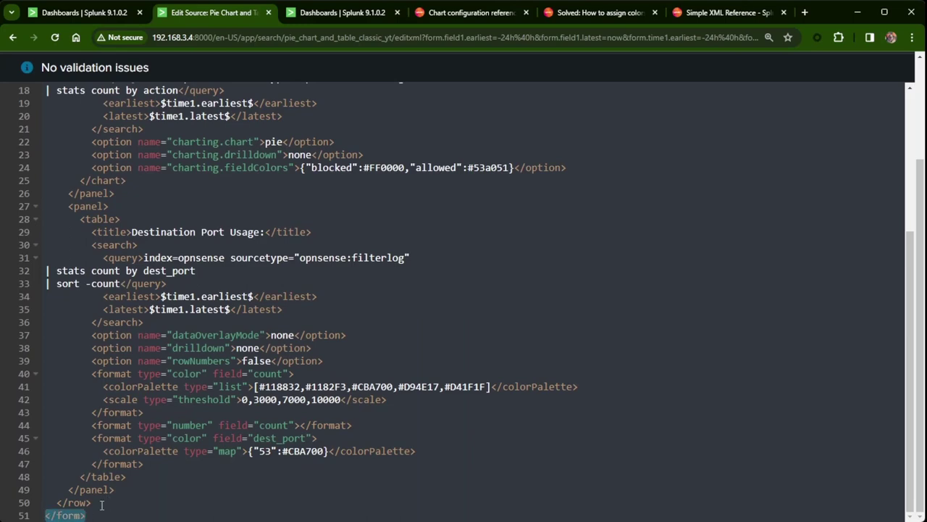
{"action": "scroll", "coordinate": [87, 508], "scroll_direction": "up", "scroll_amount": 3}
{"action": "scroll", "coordinate": [86, 508], "scroll_direction": "up", "scroll_amount": 2}
{"action": "scroll", "coordinate": [106, 323], "scroll_direction": "down", "scroll_amount": 1}
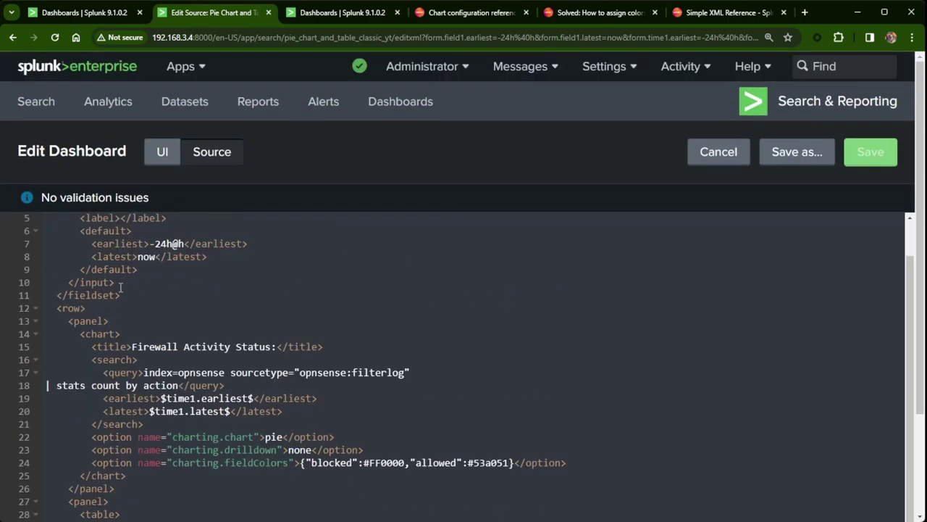
{"action": "left_click", "coordinate": [124, 287]}
{"action": "scroll", "coordinate": [177, 305], "scroll_direction": "up", "scroll_amount": 2}
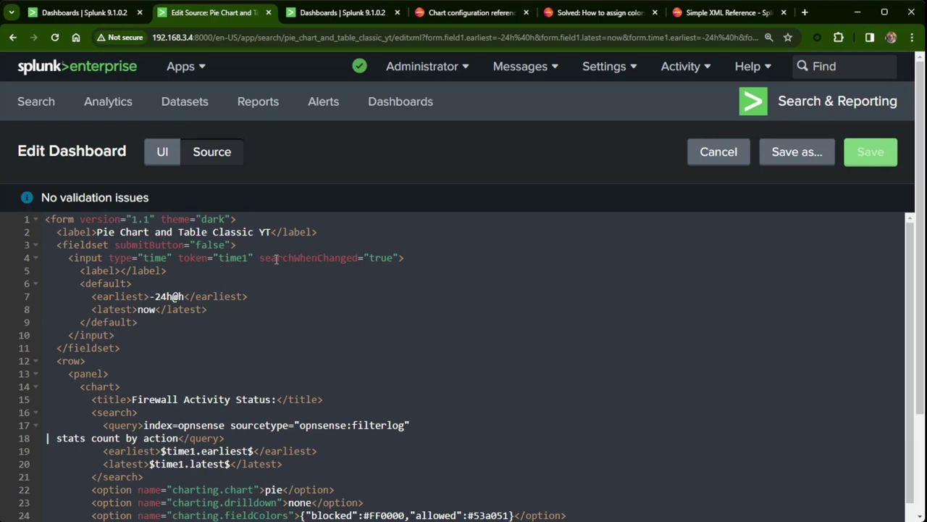
Examine the pie chart panel, the table panel and the opening and closing row tags around them in the source.
{"action": "scroll", "coordinate": [169, 384], "scroll_direction": "down", "scroll_amount": 1}
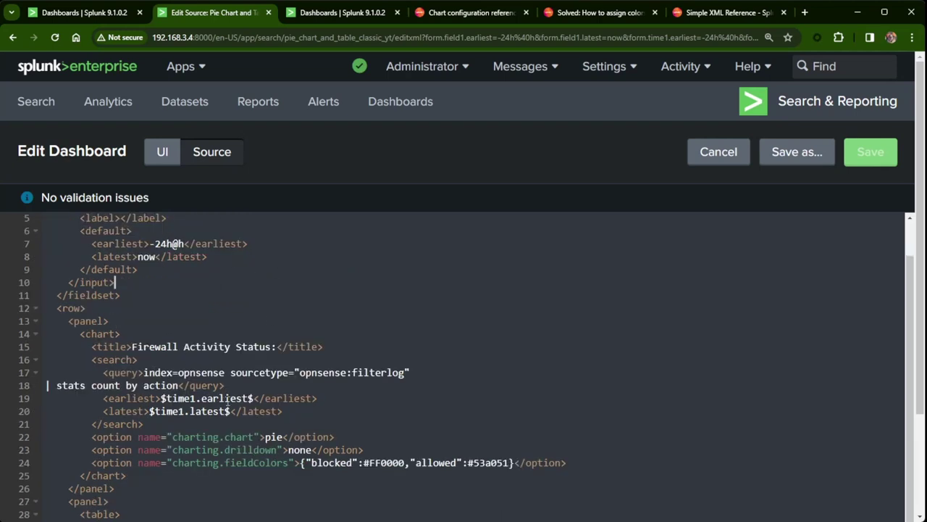
{"action": "scroll", "coordinate": [186, 357], "scroll_direction": "down", "scroll_amount": 2}
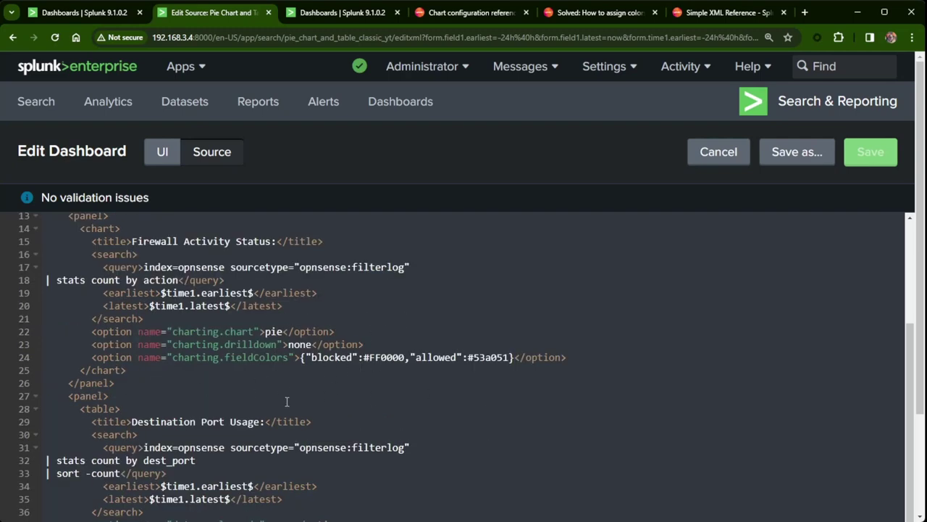
{"action": "scroll", "coordinate": [293, 407], "scroll_direction": "down", "scroll_amount": 1}
{"action": "scroll", "coordinate": [117, 270], "scroll_direction": "up", "scroll_amount": 2}
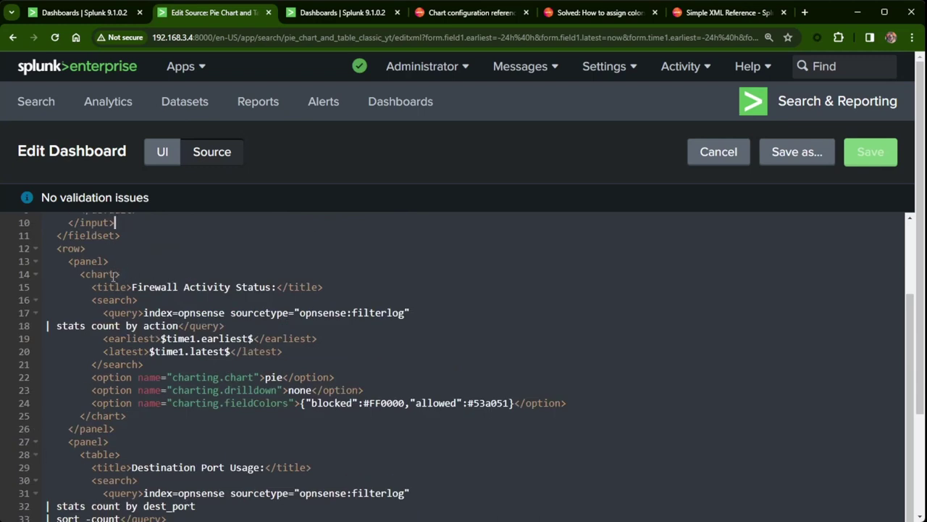
{"action": "left_click_drag", "start_coordinate": [127, 416], "coordinate": [8, 278]}
{"action": "left_click_drag", "start_coordinate": [134, 427], "coordinate": [16, 262]}
{"action": "scroll", "coordinate": [123, 362], "scroll_direction": "down", "scroll_amount": 3}
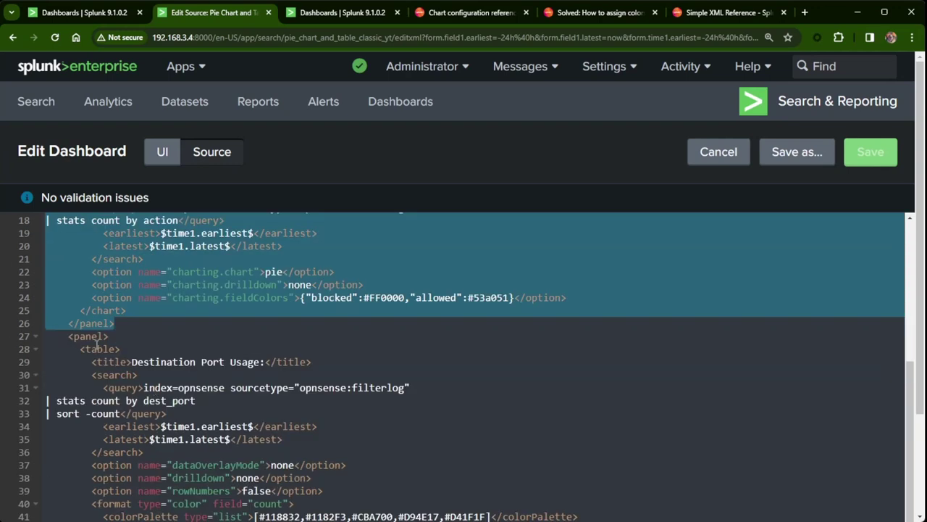
{"action": "left_click_drag", "start_coordinate": [54, 336], "coordinate": [239, 502]}
{"action": "scroll", "coordinate": [240, 489], "scroll_direction": "up", "scroll_amount": 6}
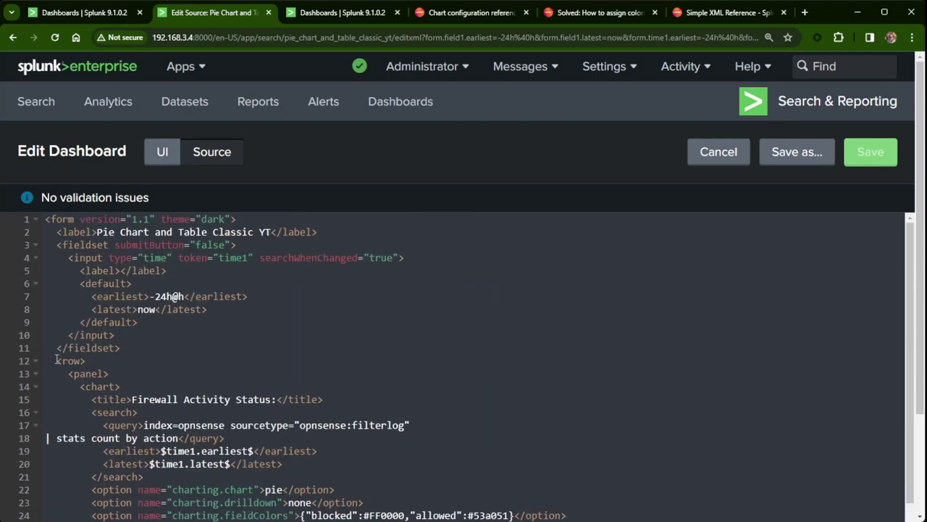
{"action": "left_click_drag", "start_coordinate": [51, 361], "coordinate": [105, 366]}
{"action": "scroll", "coordinate": [109, 373], "scroll_direction": "down", "scroll_amount": 6}
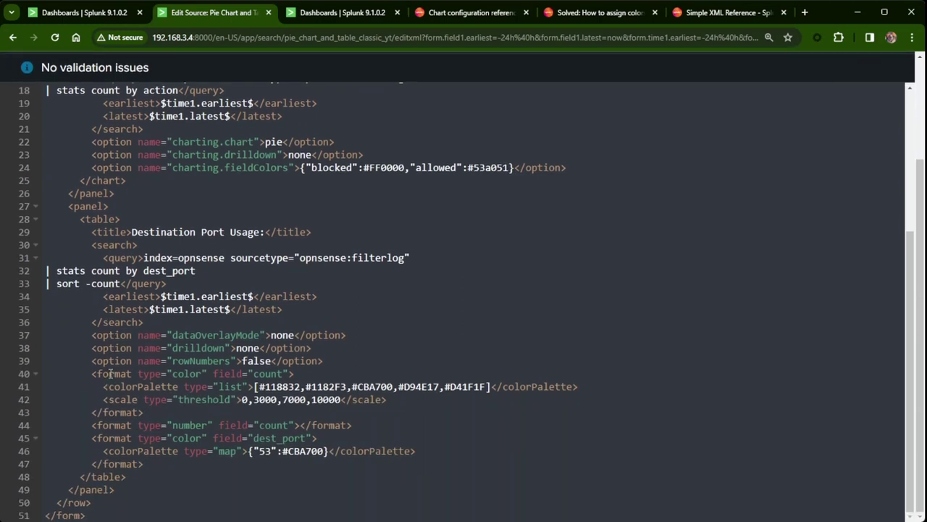
{"action": "left_click_drag", "start_coordinate": [94, 502], "coordinate": [44, 502]}
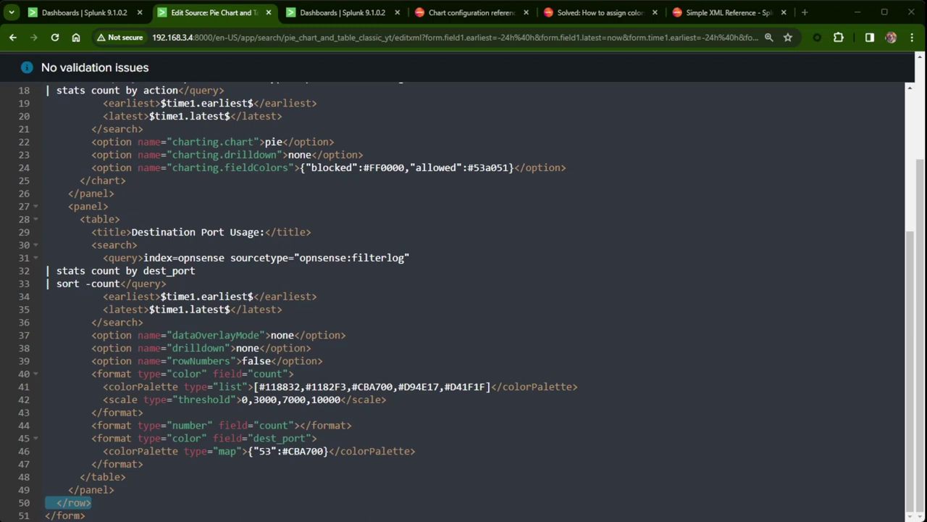
Add a row after the last one with html heading "HTML Panel Example", paragraph "The HTML panel displays inline HTML." and image /static/app/search/godzilla_blue.jpg.
{"action": "left_click", "coordinate": [110, 501]}
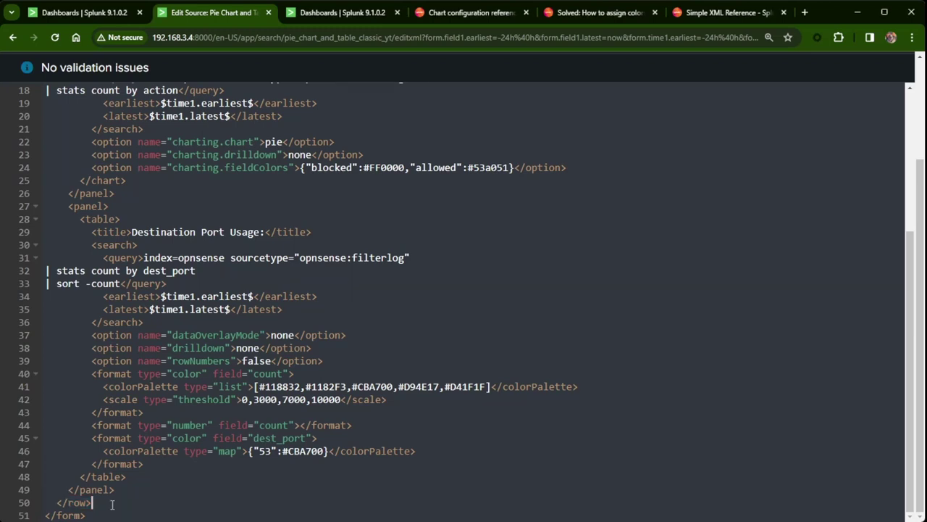
{"action": "key", "text": "Return"}
{"action": "type", "text": "<row> <html> <h1>HTML Panel Example</h1> <p>The HTML panel displays inline HTML.</p> <img src=\"/static/app/search/godzilla_blue.jpg\"/> </html> </row>"}
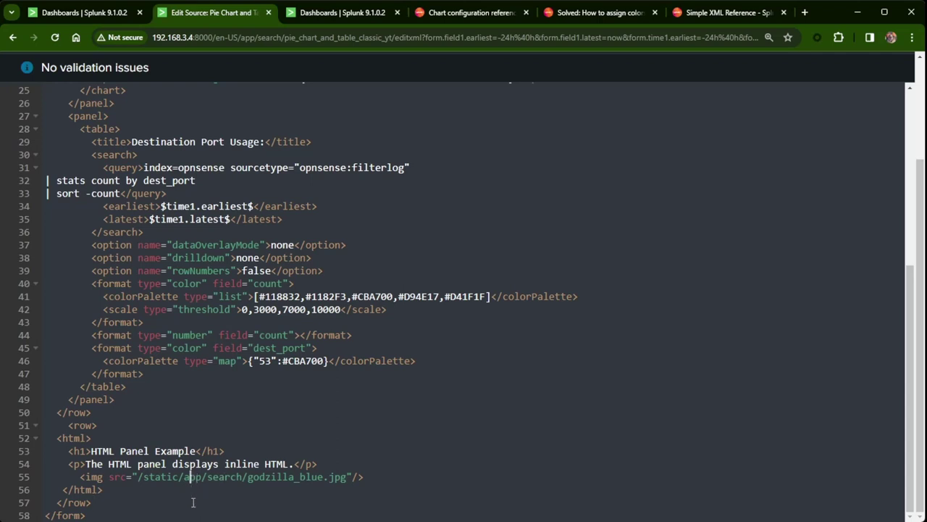
{"action": "left_click", "coordinate": [222, 482]}
{"action": "left_click", "coordinate": [150, 478]}
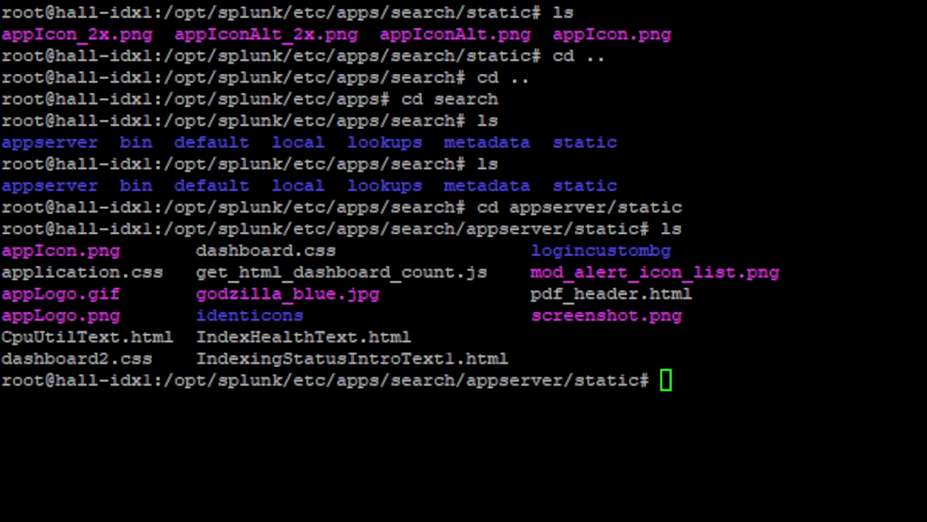
Switch to the server terminal, go up two directories to the search app and list its contents.
{"action": "left_click", "coordinate": [483, 395]}
{"action": "type", "text": "cd ../../"}
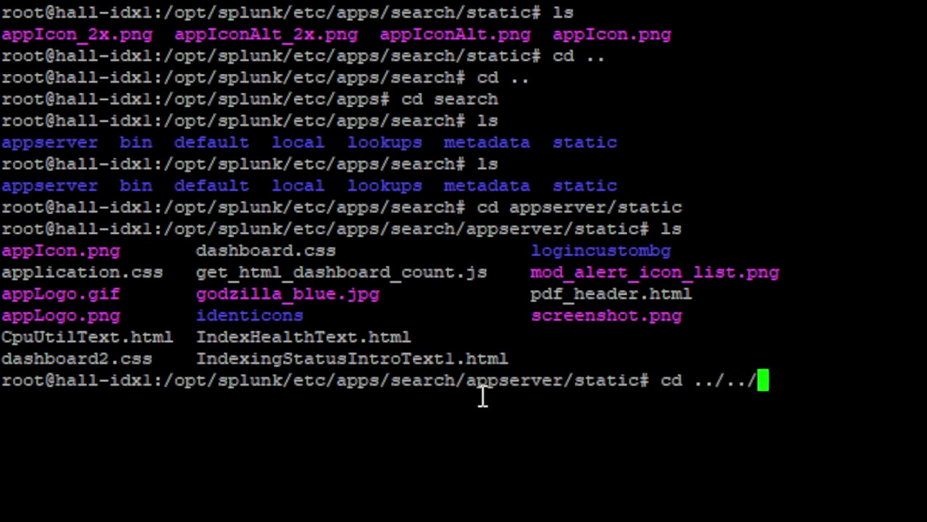
{"action": "key", "text": "BackSpace"}
{"action": "key", "text": "Return"}
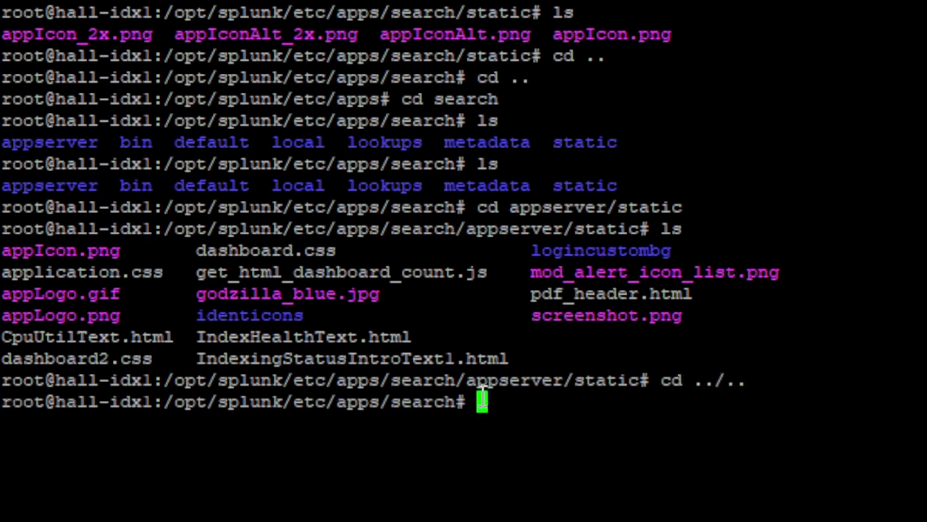
{"action": "type", "text": "ls"}
{"action": "key", "text": "Return"}
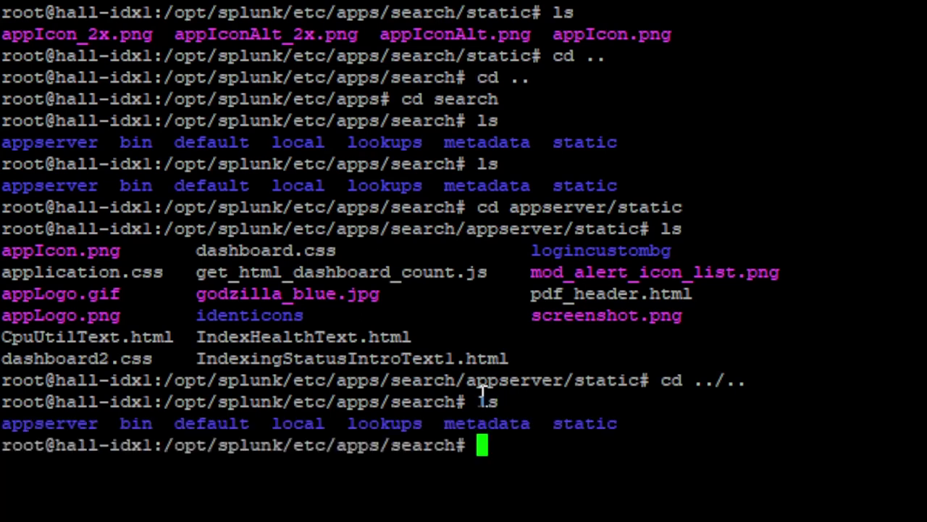
Change to the search app's own static directory and list its files.
{"action": "type", "text": "cd"}
{"action": "key", "text": "BackSpace"}
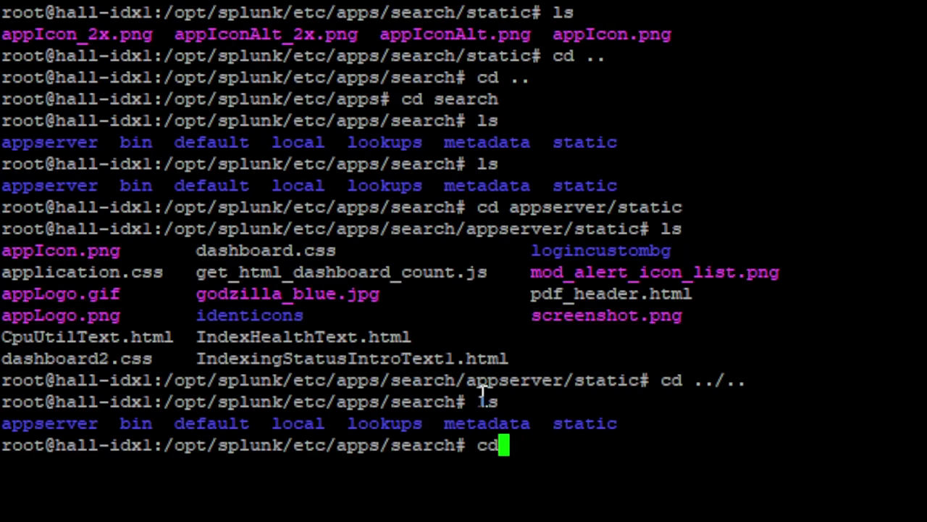
{"action": "type", "text": "stati"}
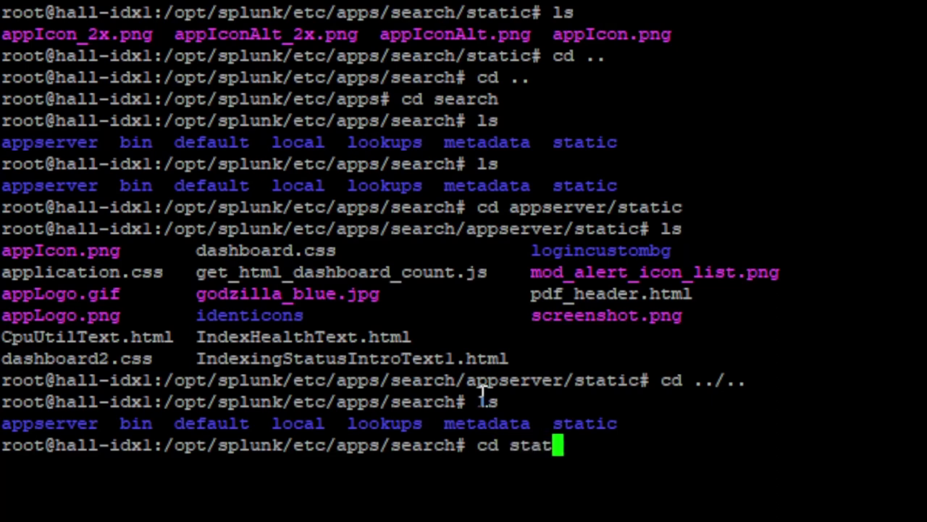
{"action": "type", "text": "c"}
{"action": "key", "text": "Return"}
{"action": "type", "text": "ls"}
{"action": "key", "text": "Return"}
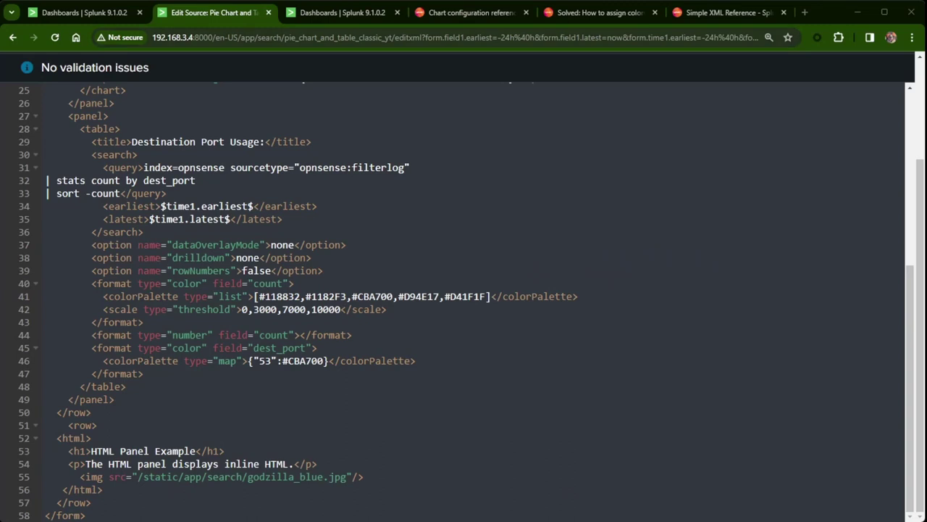
Review the Simple XML Reference's directory for HTML files and the steps for using an image file in a dashboard panel.
{"action": "left_click", "coordinate": [728, 13]}
{"action": "left_click_drag", "start_coordinate": [578, 259], "coordinate": [267, 259]}
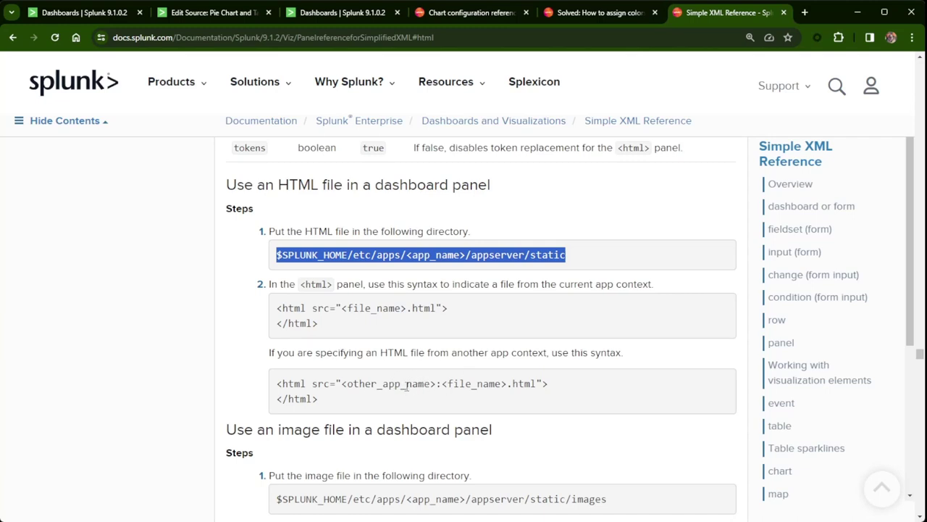
{"action": "scroll", "coordinate": [407, 386], "scroll_direction": "down", "scroll_amount": 1}
{"action": "scroll", "coordinate": [234, 304], "scroll_direction": "down", "scroll_amount": 2}
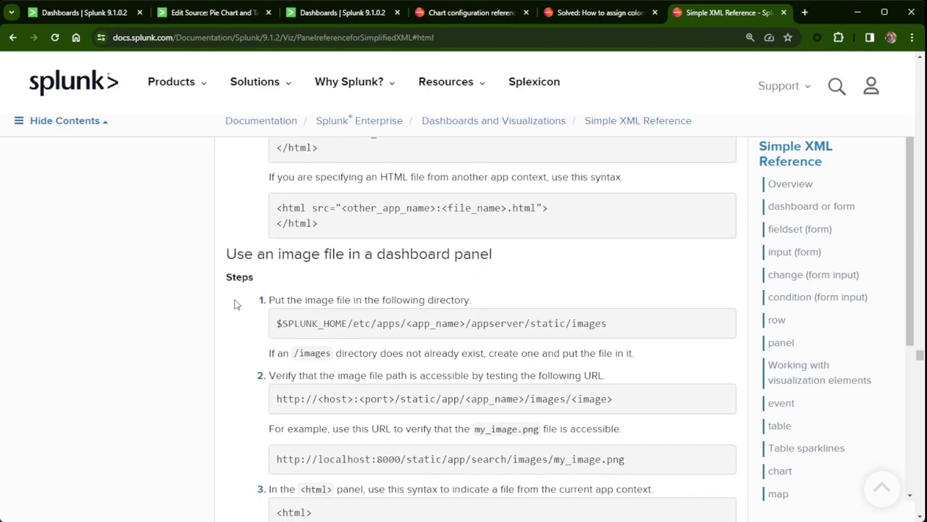
{"action": "scroll", "coordinate": [445, 261], "scroll_direction": "down", "scroll_amount": 1}
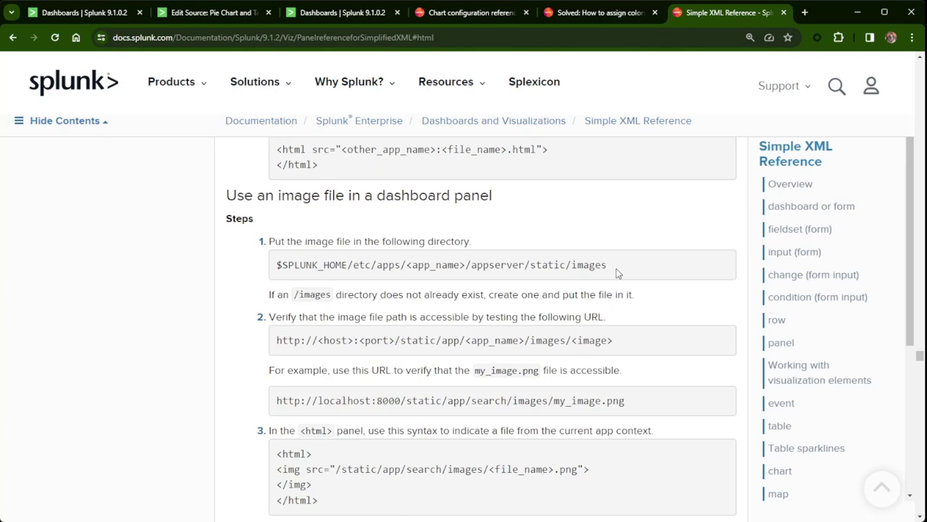
{"action": "scroll", "coordinate": [614, 269], "scroll_direction": "down", "scroll_amount": 1}
{"action": "scroll", "coordinate": [450, 368], "scroll_direction": "down", "scroll_amount": 1}
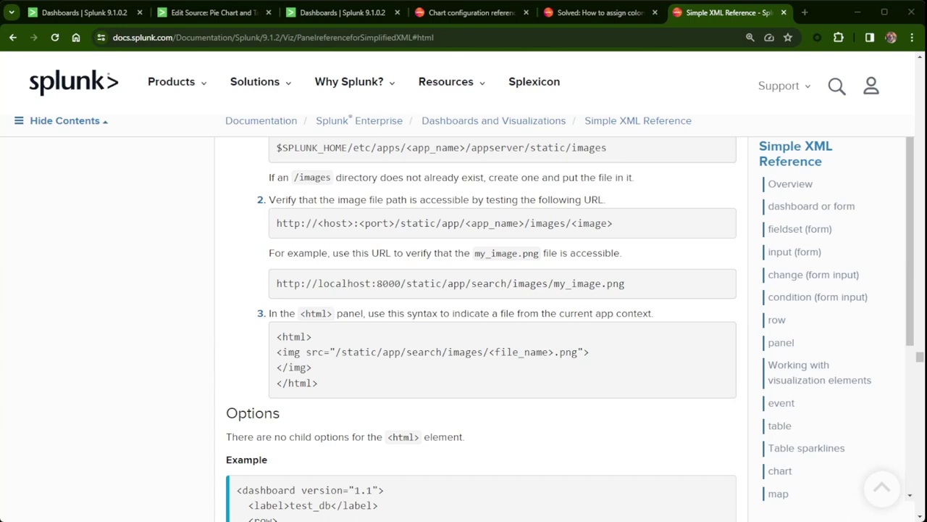
{"action": "scroll", "coordinate": [481, 326], "scroll_direction": "up", "scroll_amount": 3}
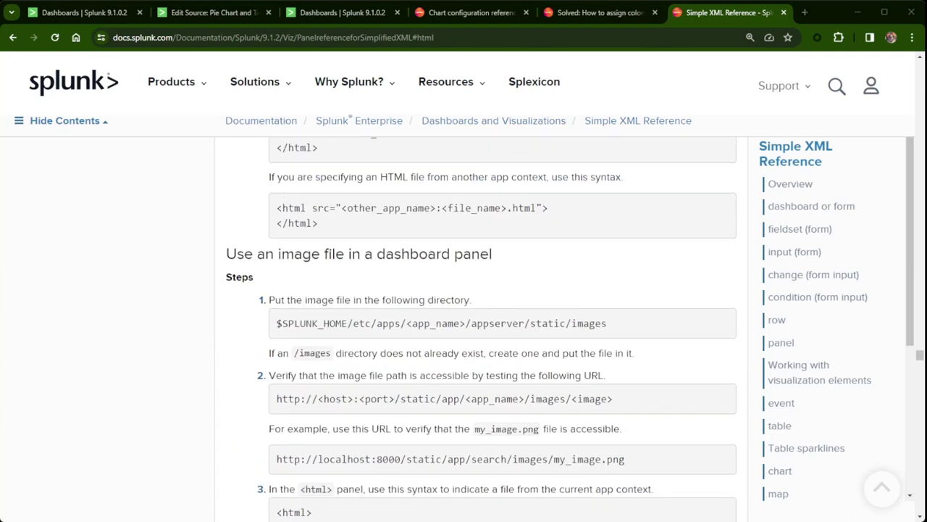
Switch to the server terminal, go up from appserver/static to the search app directory and list its contents.
{"action": "scroll", "coordinate": [482, 326], "scroll_direction": "down", "scroll_amount": 1}
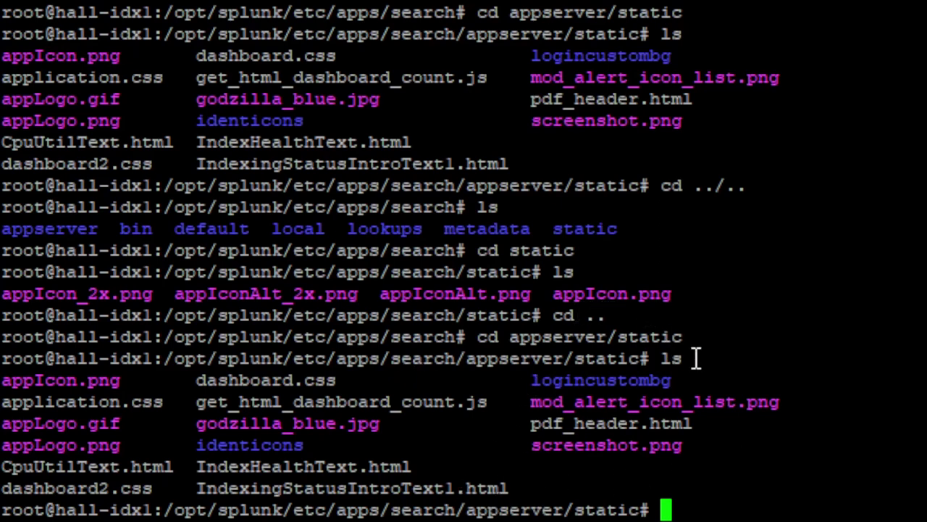
{"action": "left_click_drag", "start_coordinate": [695, 359], "coordinate": [2, 360]}
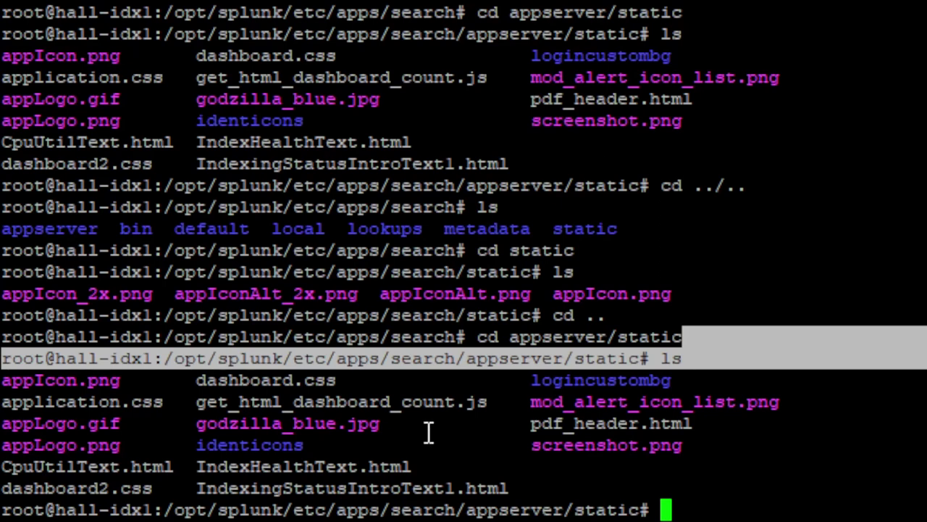
{"action": "left_click", "coordinate": [745, 489]}
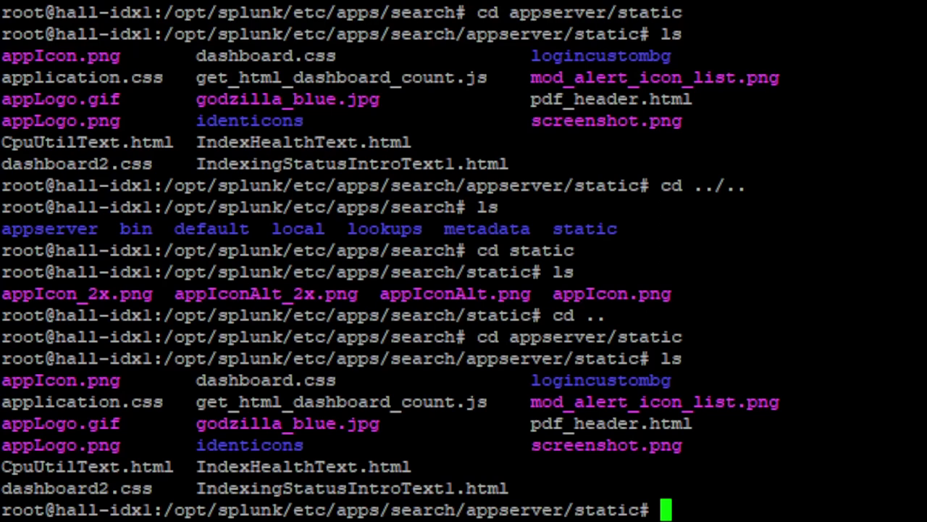
{"action": "type", "text": "cd .."}
{"action": "key", "text": "Return"}
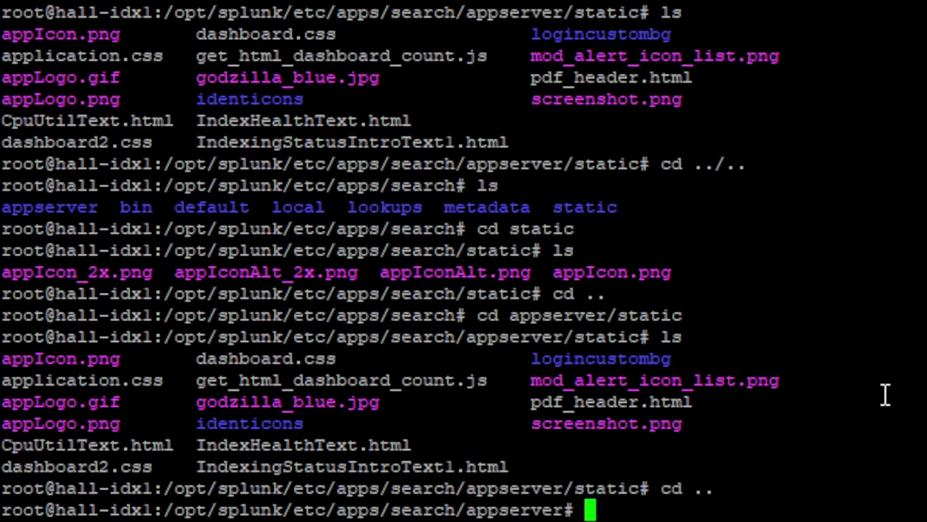
{"action": "type", "text": "cd .."}
{"action": "key", "text": "Return"}
{"action": "type", "text": "ls"}
{"action": "key", "text": "Return"}
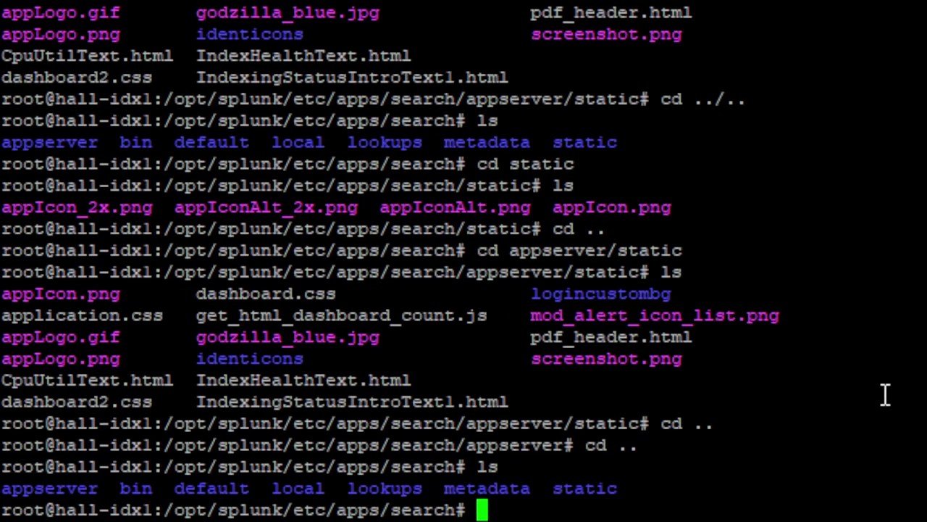
Change into the search app's own static directory and list its files.
{"action": "type", "text": "cd static"}
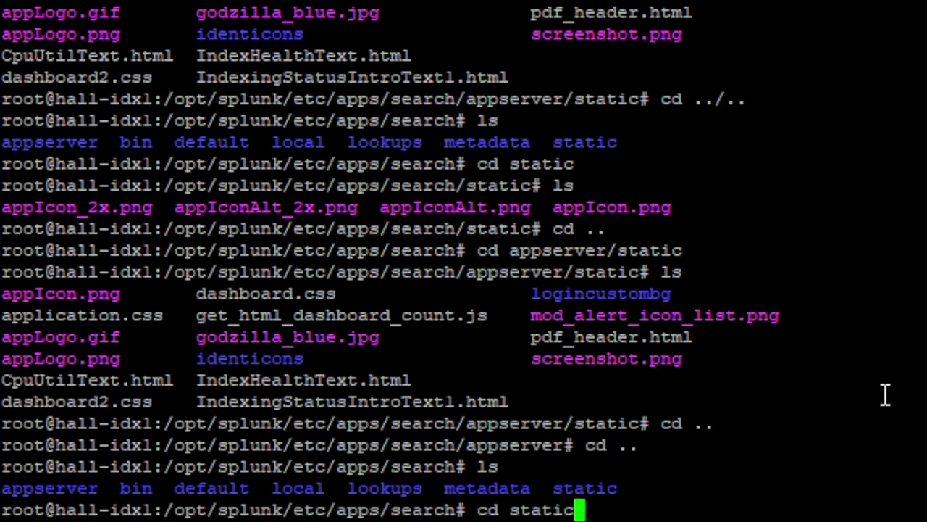
{"action": "key", "text": "Return"}
{"action": "type", "text": "ls"}
{"action": "key", "text": "Return"}
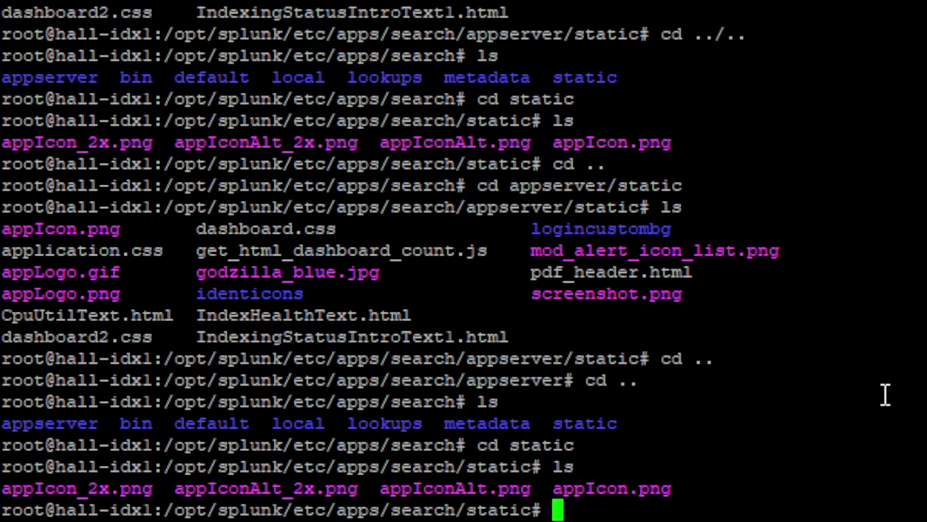
Go back to the search app directory and work down through appserver to its static directory, listing the contents at each level.
{"action": "type", "text": "cd .."}
{"action": "key", "text": "Return"}
{"action": "type", "text": "cd"}
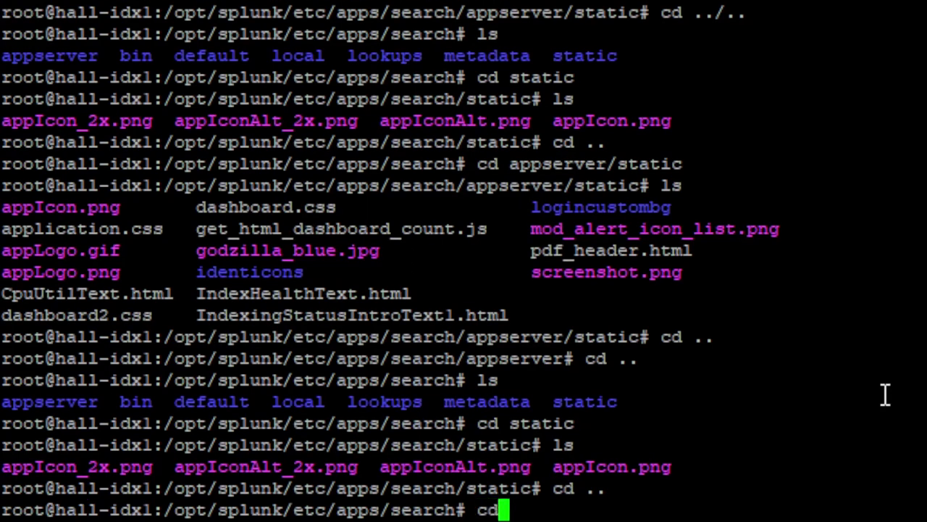
{"action": "type", "text": " appserver"}
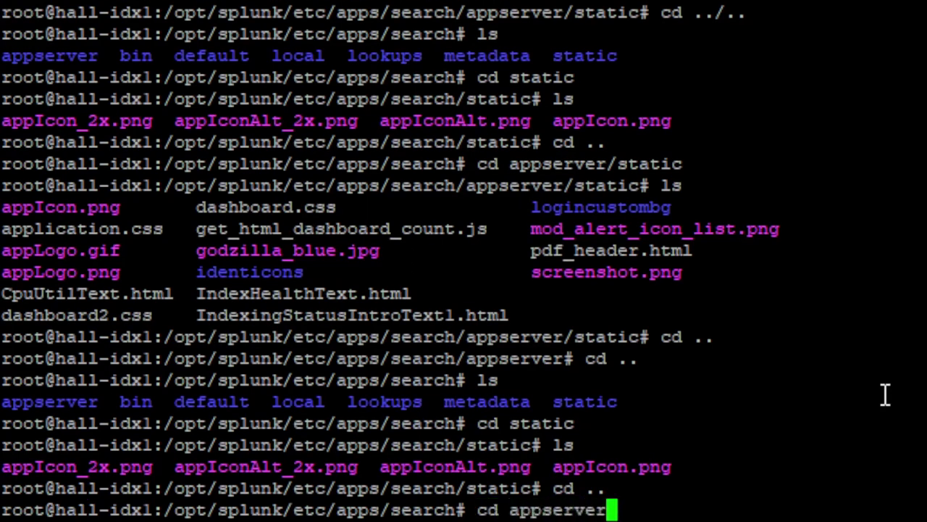
{"action": "key", "text": "Return"}
{"action": "type", "text": "ls"}
{"action": "key", "text": "Return"}
{"action": "type", "text": "cd static"}
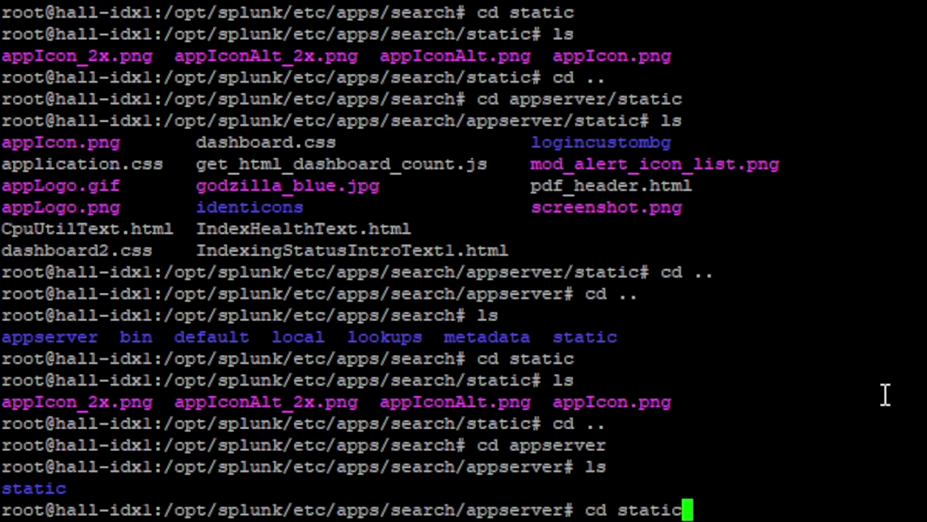
{"action": "key", "text": "Return"}
{"action": "type", "text": "ls"}
{"action": "key", "text": "Return"}
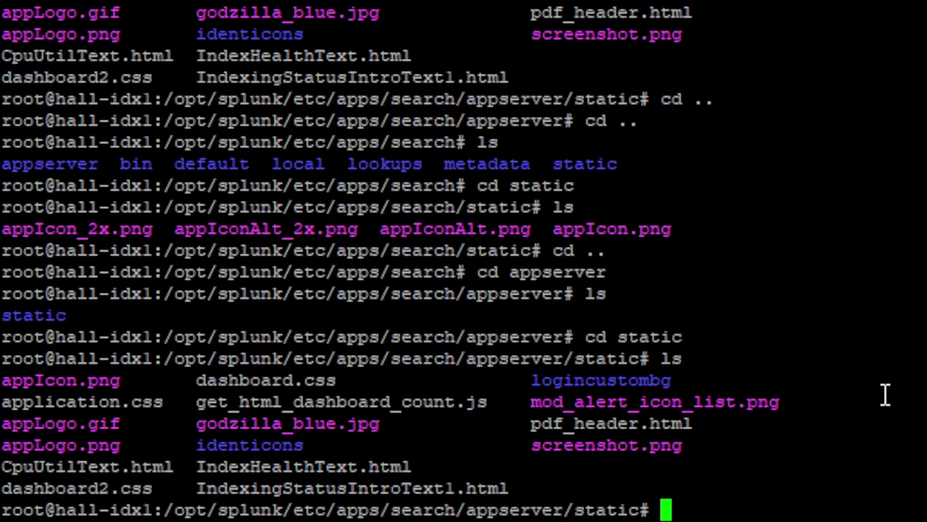
{"action": "type", "text": "mk"}
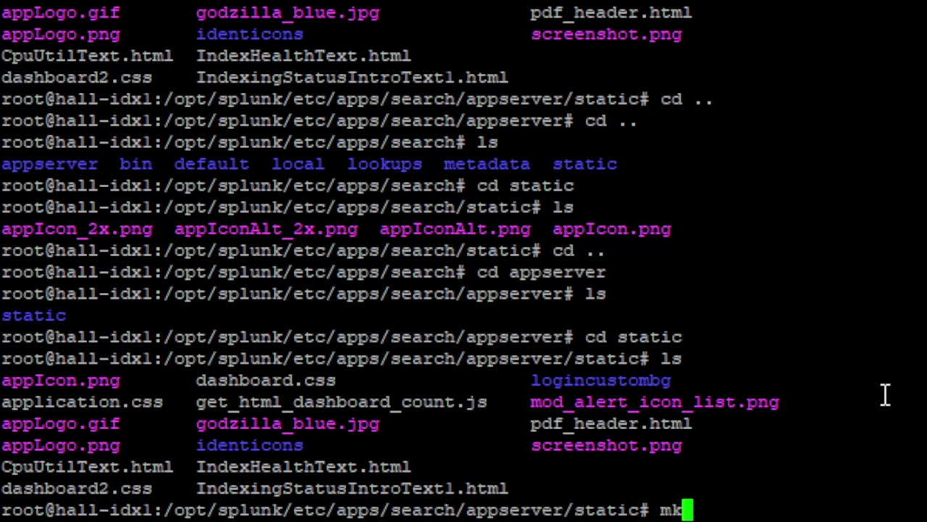
{"action": "key", "text": "BackSpace"}
{"action": "key", "text": "BackSpace"}
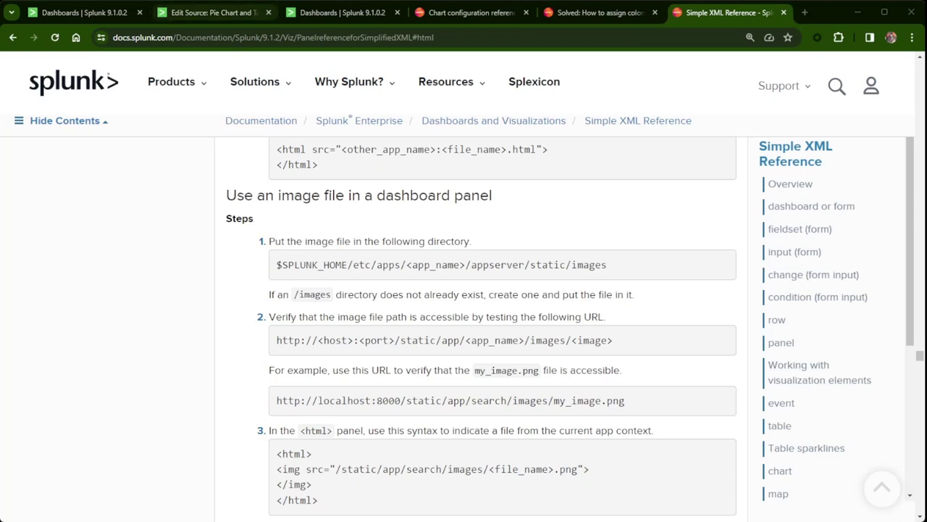
Switch to the dashboard source in the browser and highlight the HTML row's markup, including the godzilla_blue.jpg image line.
{"action": "left_click", "coordinate": [210, 13]}
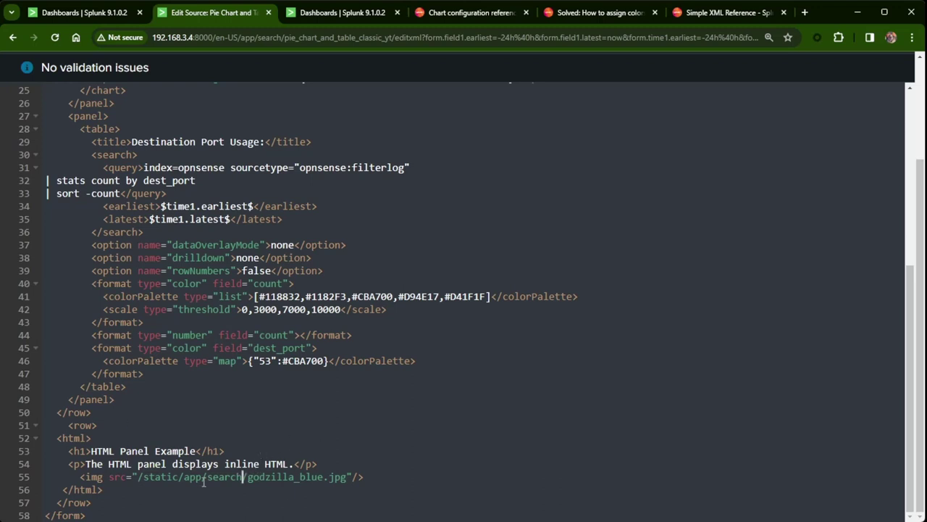
{"action": "left_click_drag", "start_coordinate": [91, 502], "coordinate": [45, 439]}
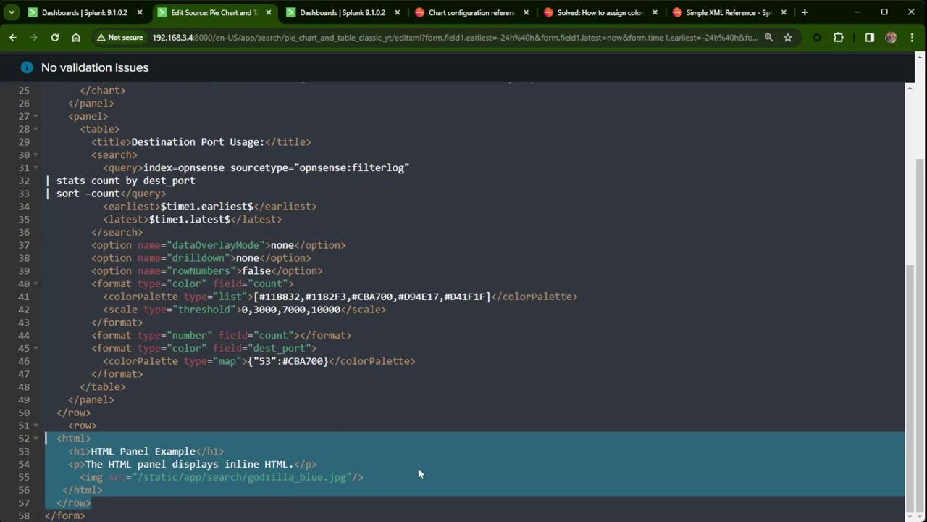
{"action": "scroll", "coordinate": [418, 467], "scroll_direction": "up", "scroll_amount": 6}
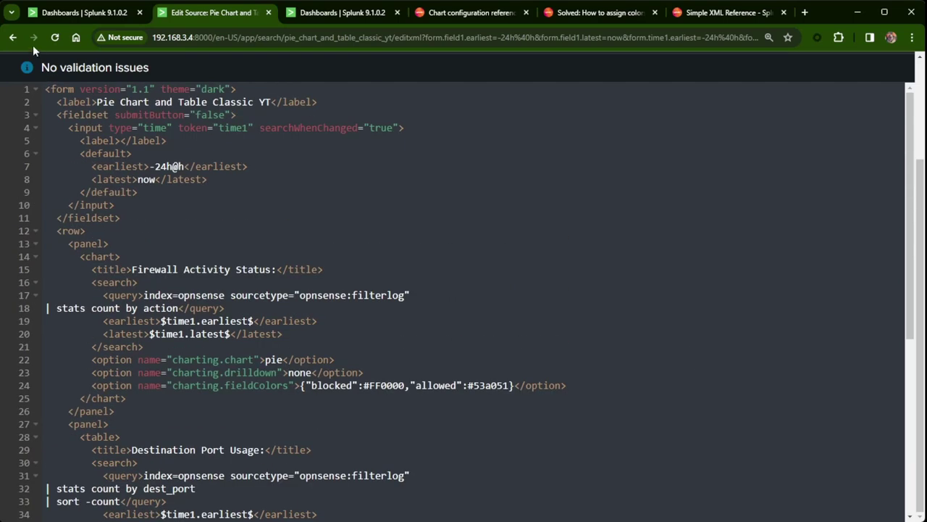
Return to the dashboard's visual editor and view the rendered HTML panel with its image.
{"action": "left_click", "coordinate": [13, 37]}
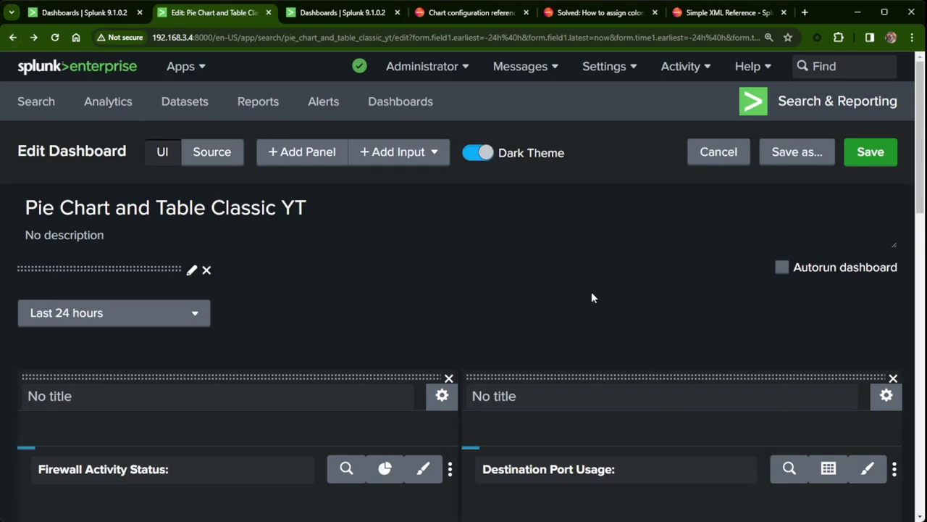
{"action": "scroll", "coordinate": [591, 293], "scroll_direction": "down", "scroll_amount": 10}
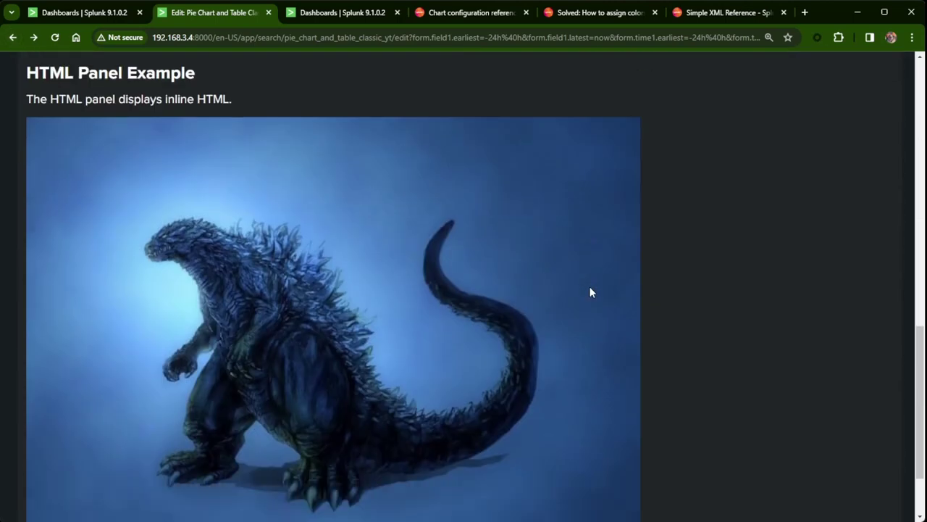
{"action": "scroll", "coordinate": [590, 291], "scroll_direction": "up", "scroll_amount": 10}
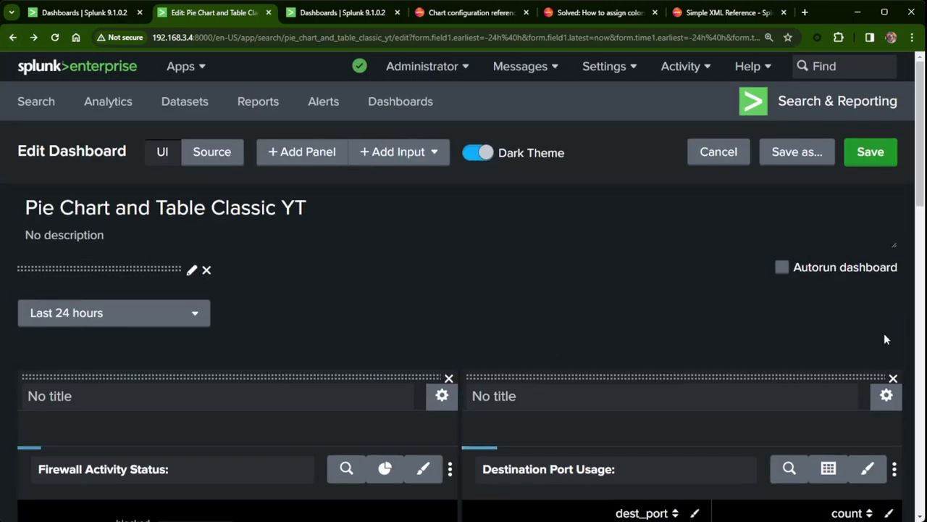
{"action": "scroll", "coordinate": [652, 275], "scroll_direction": "down", "scroll_amount": 10}
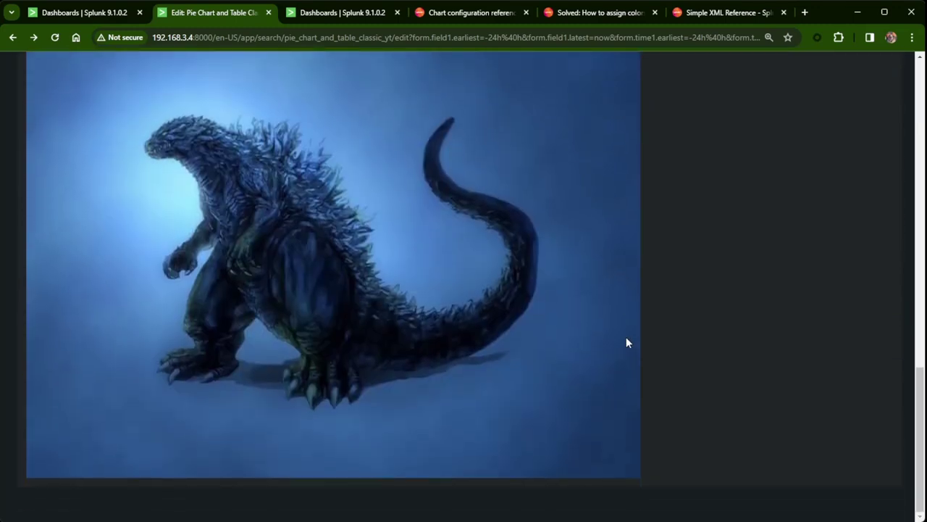
{"action": "scroll", "coordinate": [519, 353], "scroll_direction": "up", "scroll_amount": 10}
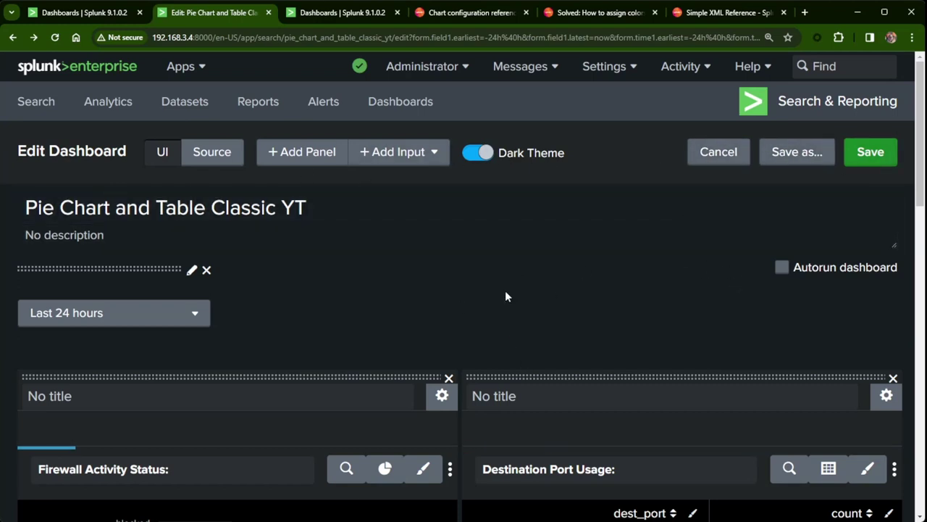
Reopen the dashboard source and examine the HTML row's lines at the end of the XML.
{"action": "left_click", "coordinate": [212, 152]}
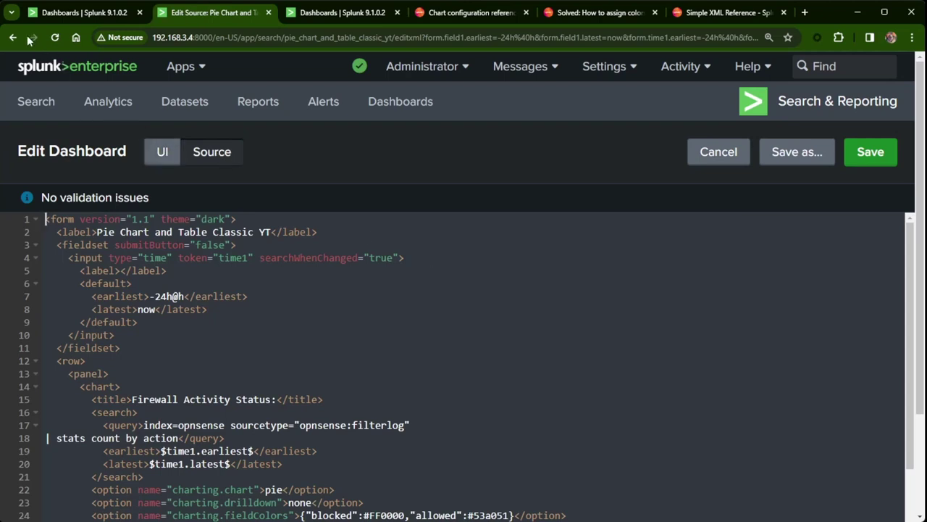
{"action": "left_click", "coordinate": [156, 151]}
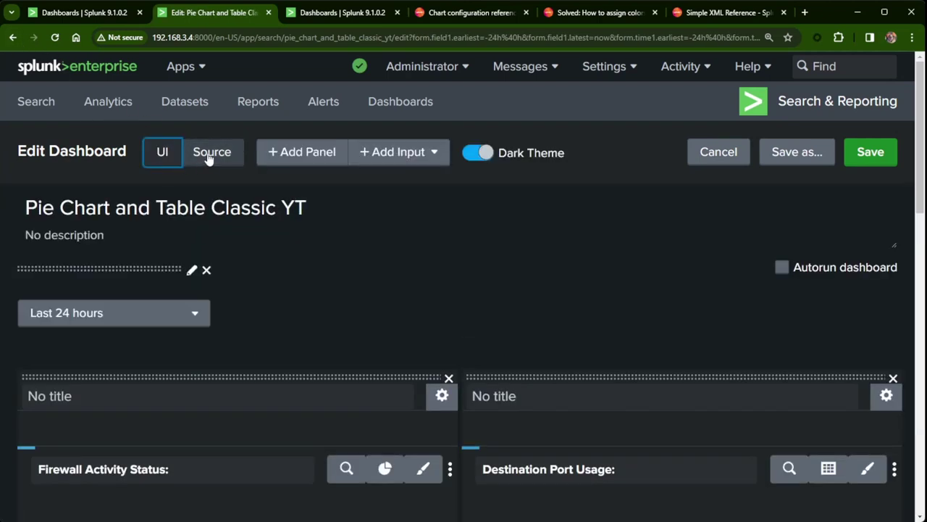
{"action": "left_click", "coordinate": [210, 152]}
{"action": "scroll", "coordinate": [419, 362], "scroll_direction": "down", "scroll_amount": 5}
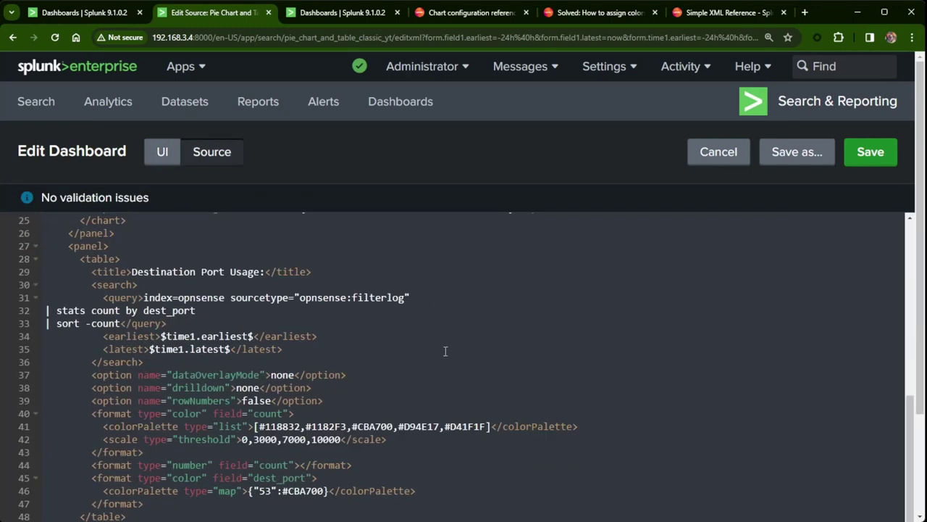
{"action": "left_click_drag", "start_coordinate": [112, 501], "coordinate": [42, 425]}
{"action": "key", "text": "Delete"}
{"action": "scroll", "coordinate": [391, 393], "scroll_direction": "up", "scroll_amount": 10}
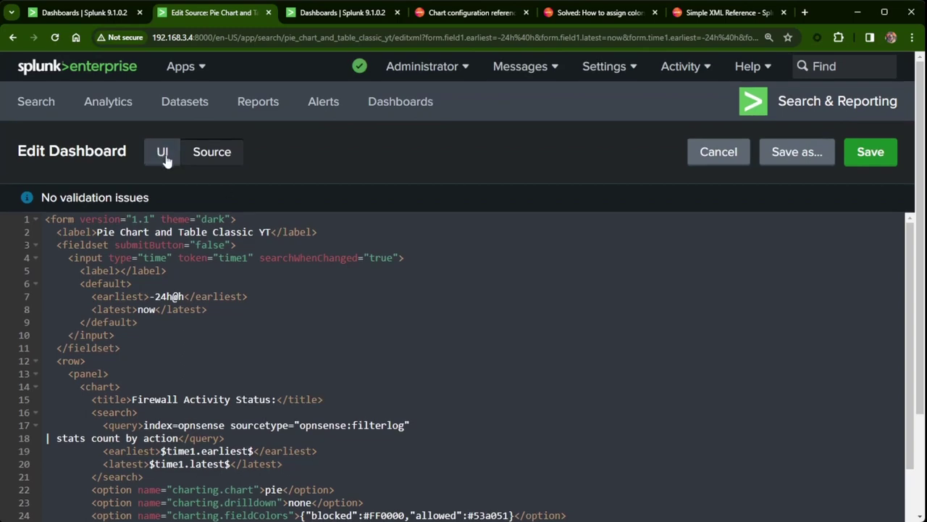
Go back to the visual editor and check the HTML panel together with the pie chart and port table.
{"action": "left_click", "coordinate": [160, 155]}
{"action": "scroll", "coordinate": [392, 369], "scroll_direction": "down", "scroll_amount": 7}
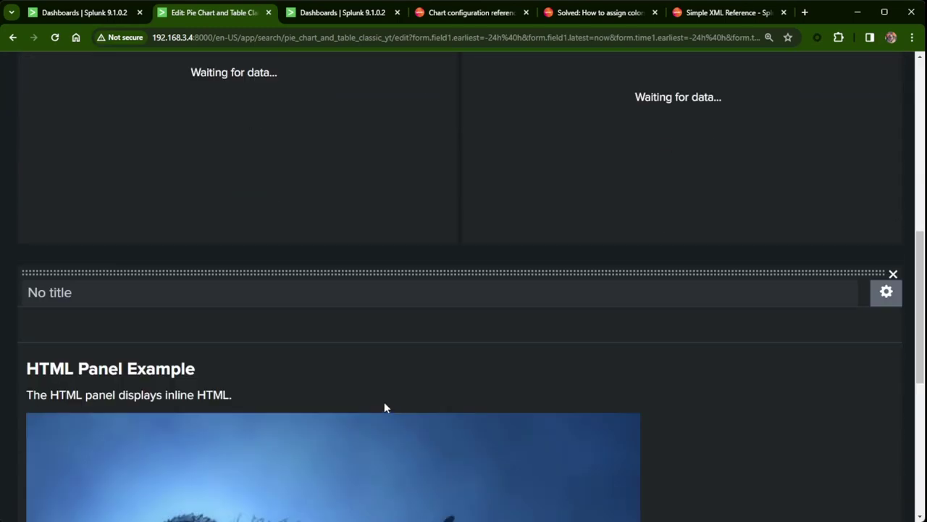
{"action": "left_click", "coordinate": [252, 289]}
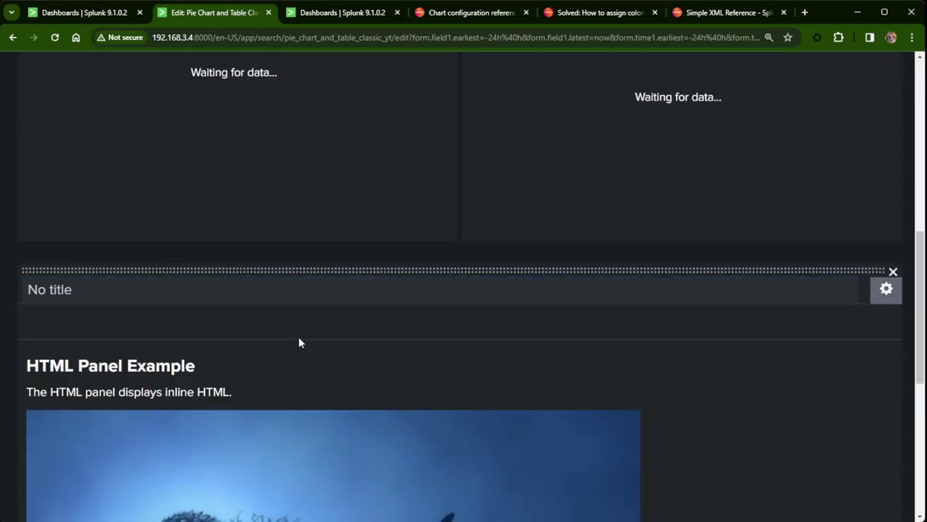
{"action": "scroll", "coordinate": [391, 437], "scroll_direction": "down", "scroll_amount": 6}
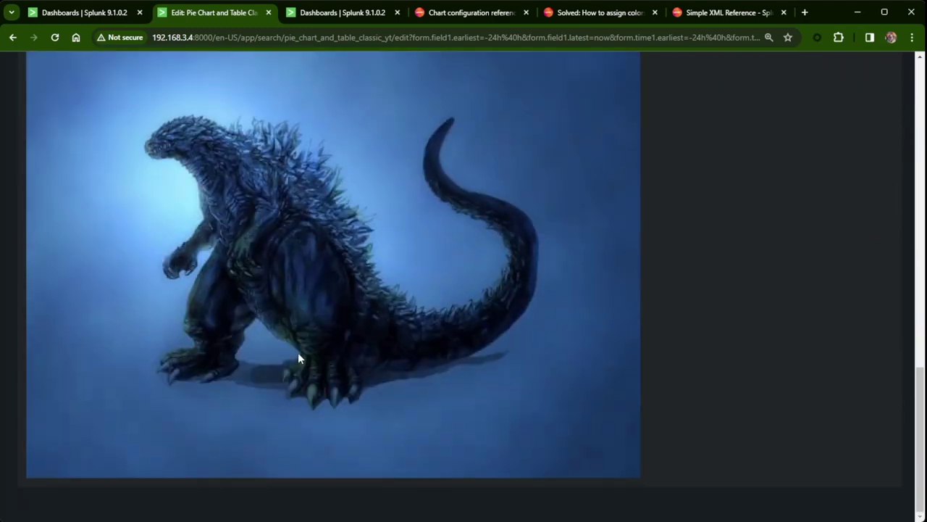
{"action": "scroll", "coordinate": [393, 406], "scroll_direction": "up", "scroll_amount": 12}
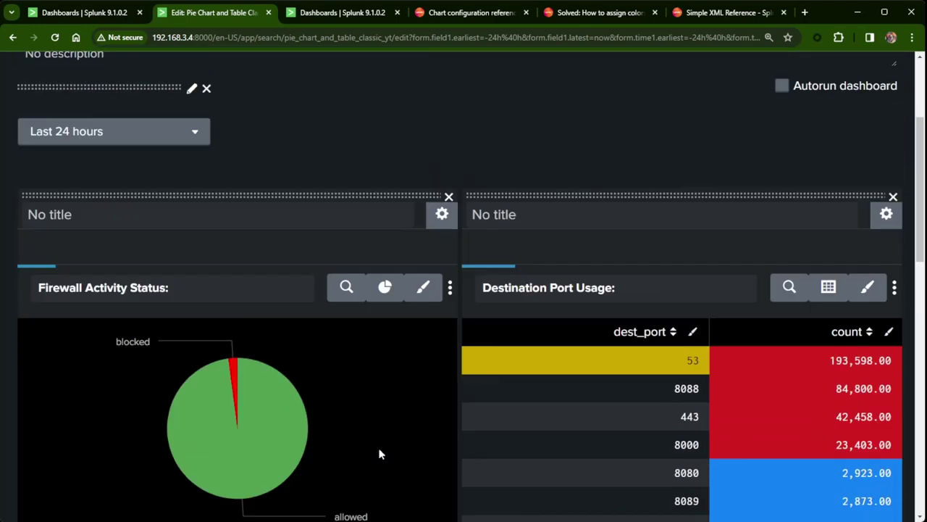
{"action": "scroll", "coordinate": [181, 145], "scroll_direction": "up", "scroll_amount": 2}
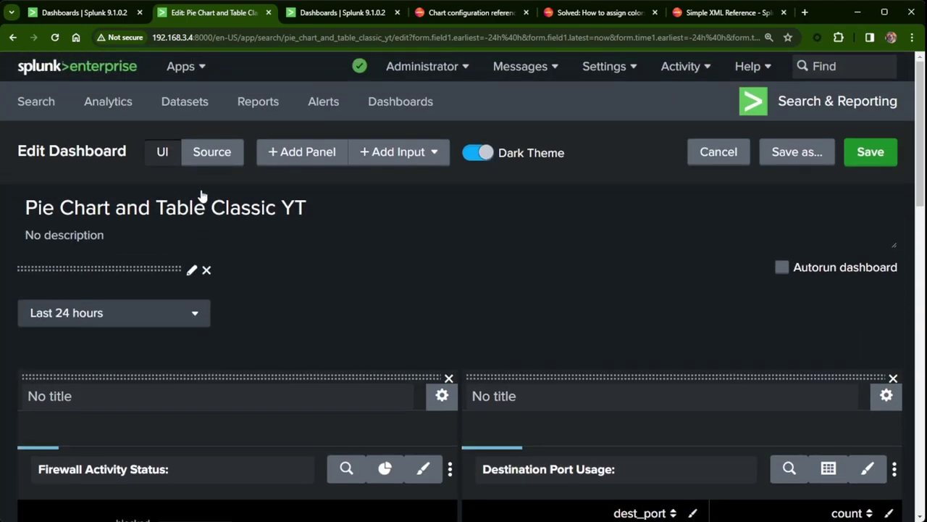
Open the dashboard source again and highlight the html block inside the last row.
{"action": "left_click", "coordinate": [211, 153]}
{"action": "scroll", "coordinate": [274, 427], "scroll_direction": "down", "scroll_amount": 10}
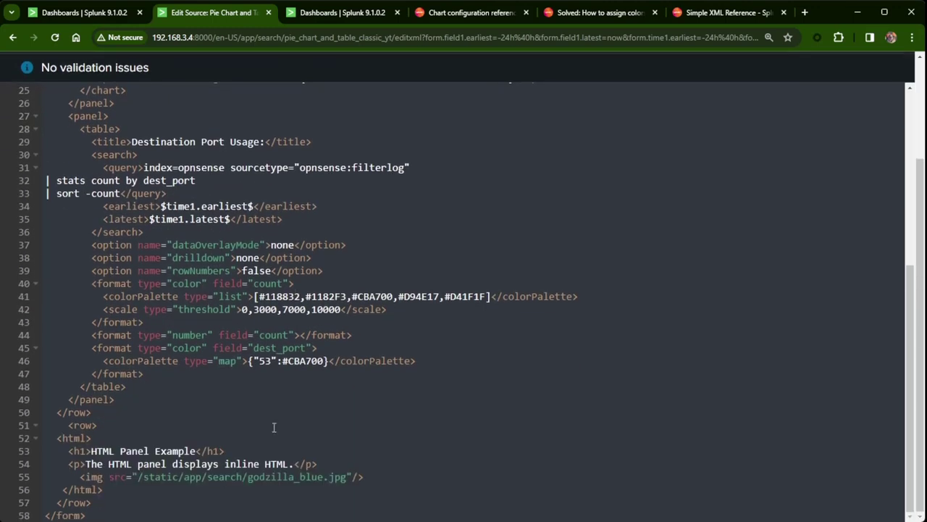
{"action": "left_click_drag", "start_coordinate": [105, 489], "coordinate": [42, 437]}
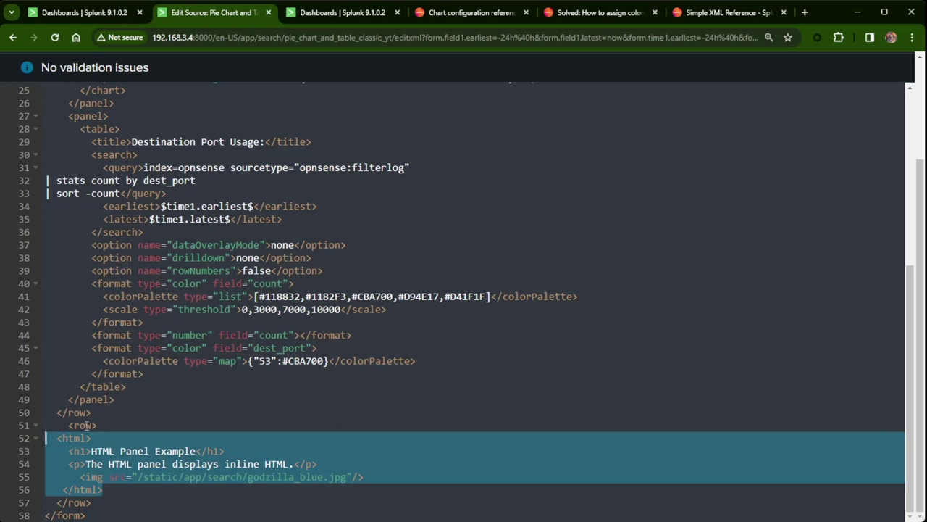
{"action": "left_click", "coordinate": [124, 400]}
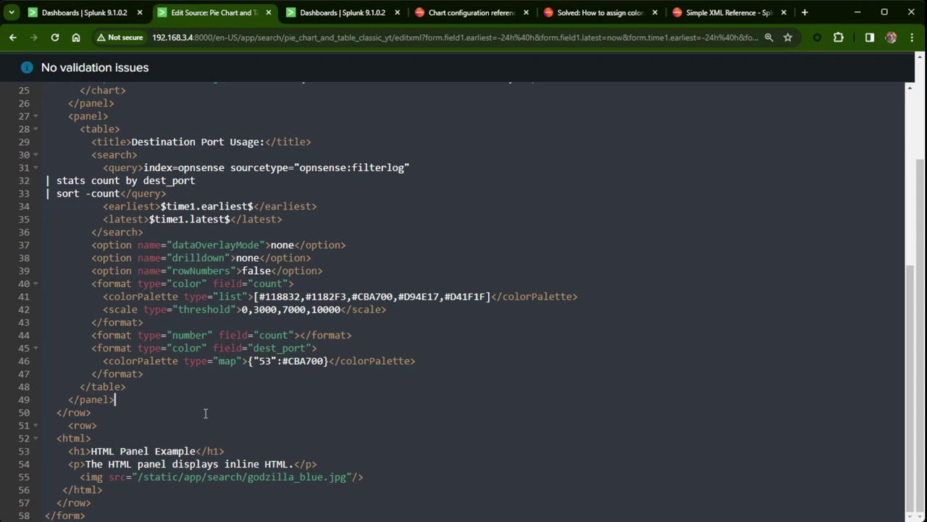
Replace the opening and closing row tags around the html block with panel tags.
{"action": "left_click_drag", "start_coordinate": [91, 503], "coordinate": [62, 434]}
{"action": "left_click", "coordinate": [92, 435]}
{"action": "double_click", "coordinate": [90, 426]}
{"action": "type", "text": "panel>"}
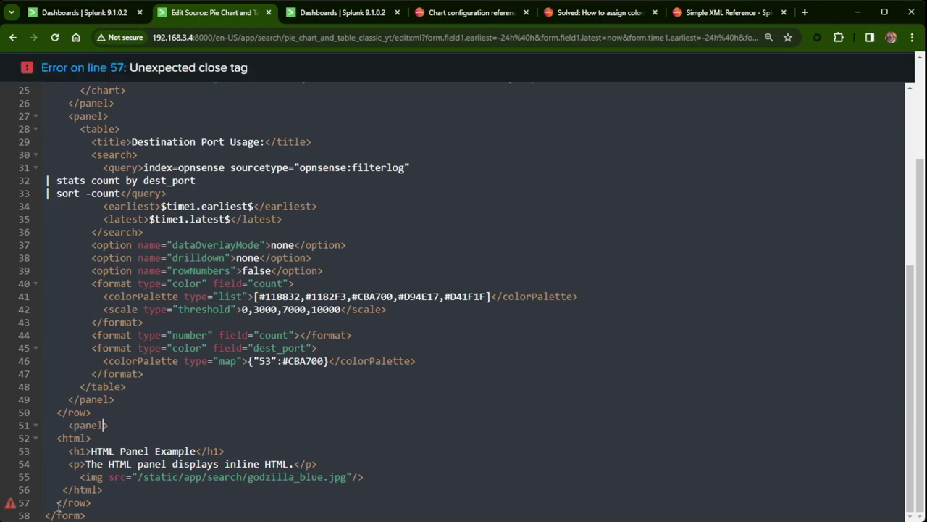
{"action": "double_click", "coordinate": [76, 503]}
{"action": "type", "text": "panel"}
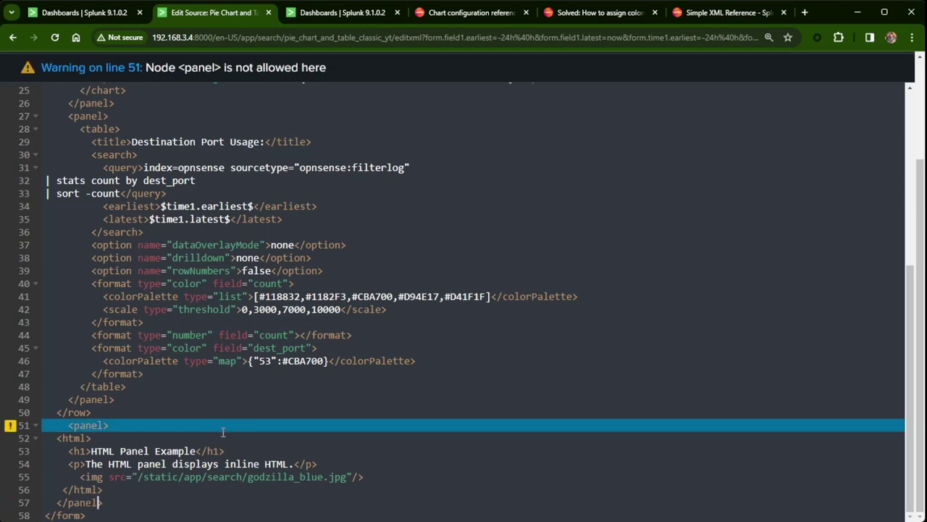
Delete the closing row tag and its empty line between the port table's panel and the html panel.
{"action": "left_click", "coordinate": [228, 404]}
{"action": "scroll", "coordinate": [204, 372], "scroll_direction": "up", "scroll_amount": 3}
{"action": "scroll", "coordinate": [204, 372], "scroll_direction": "up", "scroll_amount": 1}
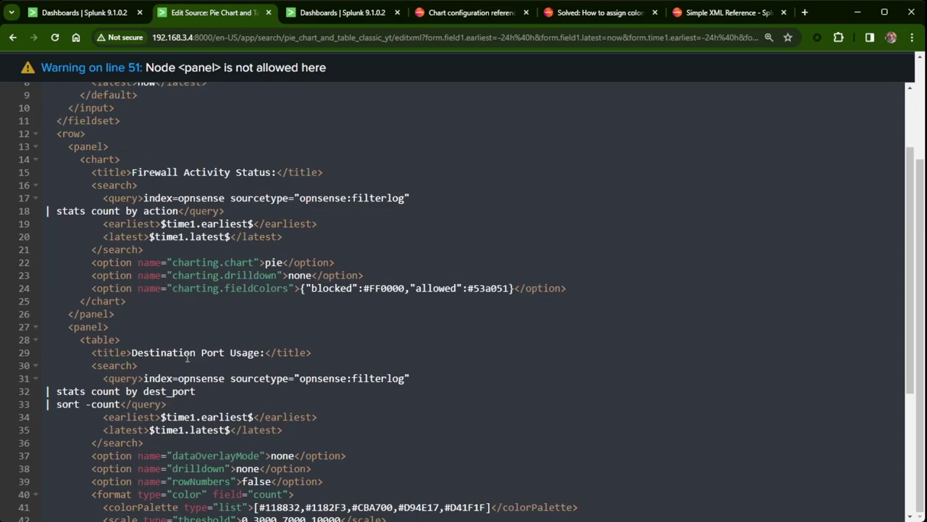
{"action": "scroll", "coordinate": [120, 350], "scroll_direction": "down", "scroll_amount": 2}
{"action": "scroll", "coordinate": [120, 350], "scroll_direction": "down", "scroll_amount": 2}
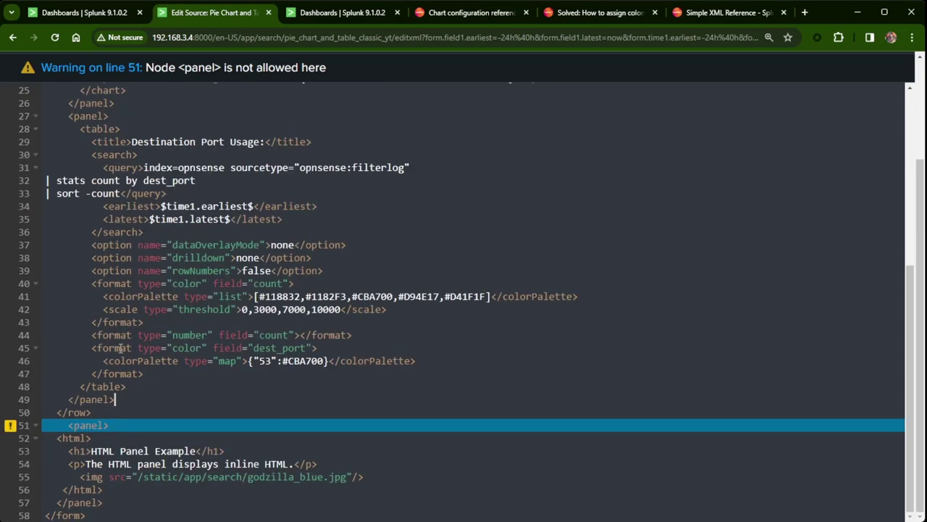
{"action": "mouse_move", "coordinate": [8, 427]}
{"action": "left_click_drag", "start_coordinate": [92, 413], "coordinate": [43, 413]}
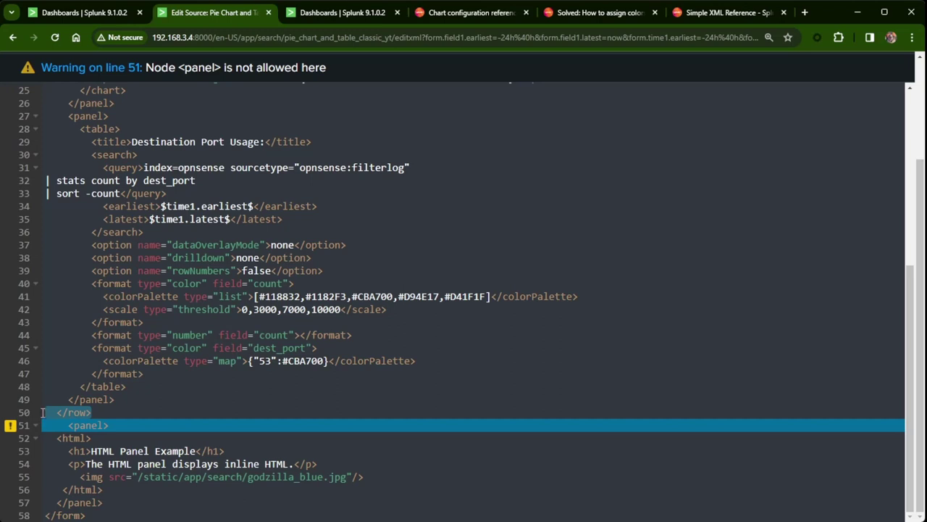
{"action": "key", "text": "BackSpace"}
{"action": "key", "text": "BackSpace"}
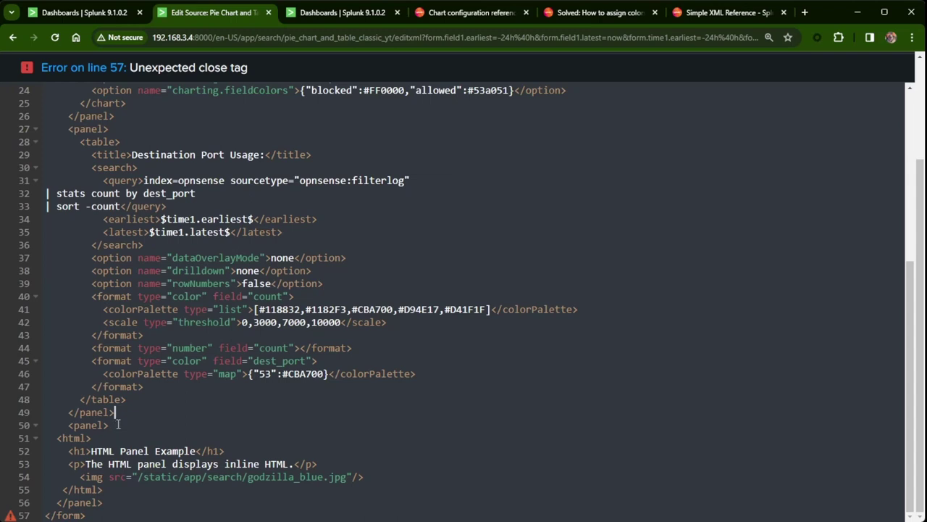
Add a closing </row> tag on a new line after the html block's closing panel tag.
{"action": "left_click_drag", "start_coordinate": [117, 424], "coordinate": [44, 412]}
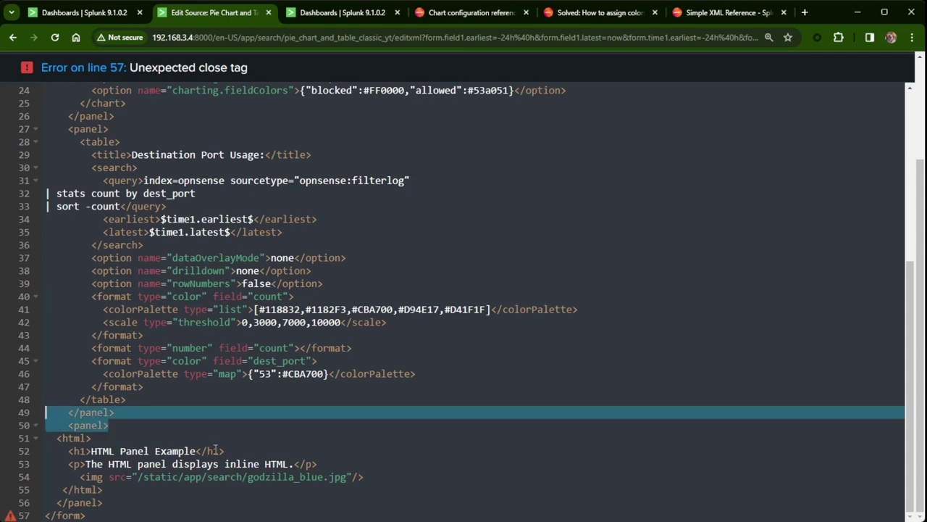
{"action": "left_click", "coordinate": [118, 503]}
{"action": "key", "text": "Return"}
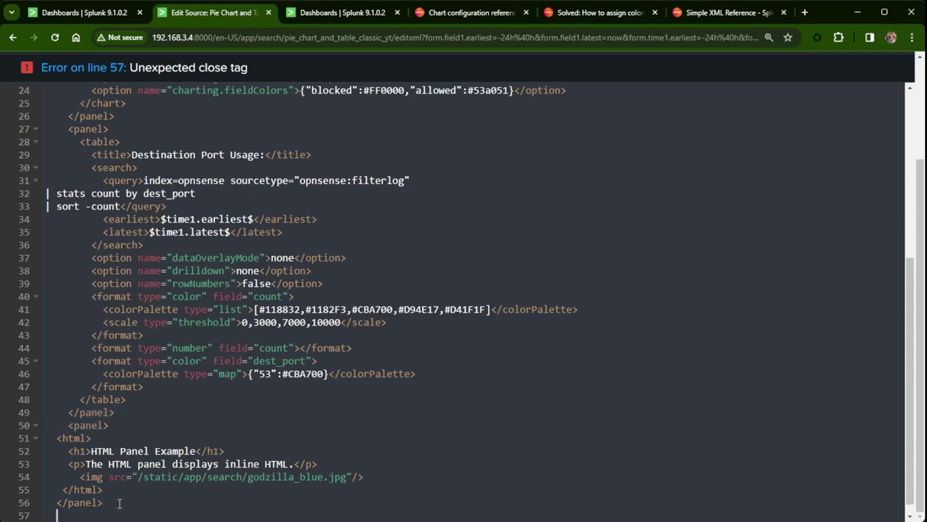
{"action": "key", "text": "Tab"}
{"action": "type", "text": "</row>"}
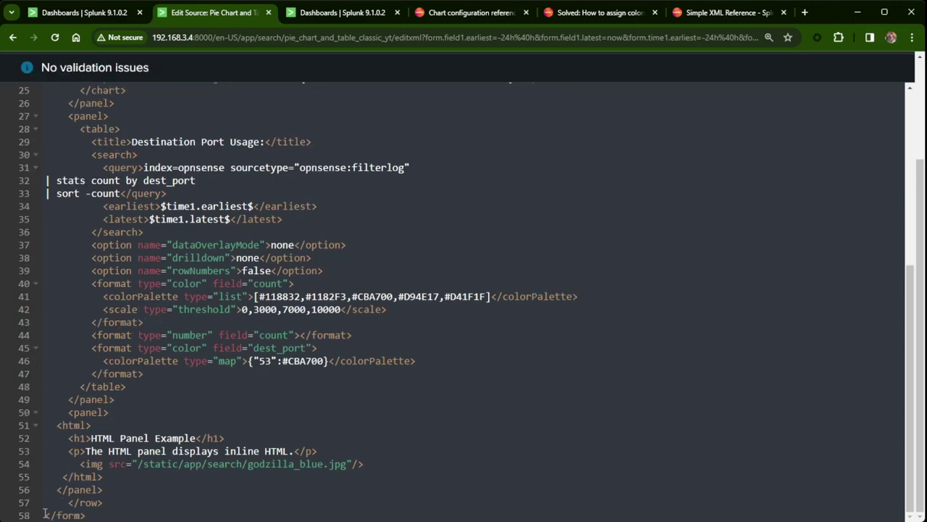
Switch to the visual editor and check how the pie chart, port table and HTML panel are arranged.
{"action": "scroll", "coordinate": [45, 513], "scroll_direction": "up", "scroll_amount": 1}
{"action": "scroll", "coordinate": [45, 512], "scroll_direction": "down", "scroll_amount": 1}
{"action": "scroll", "coordinate": [24, 467], "scroll_direction": "up", "scroll_amount": 10}
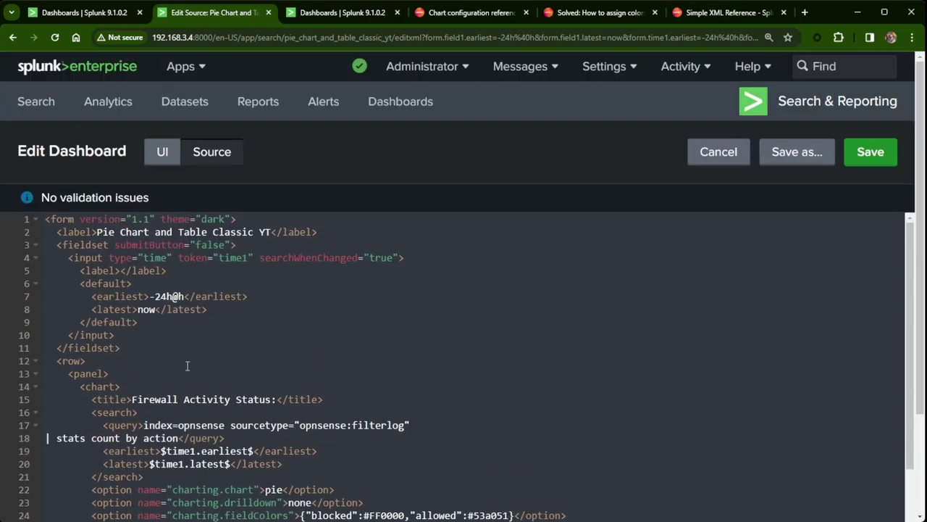
{"action": "left_click", "coordinate": [162, 153]}
{"action": "scroll", "coordinate": [302, 332], "scroll_direction": "down", "scroll_amount": 3}
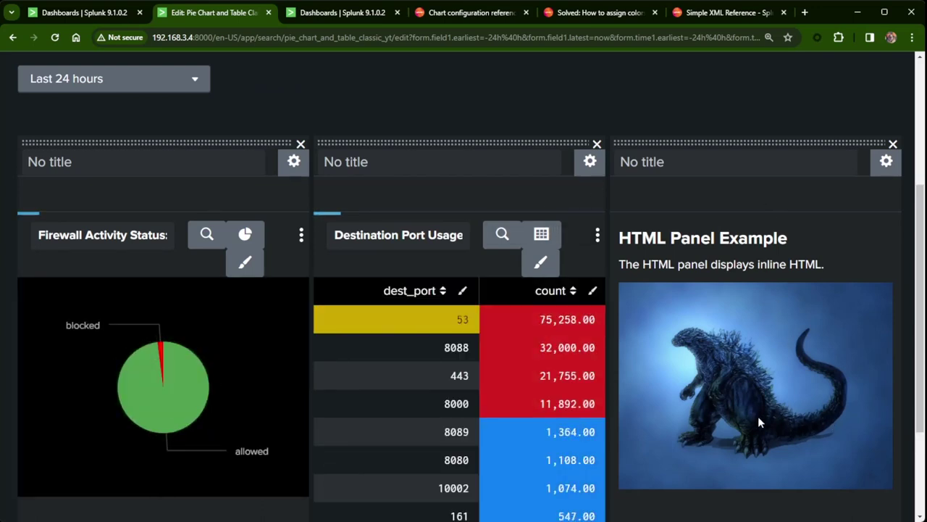
{"action": "scroll", "coordinate": [757, 415], "scroll_direction": "down", "scroll_amount": 2}
{"action": "scroll", "coordinate": [726, 331], "scroll_direction": "up", "scroll_amount": 2}
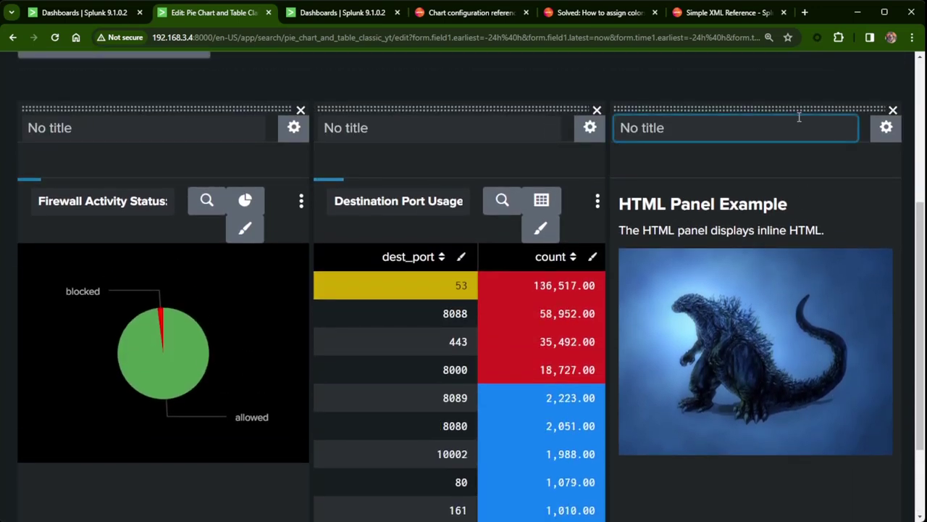
Move the HTML panel between the pie chart and port table, and from there into its own row beneath them.
{"action": "left_click_drag", "start_coordinate": [799, 108], "coordinate": [535, 269]}
{"action": "scroll", "coordinate": [500, 179], "scroll_direction": "up", "scroll_amount": 1}
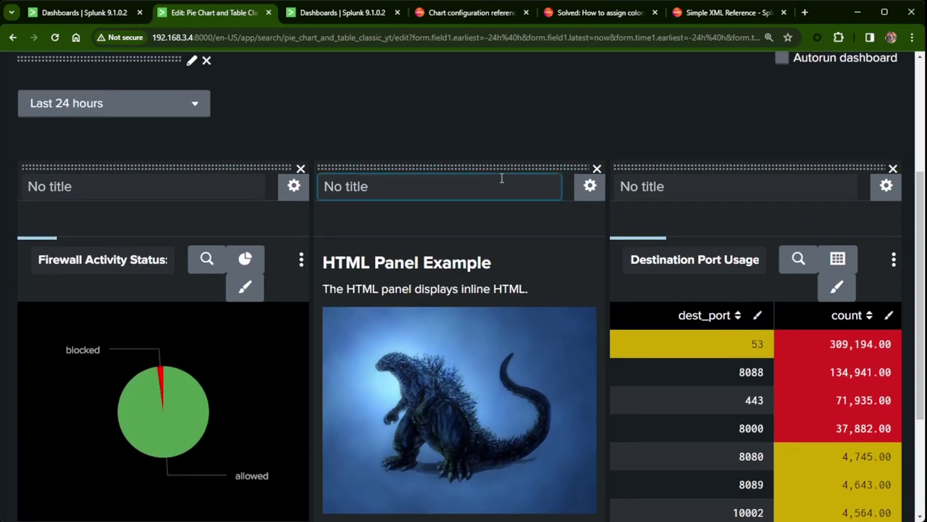
{"action": "left_click_drag", "start_coordinate": [502, 163], "coordinate": [491, 210]}
{"action": "scroll", "coordinate": [497, 232], "scroll_direction": "up", "scroll_amount": 4}
{"action": "scroll", "coordinate": [501, 247], "scroll_direction": "up", "scroll_amount": 2}
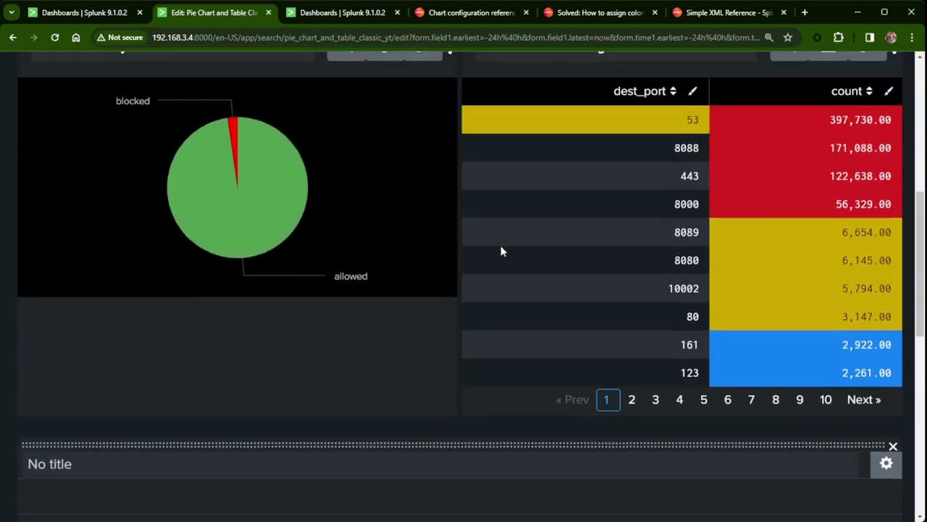
{"action": "scroll", "coordinate": [417, 463], "scroll_direction": "down", "scroll_amount": 2}
{"action": "scroll", "coordinate": [405, 457], "scroll_direction": "up", "scroll_amount": 2}
{"action": "scroll", "coordinate": [399, 448], "scroll_direction": "up", "scroll_amount": 5}
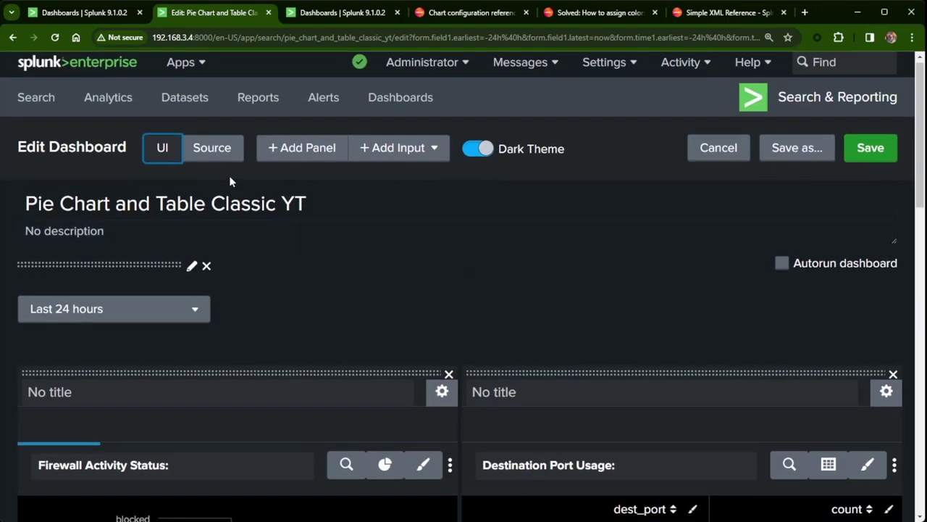
Open the dashboard source and examine the row and panel tags around the moved html block.
{"action": "left_click", "coordinate": [214, 150]}
{"action": "scroll", "coordinate": [314, 294], "scroll_direction": "down", "scroll_amount": 5}
{"action": "scroll", "coordinate": [314, 294], "scroll_direction": "down", "scroll_amount": 3}
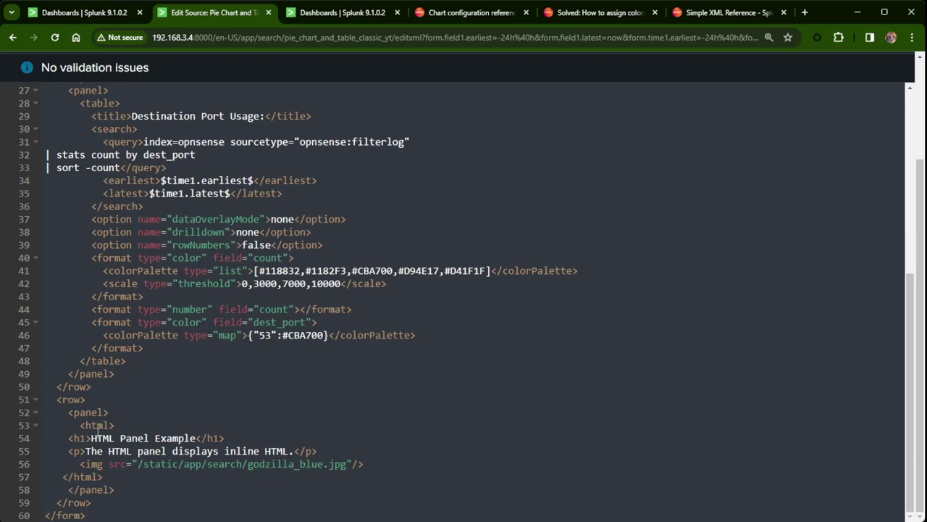
{"action": "scroll", "coordinate": [145, 465], "scroll_direction": "up", "scroll_amount": 9}
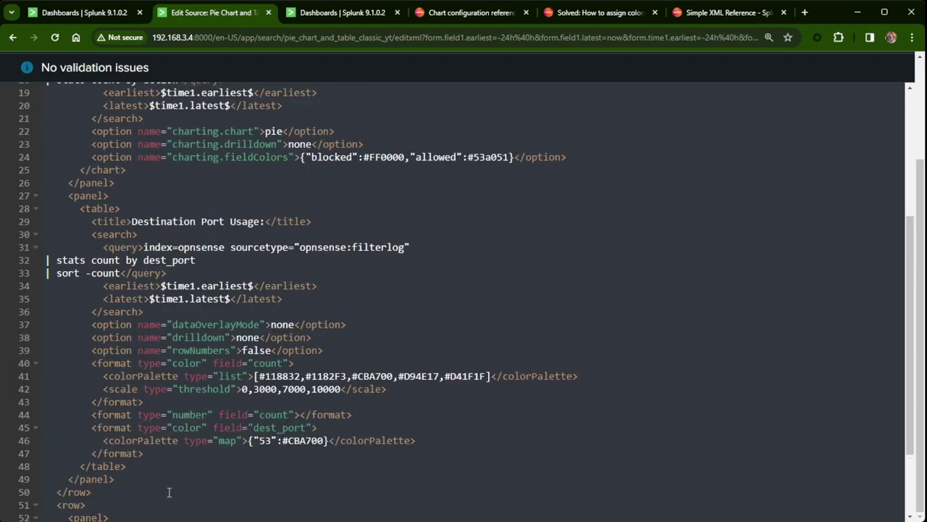
{"action": "scroll", "coordinate": [213, 360], "scroll_direction": "down", "scroll_amount": 5}
{"action": "scroll", "coordinate": [214, 360], "scroll_direction": "down", "scroll_amount": 3}
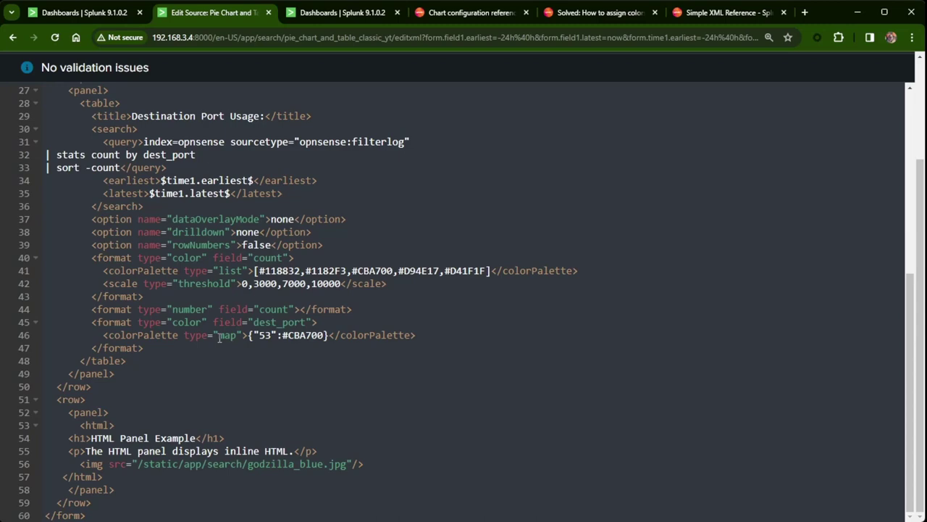
{"action": "scroll", "coordinate": [218, 337], "scroll_direction": "up", "scroll_amount": 10}
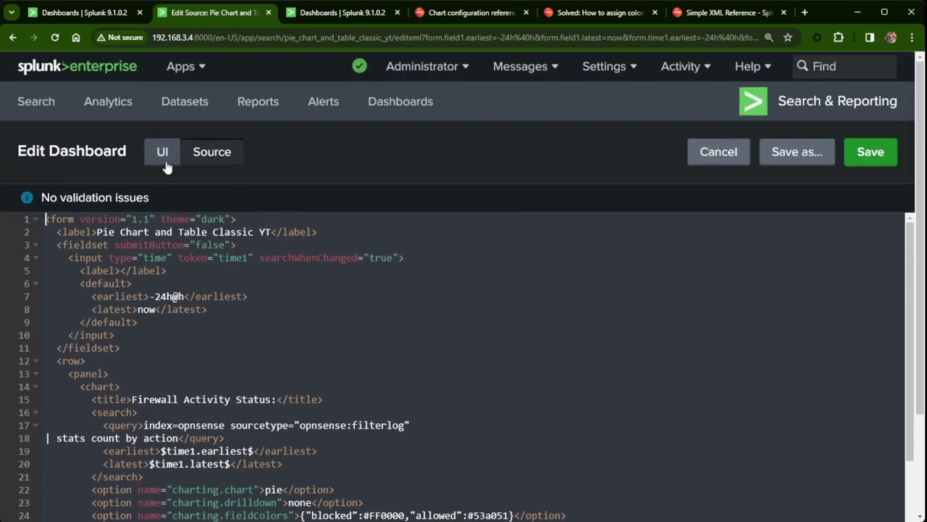
Return to the visual editor and save the dashboard.
{"action": "left_click", "coordinate": [164, 161]}
{"action": "left_click", "coordinate": [872, 154]}
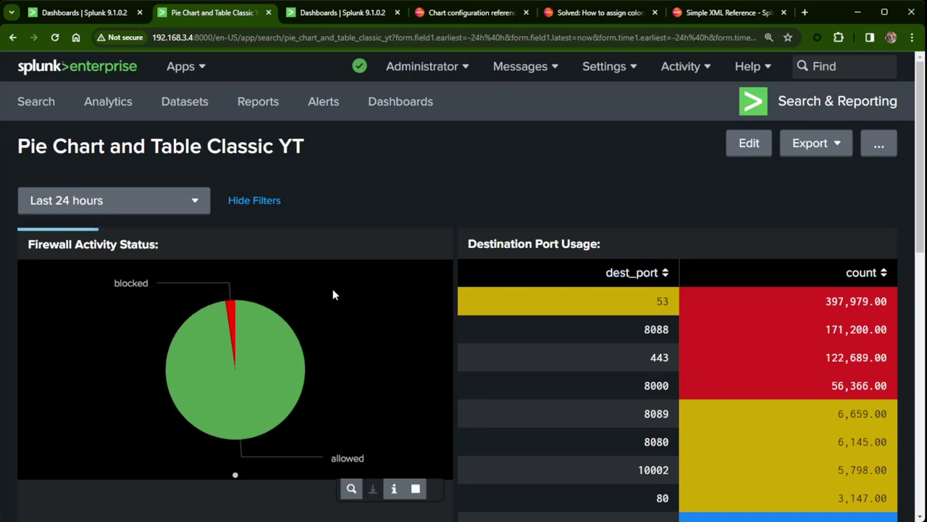
{"action": "mouse_move", "coordinate": [219, 407]}
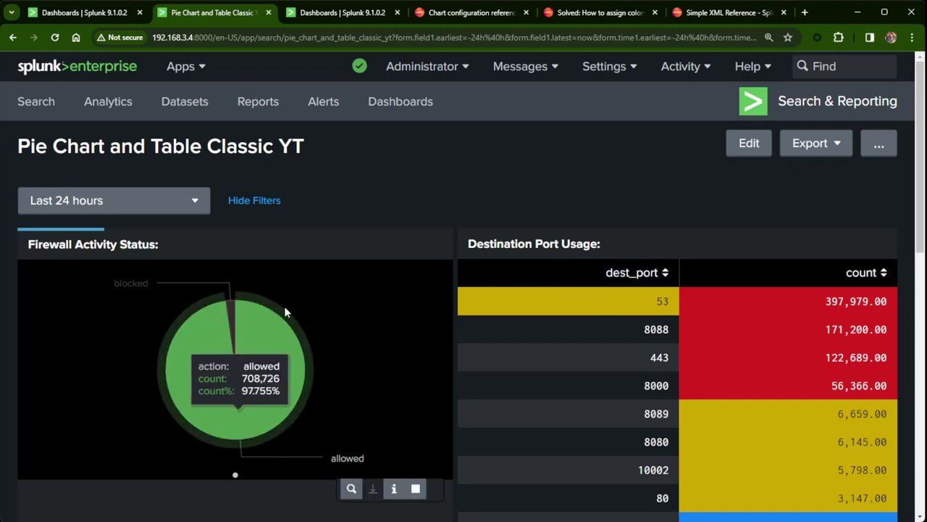